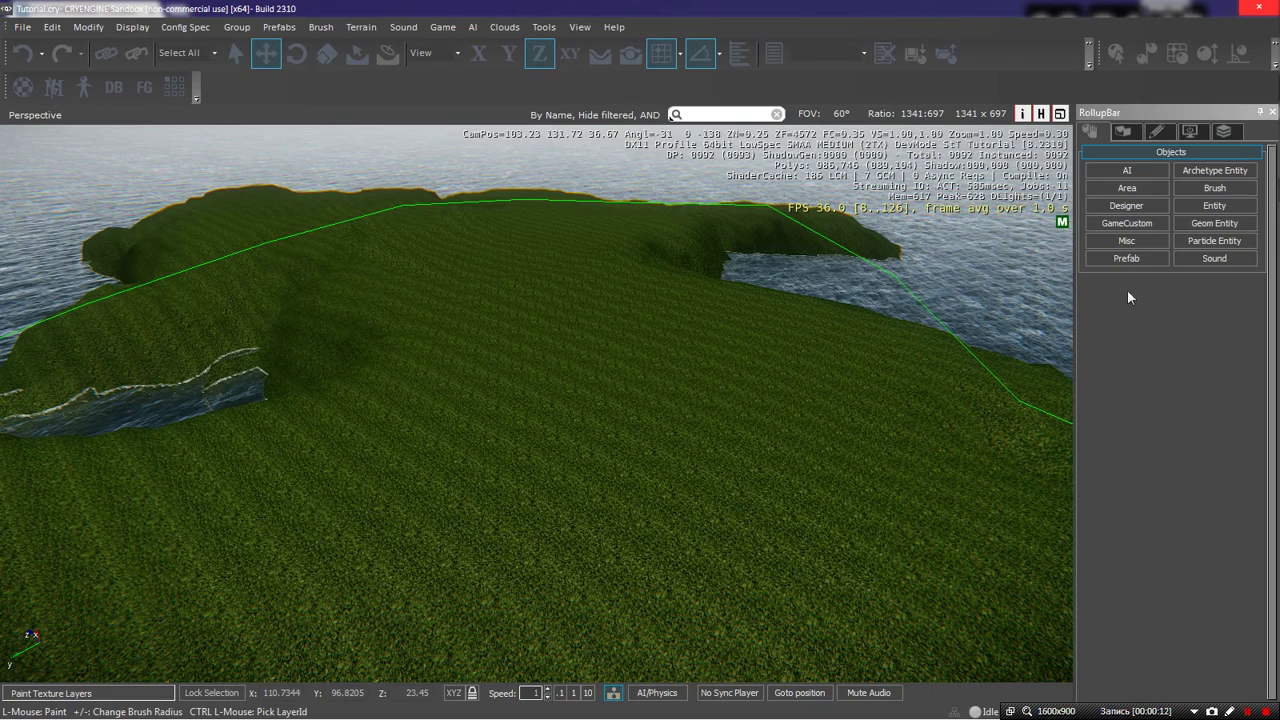
# Look over the island terrain from several angles and view the Misc object types
pyautogui.moveTo(562, 364); pyautogui.dragTo(548, 365, button='right')
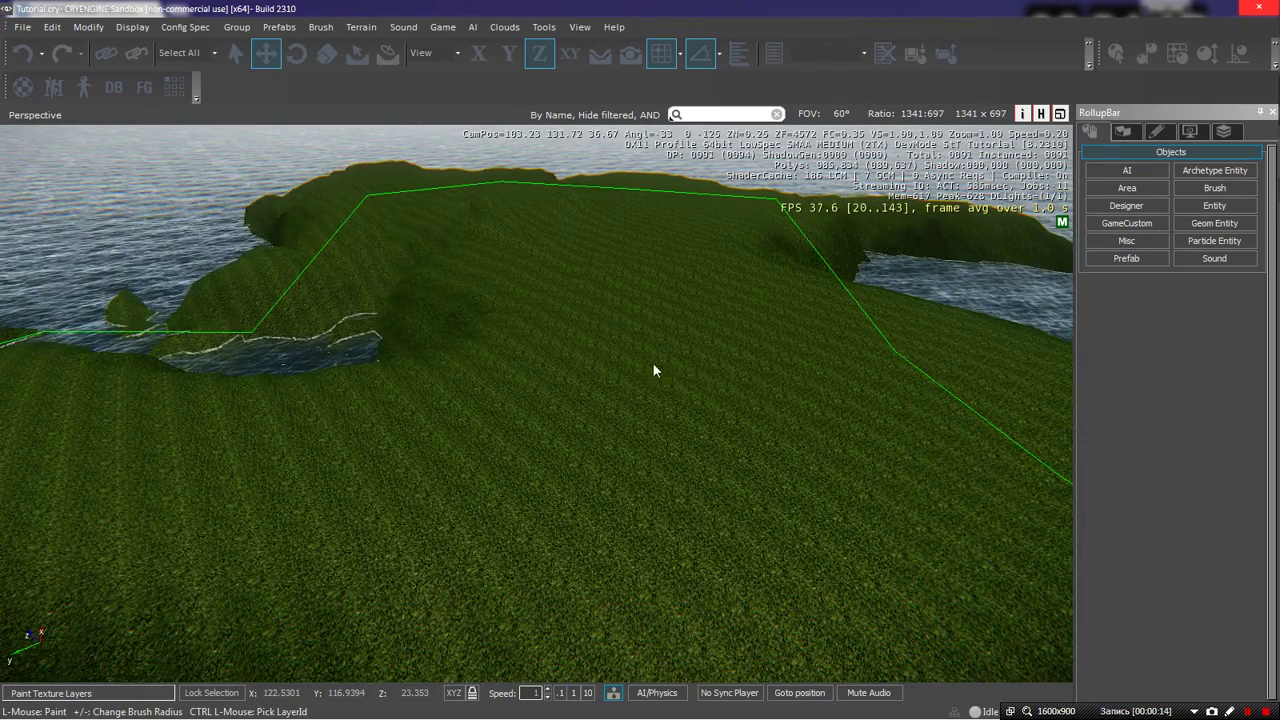
pyautogui.moveTo(652, 363); pyautogui.dragTo(653, 364, button='right')
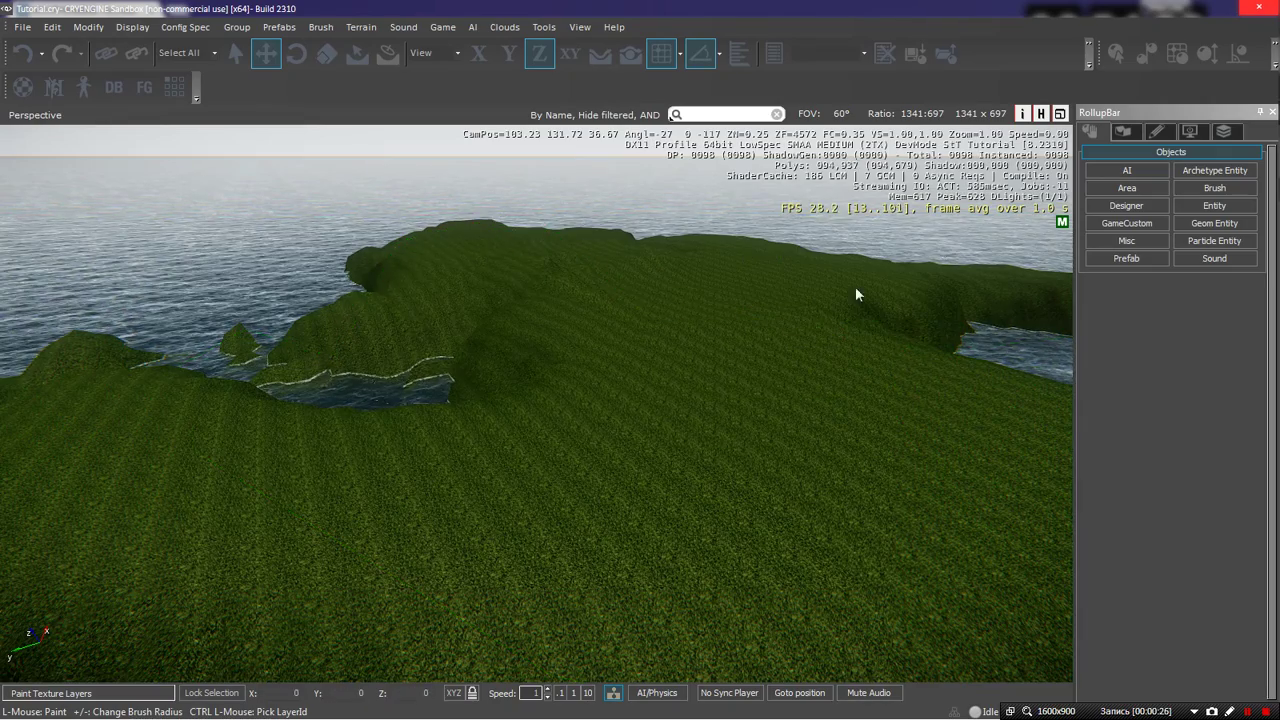
pyautogui.moveTo(741, 354)
pyautogui.mouseDown(button='right')
pyautogui.moveTo(890, 332)
pyautogui.moveTo(944, 369)
pyautogui.mouseUp(button='right')
pyautogui.press('a')
pyautogui.press('s')
pyautogui.press('w')
pyautogui.press('s')
pyautogui.moveTo(800, 318)
pyautogui.mouseDown(button='right')
pyautogui.moveTo(830, 345)
pyautogui.moveTo(815, 348)
pyautogui.moveTo(835, 352)
pyautogui.moveTo(815, 338)
pyautogui.moveTo(650, 392)
pyautogui.moveTo(725, 375)
pyautogui.moveTo(745, 390)
pyautogui.mouseUp(button='right')
pyautogui.press('s')
pyautogui.press('w')
pyautogui.press('d')
pyautogui.press('a')
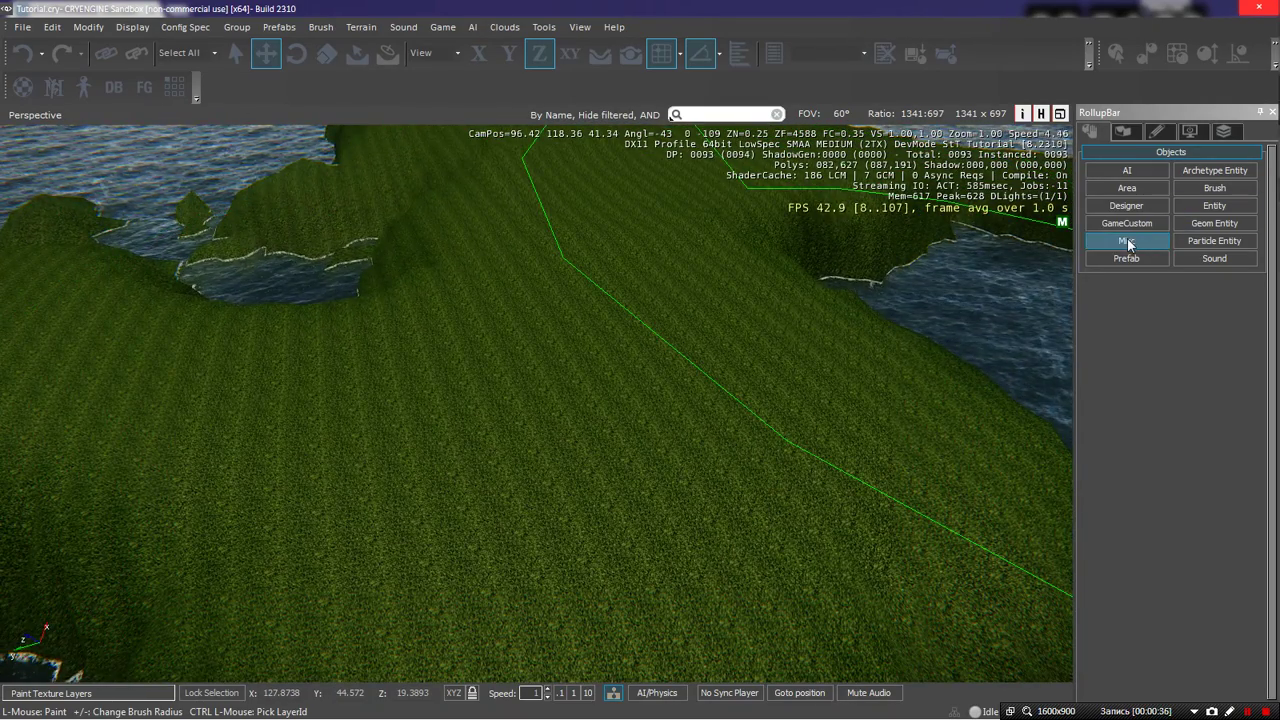
pyautogui.click(1127, 242)
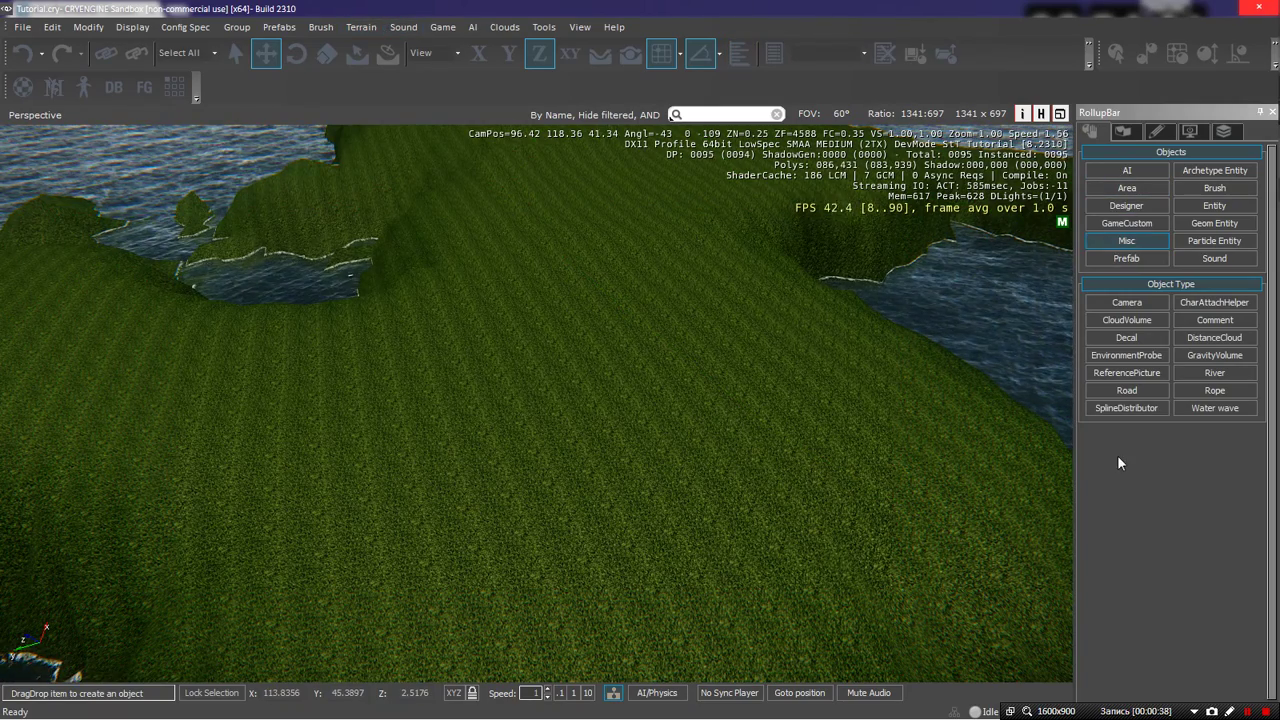
pyautogui.click(1109, 242)
# Sample the ground height in the Terrain Editor and set the Flatten brush to height 17 with an outside radius of about 2.75
pyautogui.click(368, 29)
pyautogui.click(361, 48)
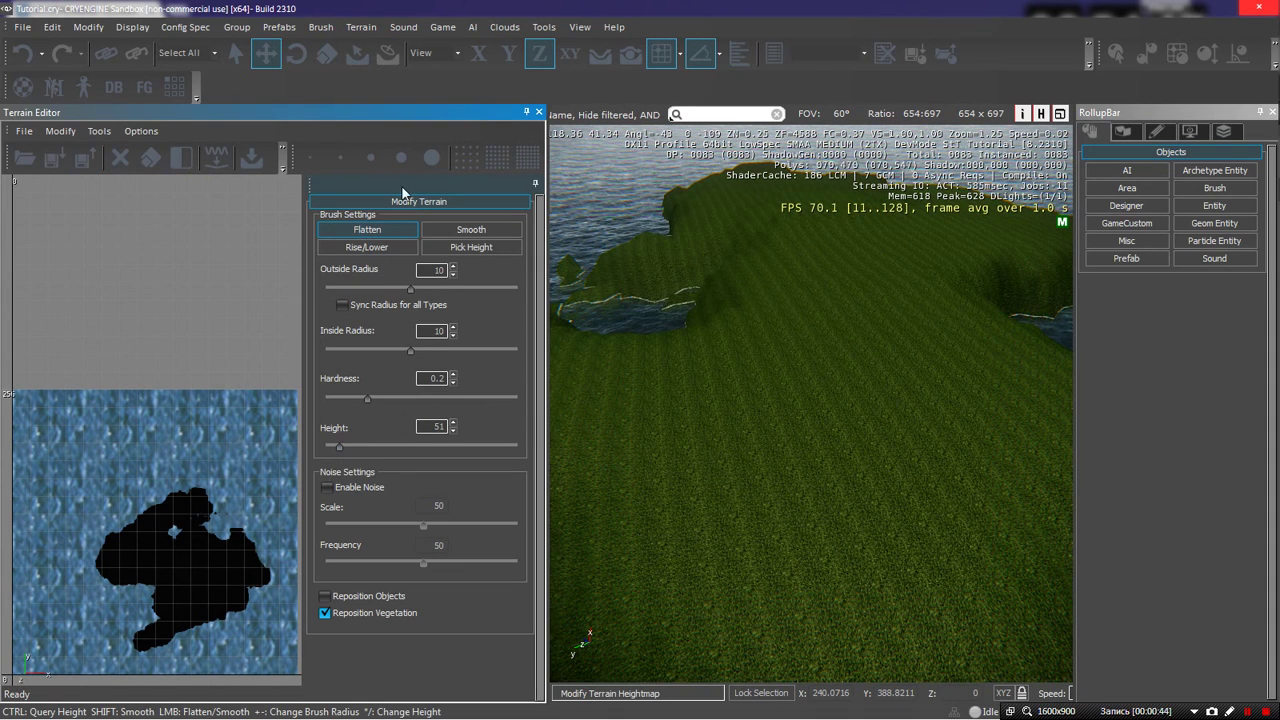
pyautogui.click(450, 251)
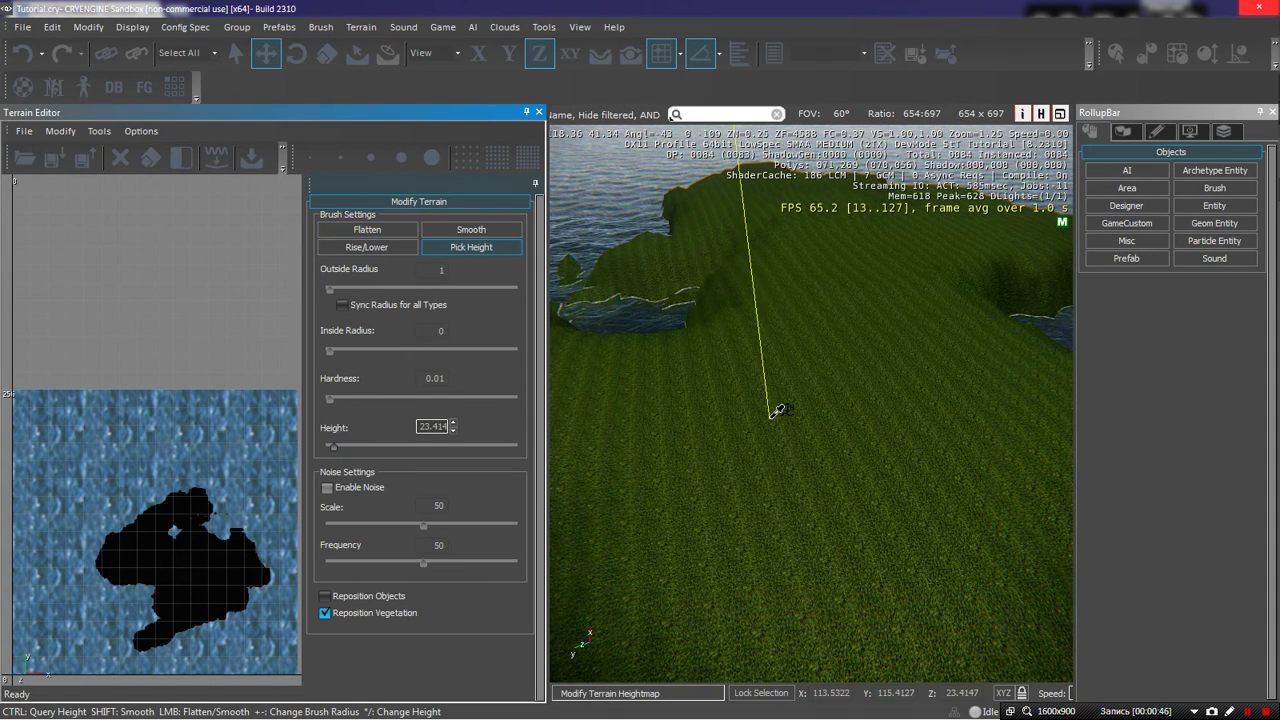
pyautogui.click(770, 416)
pyautogui.click(368, 231)
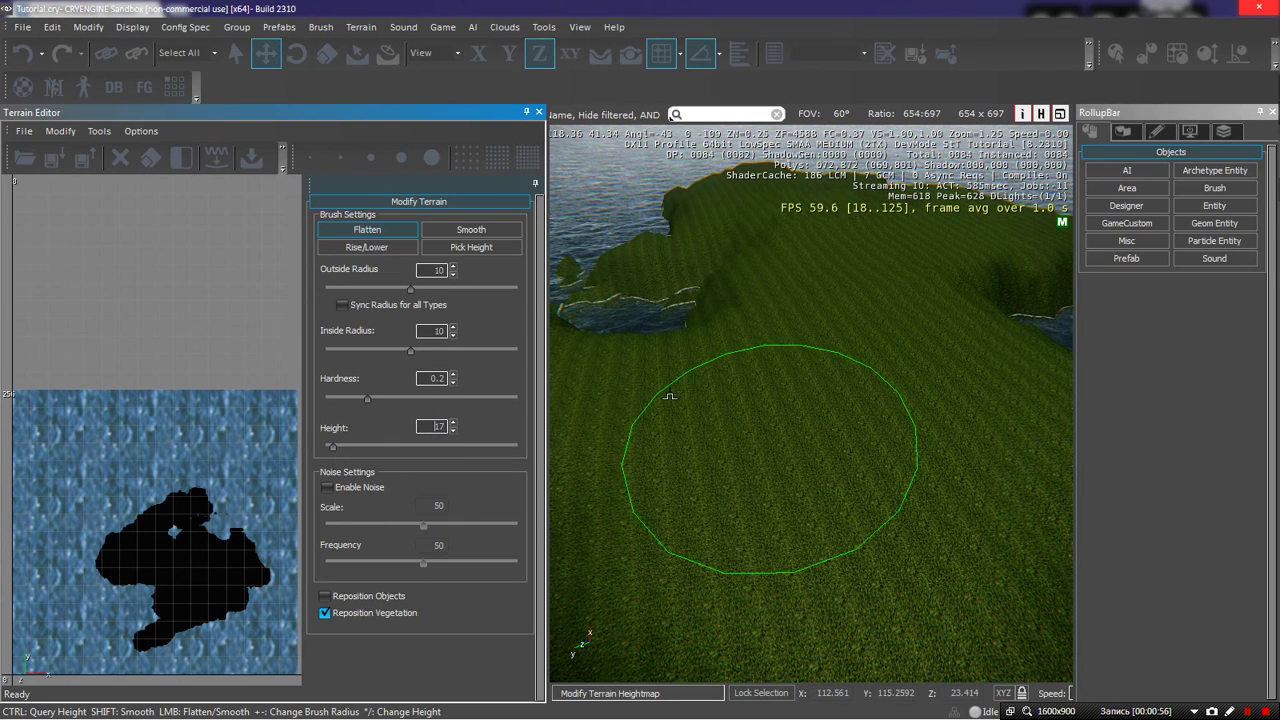
pyautogui.moveTo(407, 287); pyautogui.dragTo(375, 288)
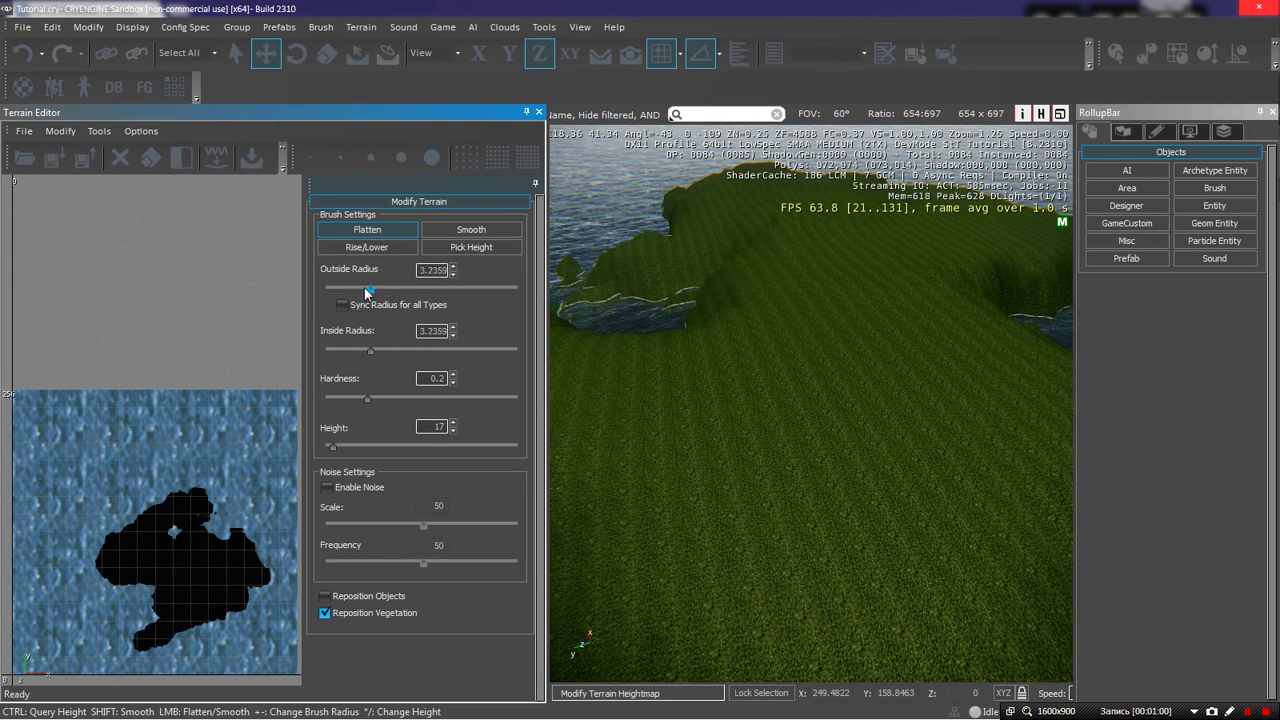
# Flatten a long trench across the middle of the island, raising the brush hardness to 1 for the main strokes
pyautogui.moveTo(765, 430); pyautogui.dragTo(793, 451, button='right')
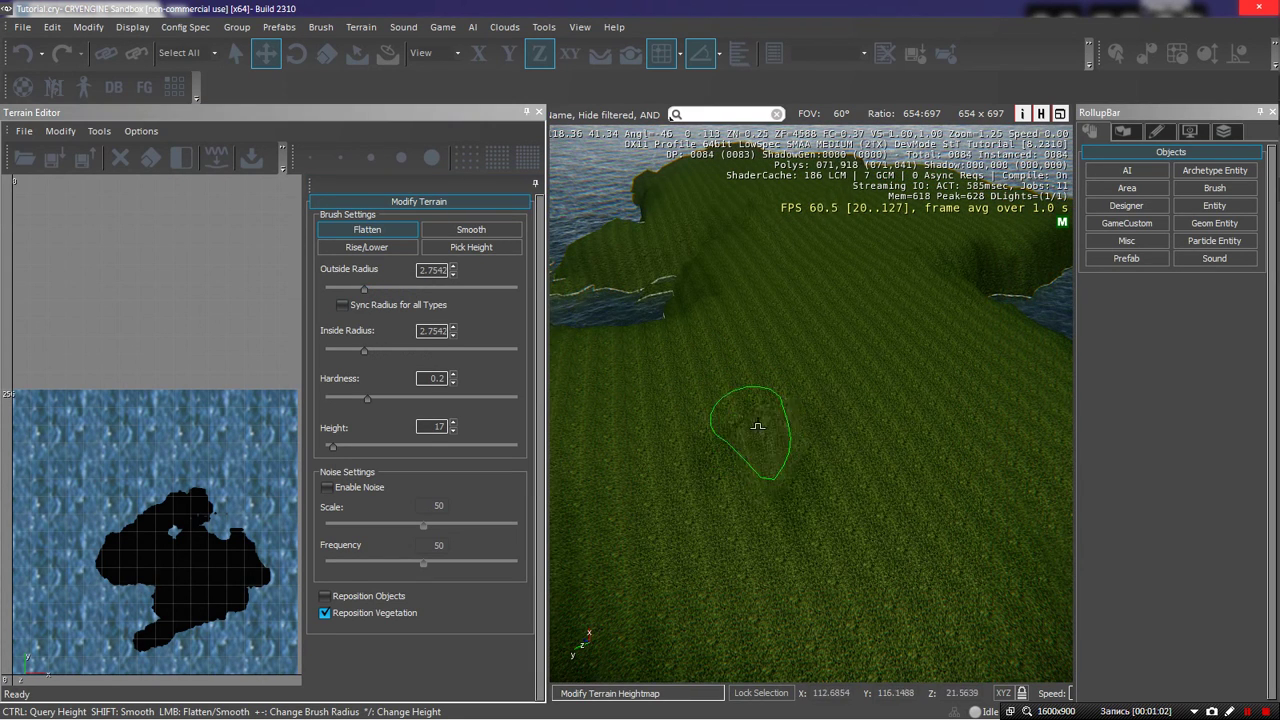
pyautogui.moveTo(771, 447); pyautogui.dragTo(751, 525)
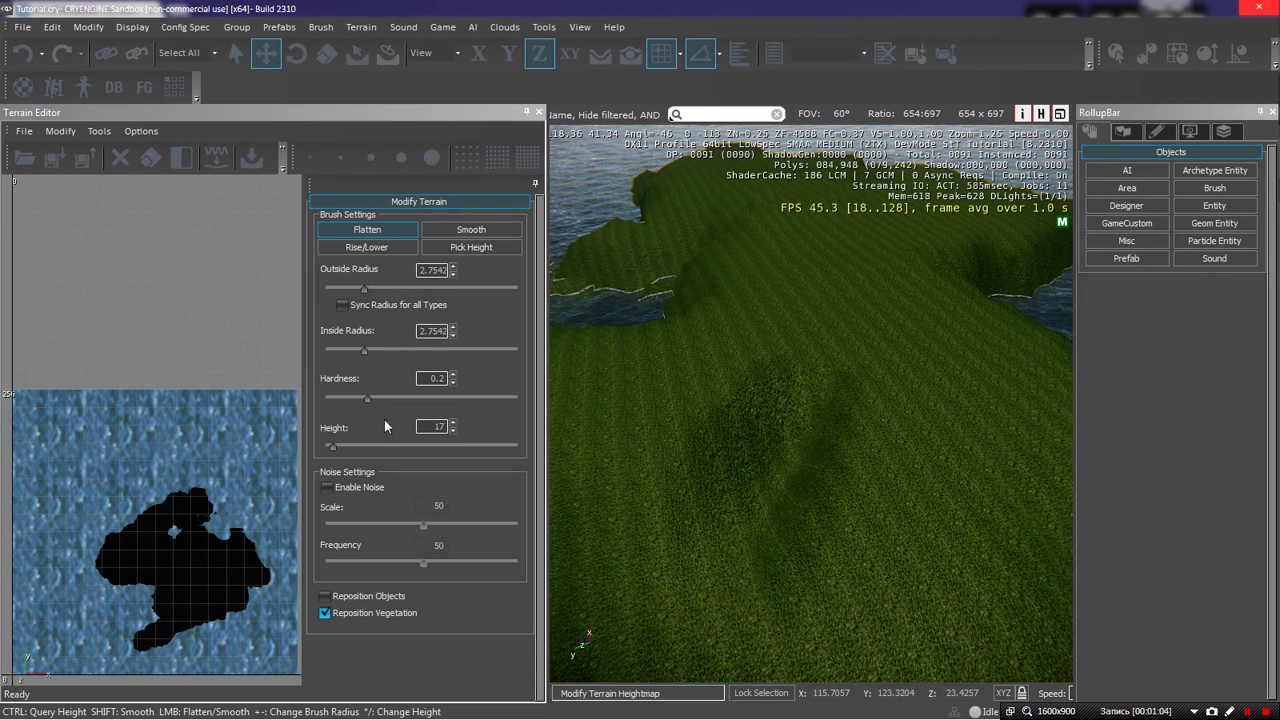
pyautogui.moveTo(504, 405); pyautogui.dragTo(535, 407)
pyautogui.moveTo(753, 473)
pyautogui.mouseDown()
pyautogui.moveTo(738, 498)
pyautogui.moveTo(826, 360)
pyautogui.moveTo(836, 264)
pyautogui.mouseUp()
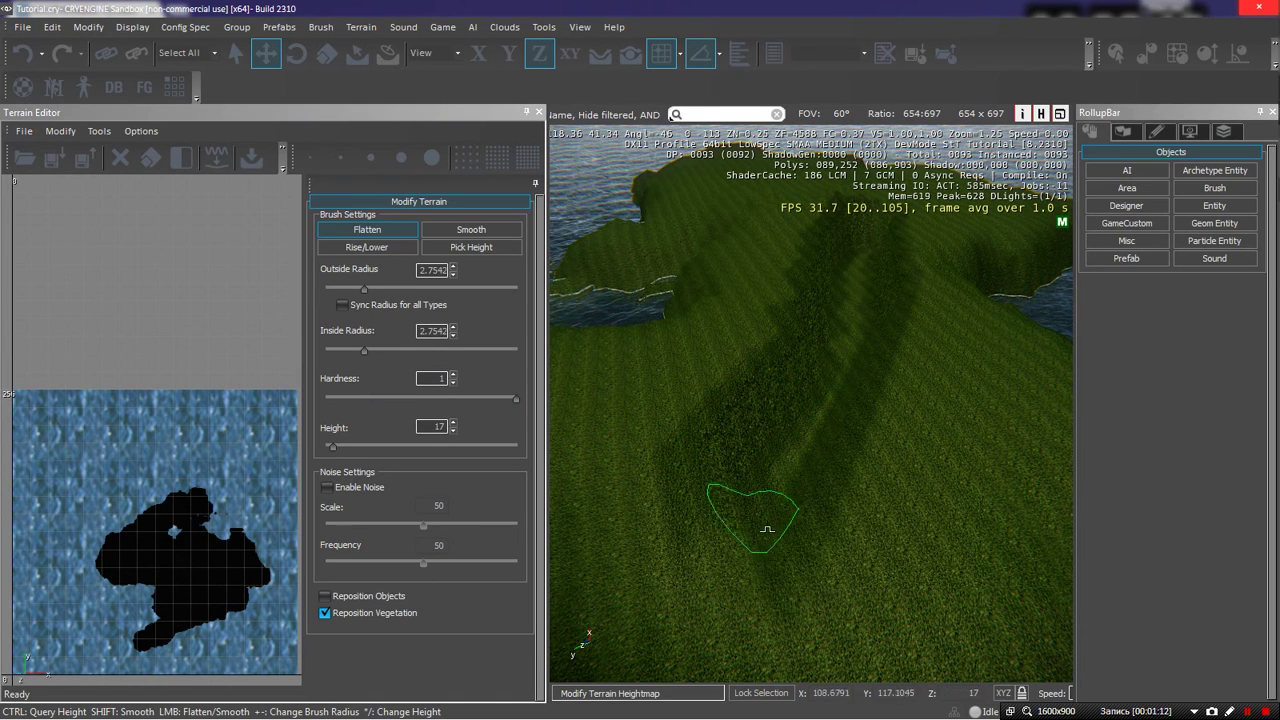
pyautogui.moveTo(767, 529); pyautogui.dragTo(867, 353)
pyautogui.moveTo(862, 277)
pyautogui.mouseDown(button='right')
pyautogui.moveTo(854, 295)
pyautogui.moveTo(931, 280)
pyautogui.moveTo(858, 254)
pyautogui.moveTo(866, 281)
pyautogui.moveTo(829, 340)
pyautogui.mouseUp(button='right')
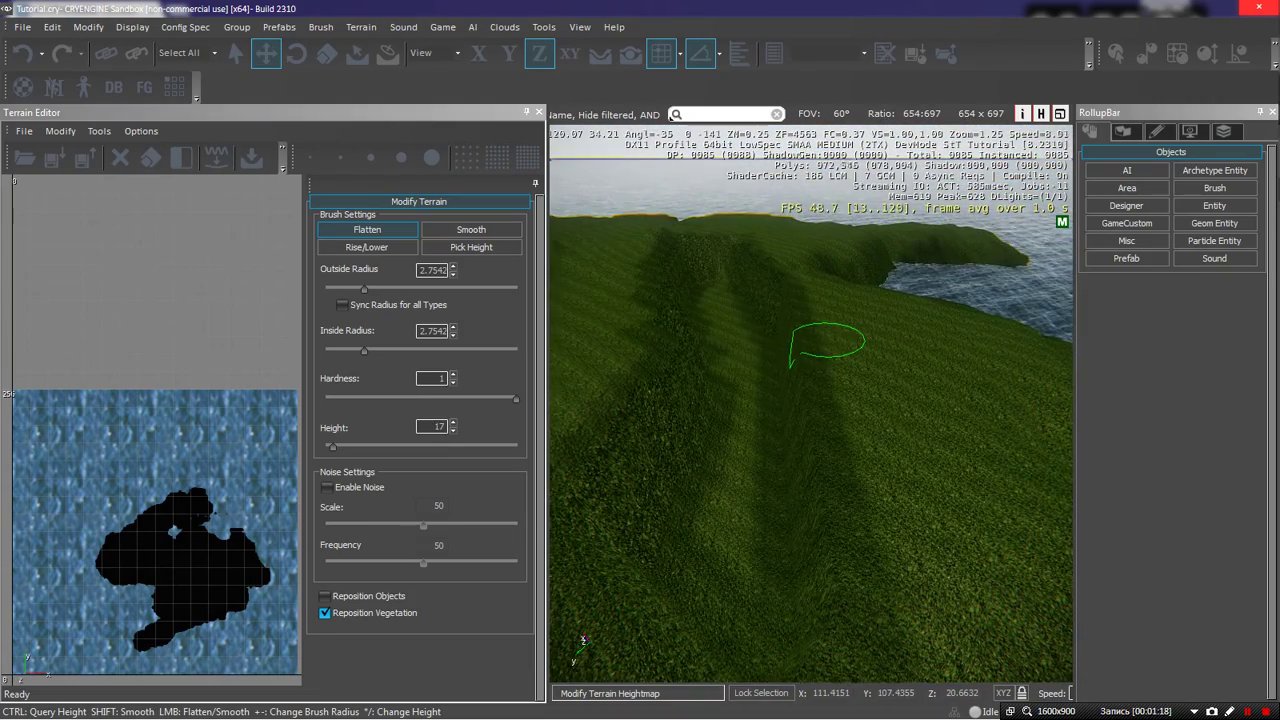
# Smooth the whole terrain heightmap and check the island from farther away
pyautogui.click(221, 162)
pyautogui.click(710, 402)
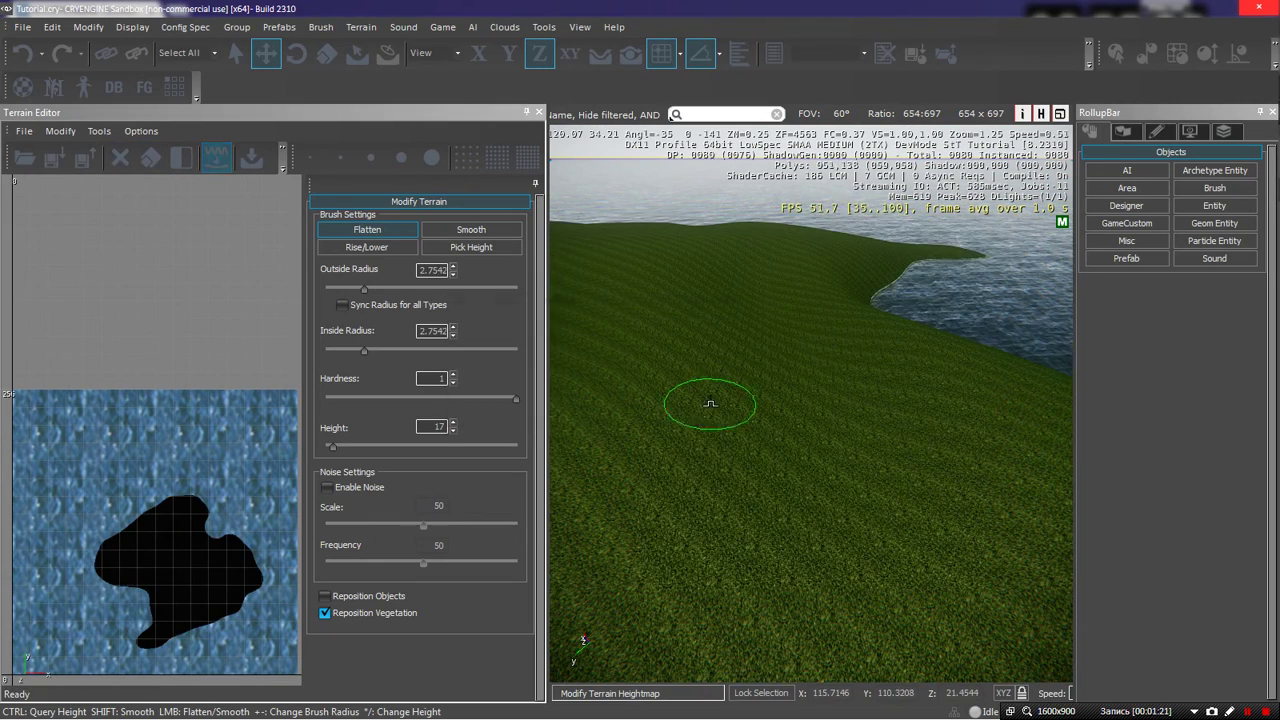
pyautogui.press('s')
pyautogui.moveTo(717, 394); pyautogui.dragTo(690, 372, button='right')
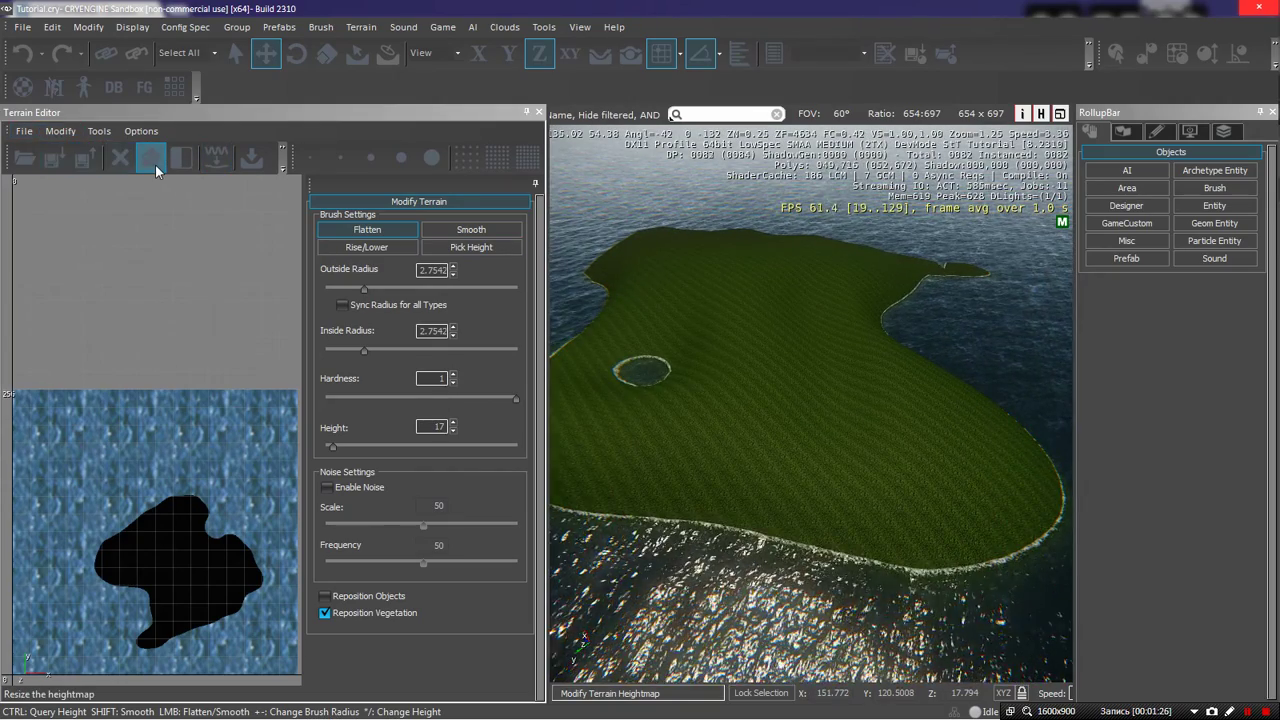
# Try to reopen the Tutorial level, closing the Terrain Editor before the second attempt
pyautogui.click(25, 27)
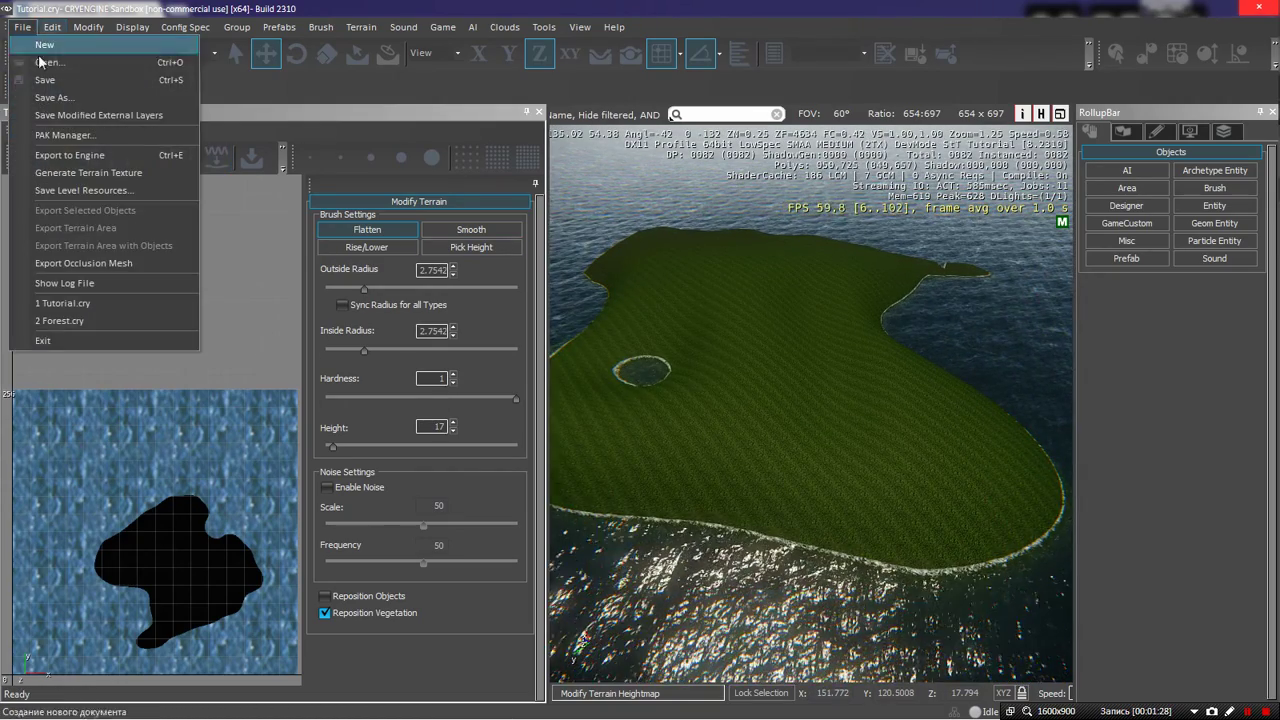
pyautogui.click(79, 66)
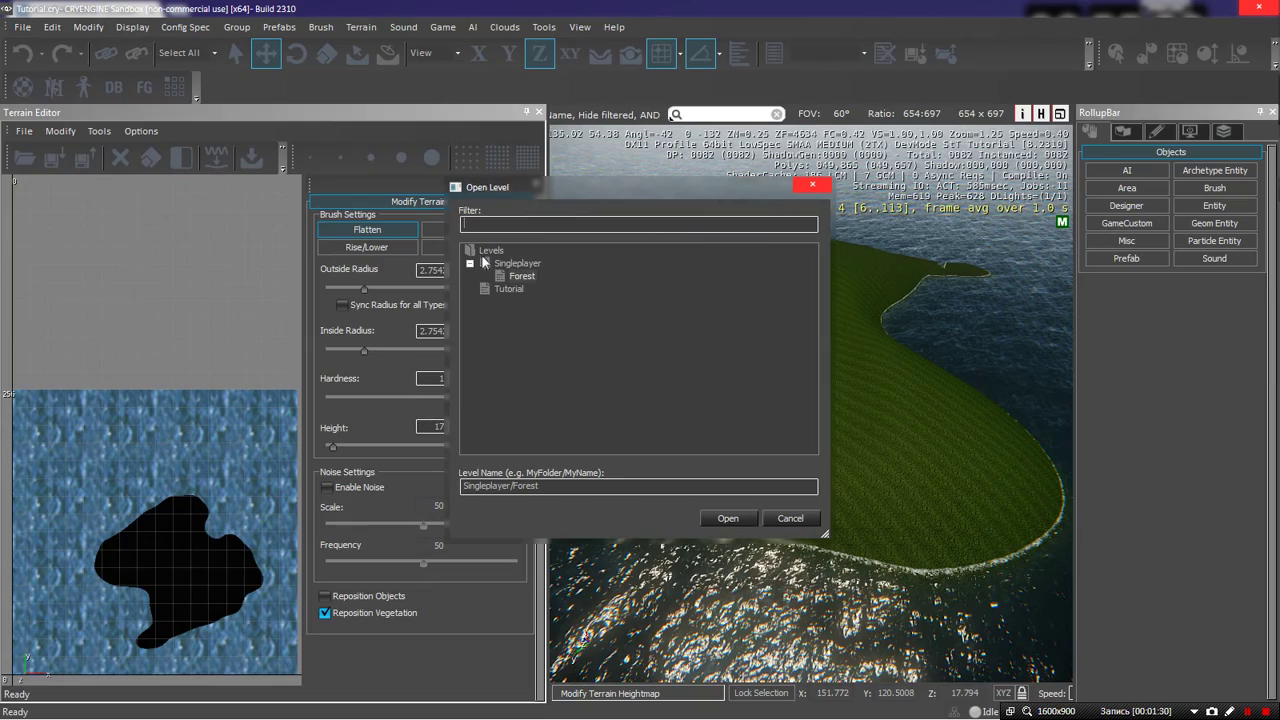
pyautogui.doubleClick(510, 289)
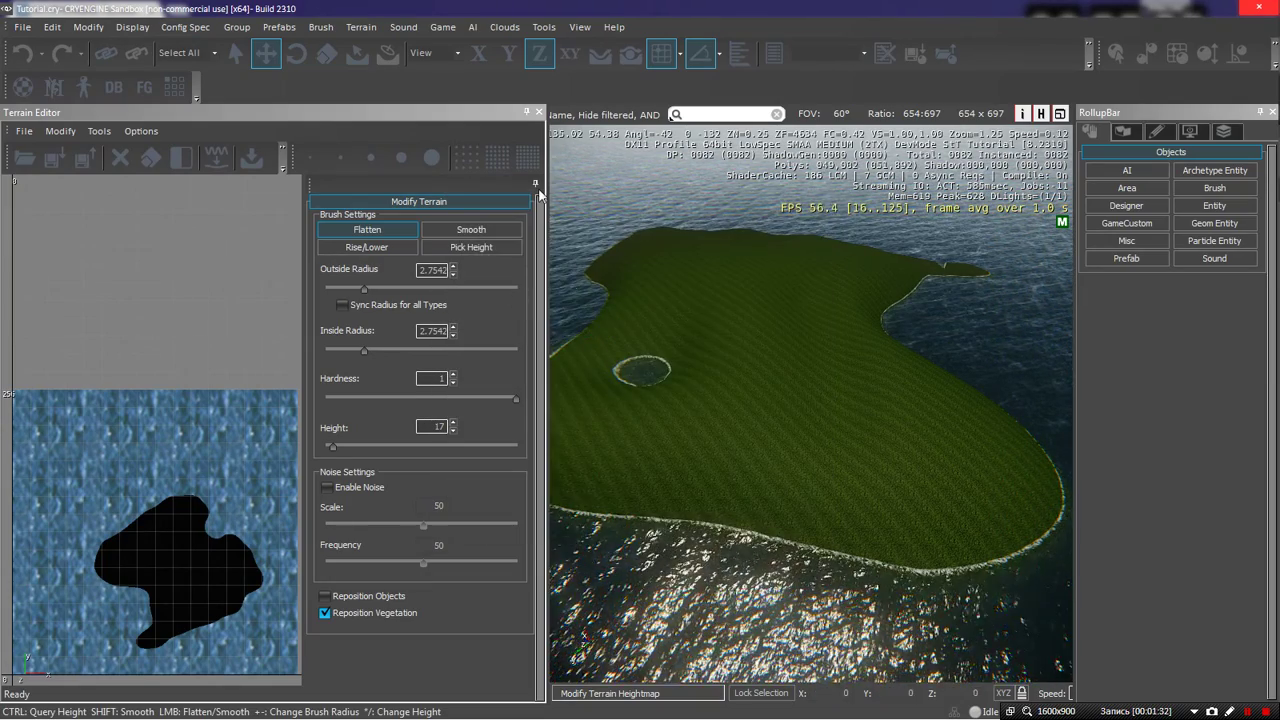
pyautogui.click(538, 112)
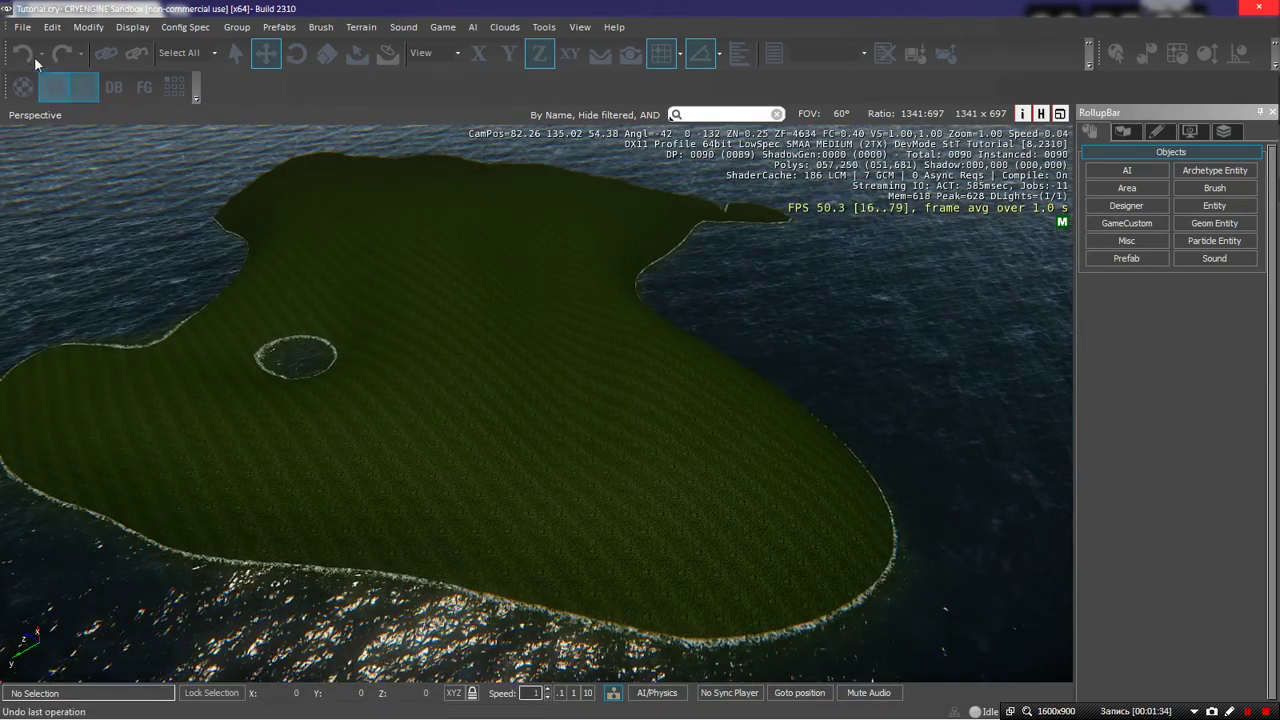
pyautogui.click(72, 65)
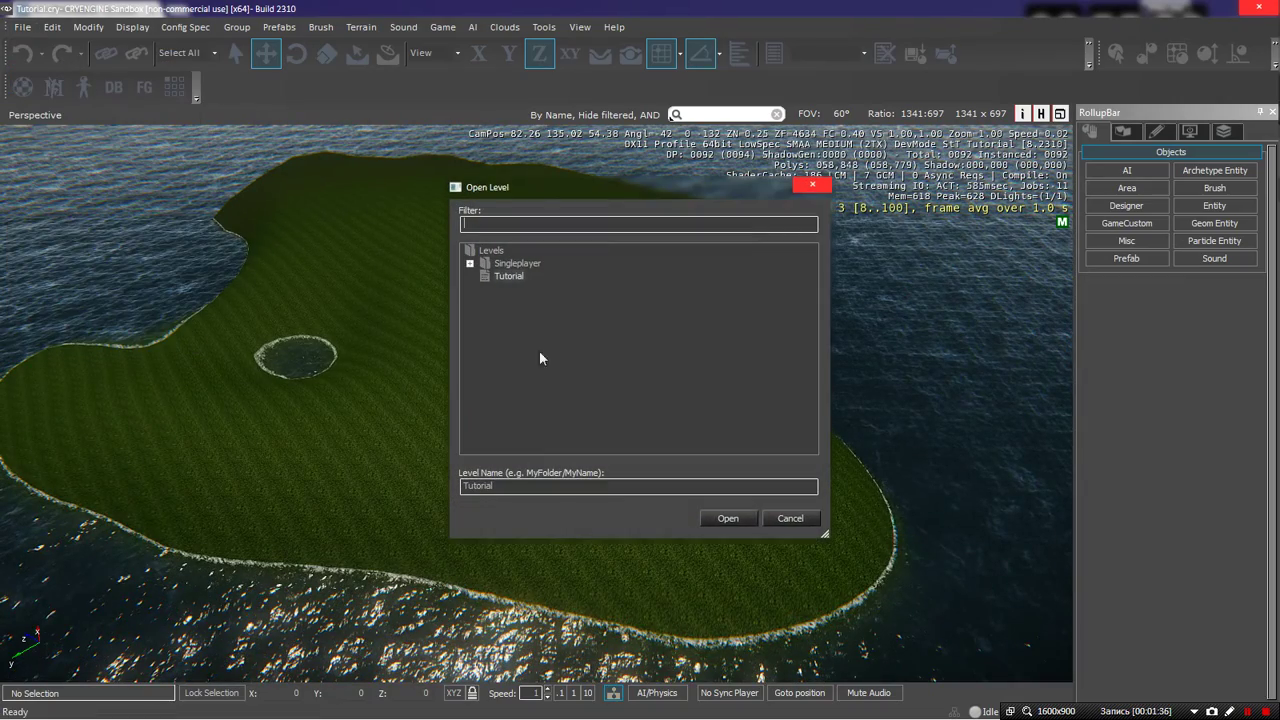
pyautogui.click(723, 520)
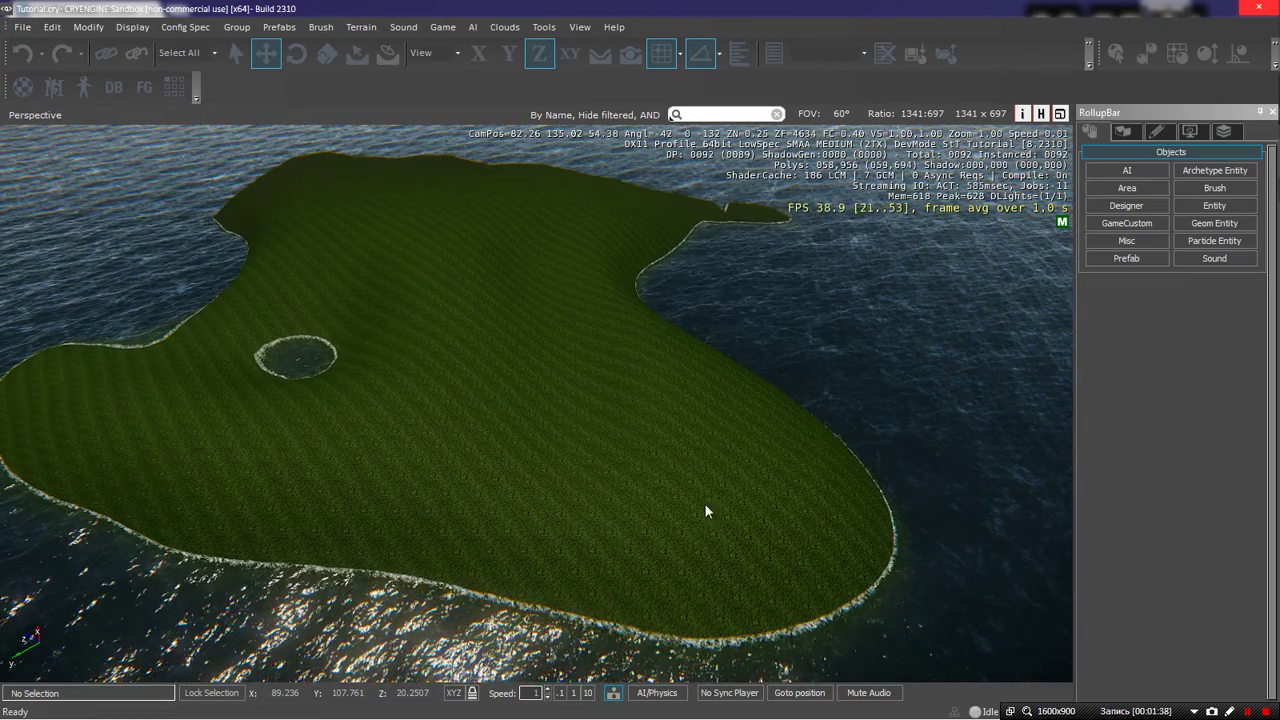
pyautogui.press('a')
pyautogui.moveTo(704, 504); pyautogui.dragTo(704, 480, button='right')
pyautogui.press('w')
pyautogui.moveTo(573, 417); pyautogui.dragTo(578, 408, button='right')
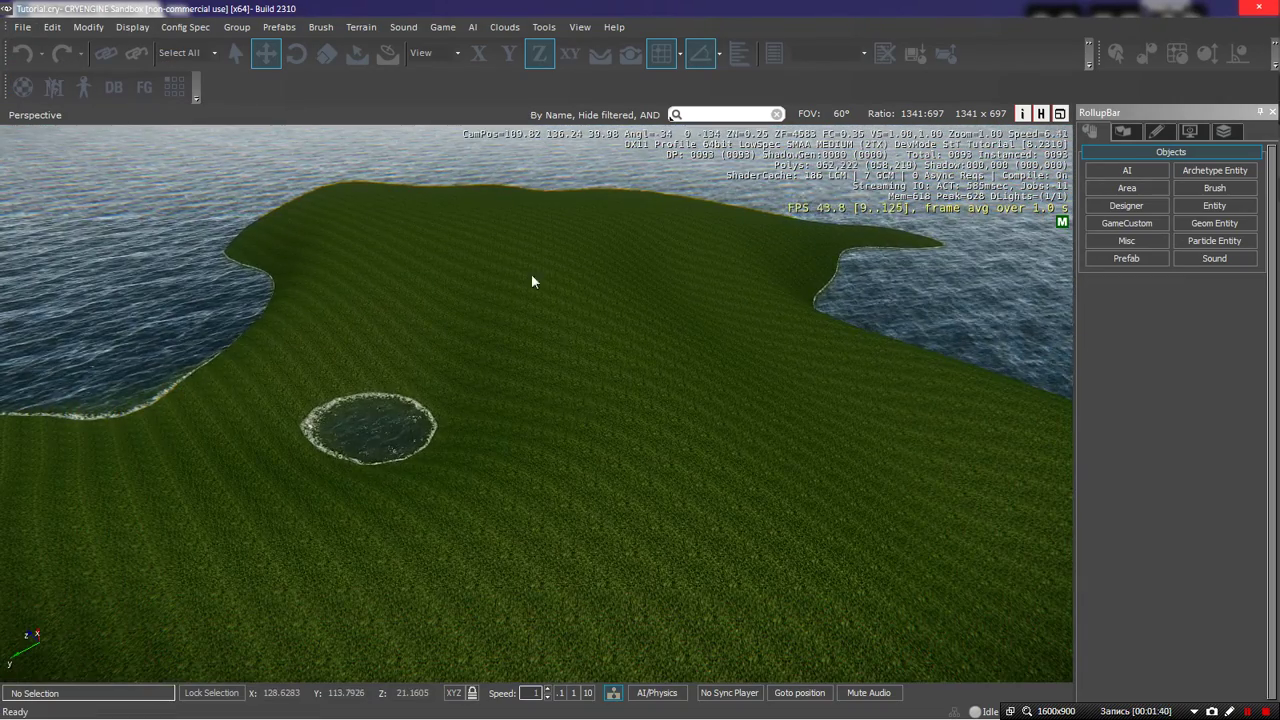
pyautogui.click(19, 28)
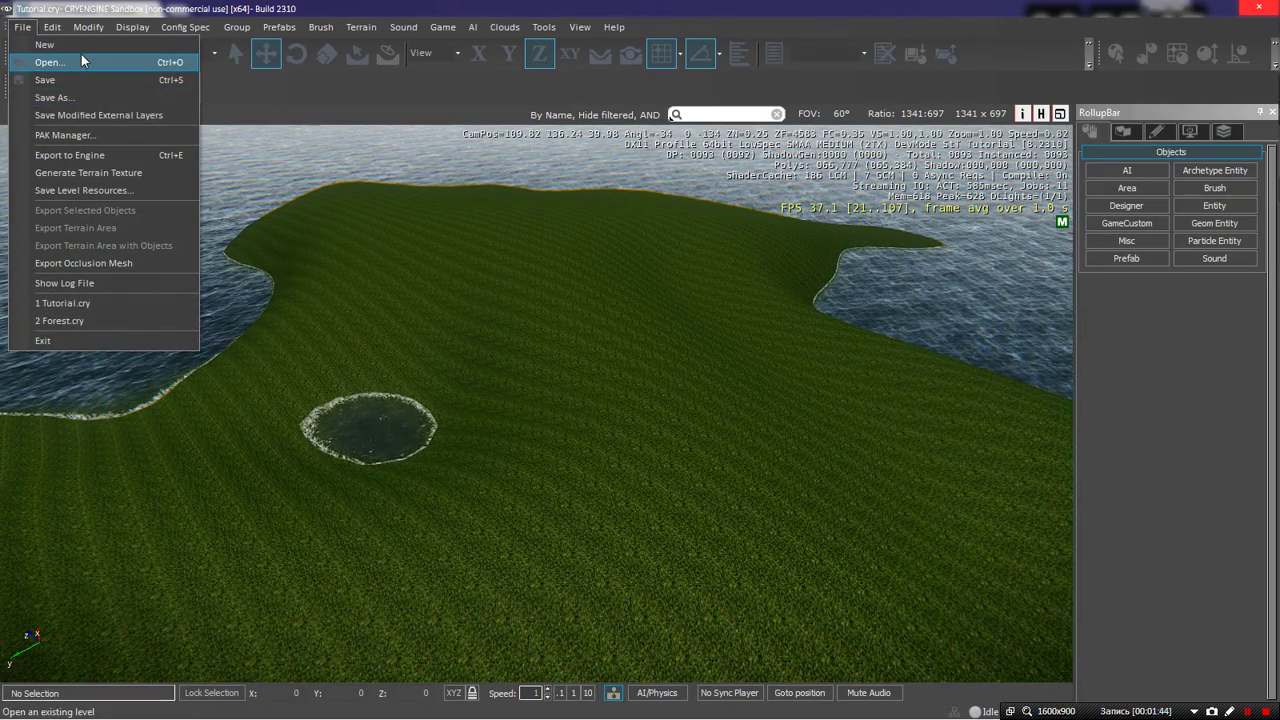
pyautogui.click(665, 214)
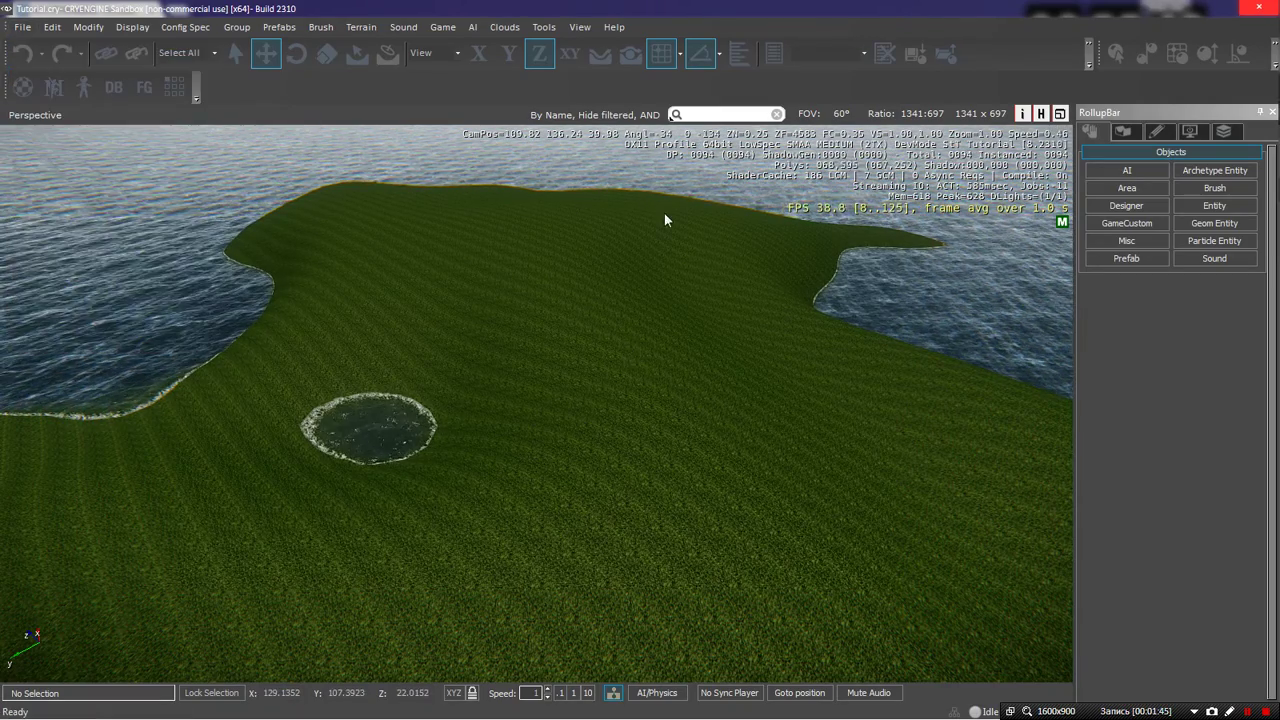
# Reopen the Terrain Editor, sample the ground height, and set the Flatten brush to height 17 with an outside radius of about 3.55
pyautogui.click(360, 27)
pyautogui.click(363, 117)
pyautogui.moveTo(774, 426); pyautogui.dragTo(791, 420, button='right')
pyautogui.press('d')
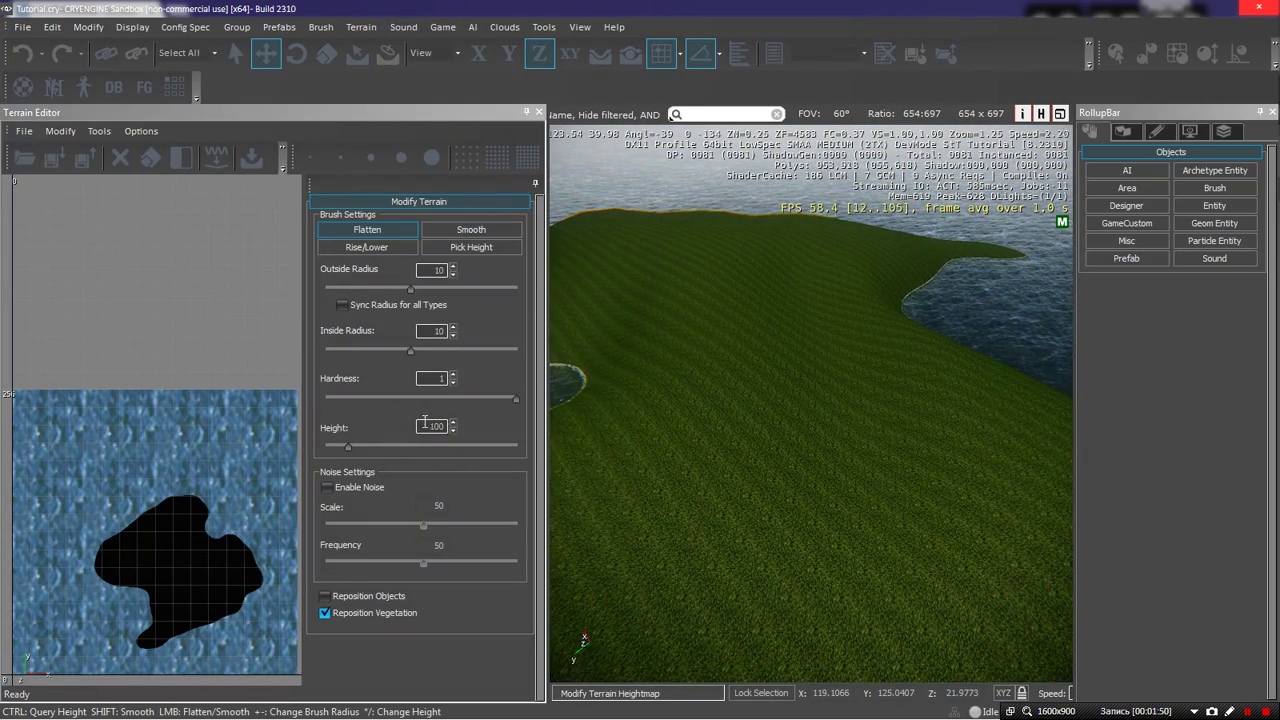
pyautogui.moveTo(425, 422); pyautogui.dragTo(458, 424)
pyautogui.click(484, 252)
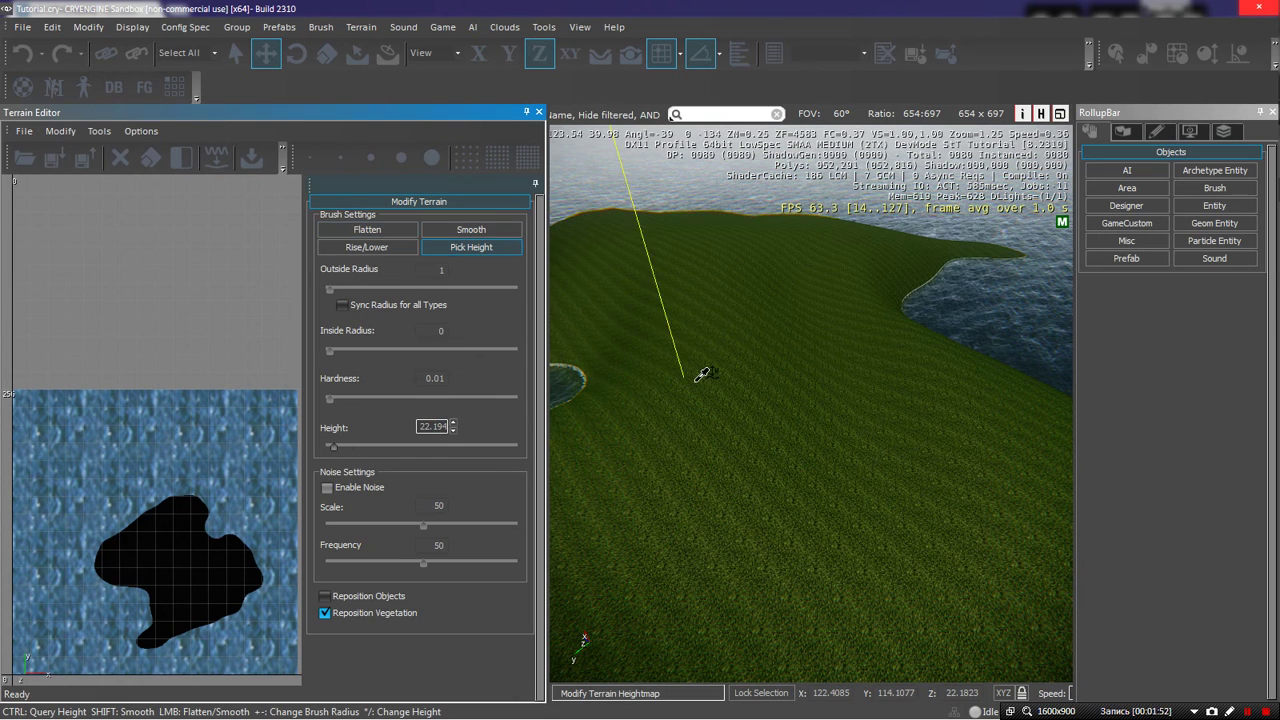
pyautogui.click(686, 377)
pyautogui.click(380, 234)
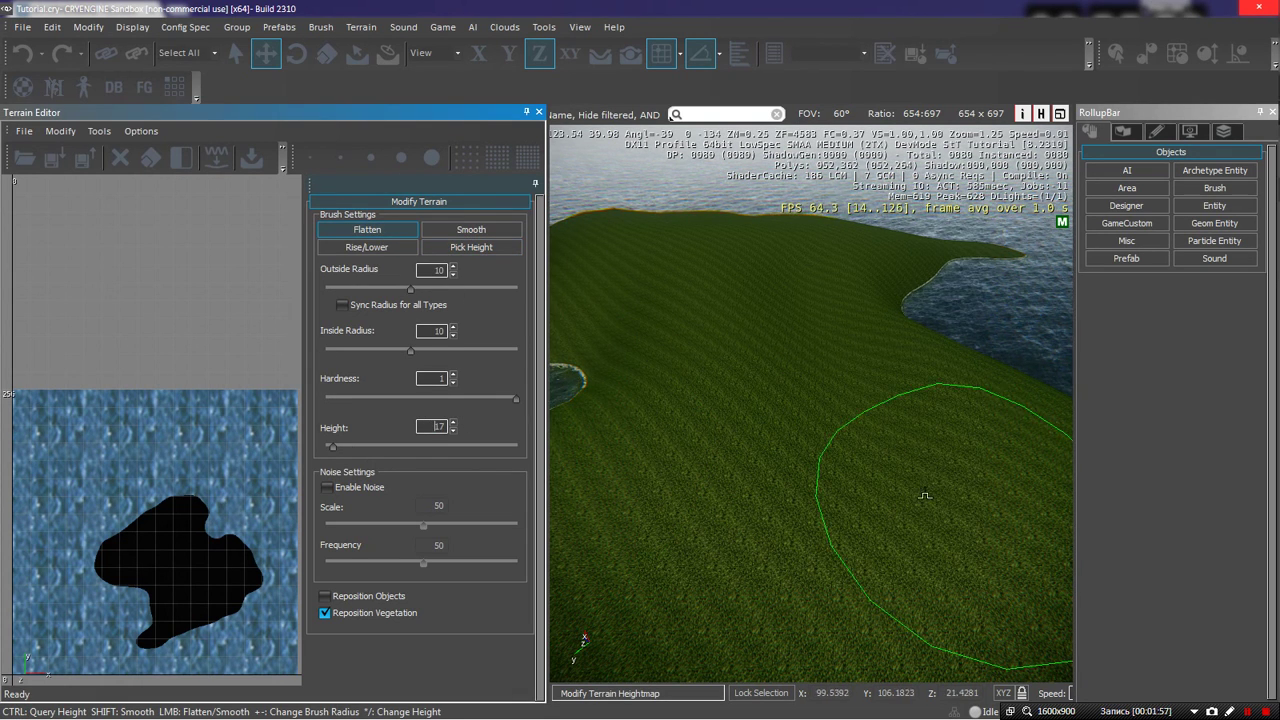
pyautogui.moveTo(406, 349); pyautogui.dragTo(398, 345)
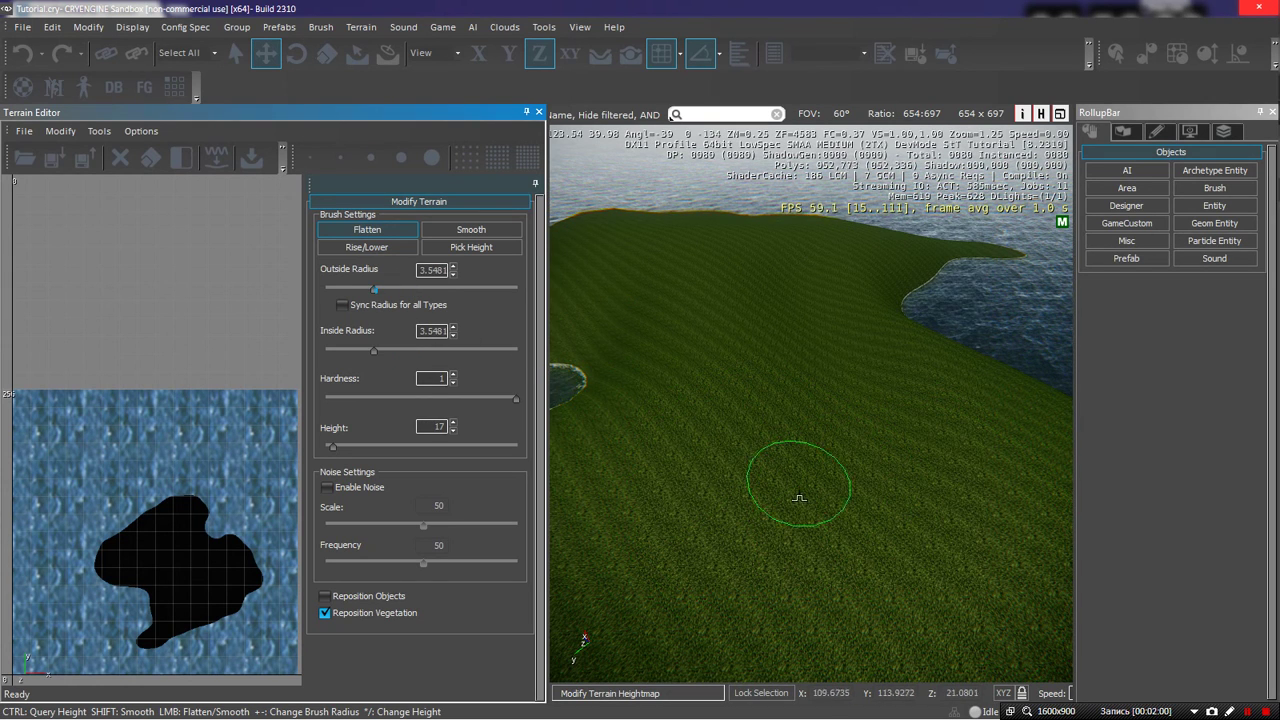
# Flatten a riverbed trench across the island to the right of the pond, widening it at the near end
pyautogui.press('shift')
pyautogui.moveTo(776, 447); pyautogui.dragTo(784, 398)
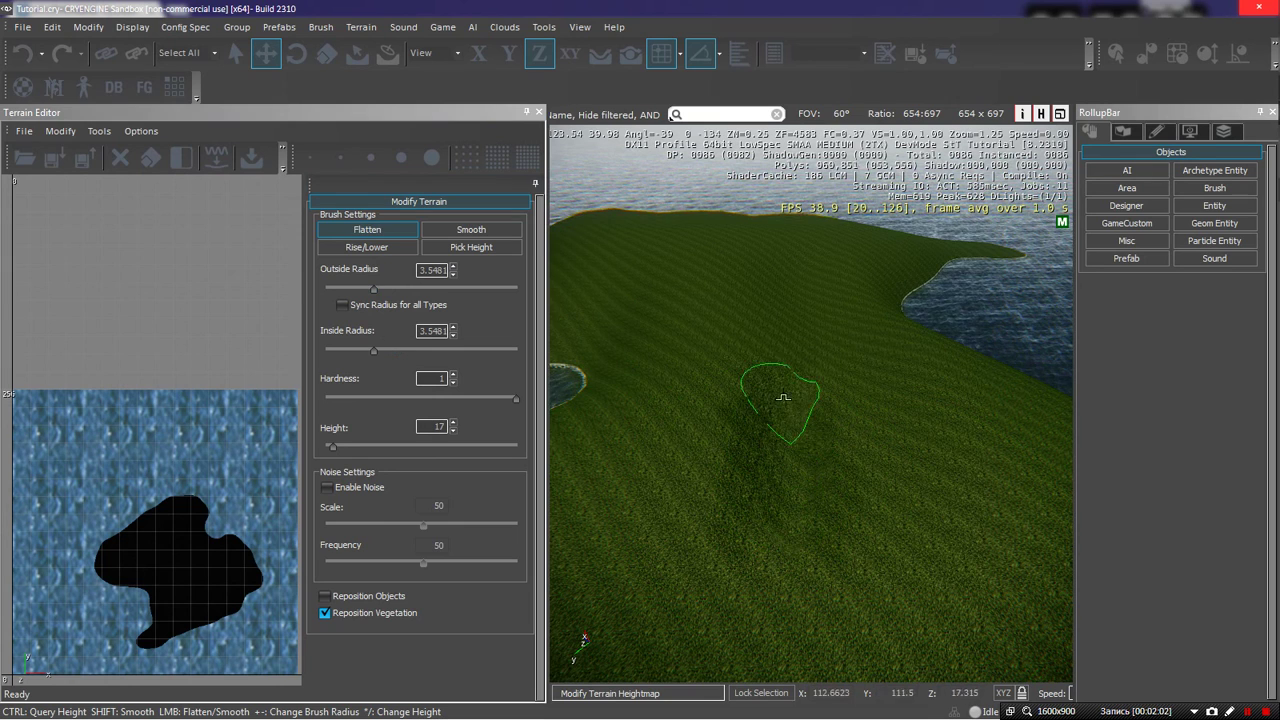
pyautogui.moveTo(706, 508); pyautogui.dragTo(720, 517)
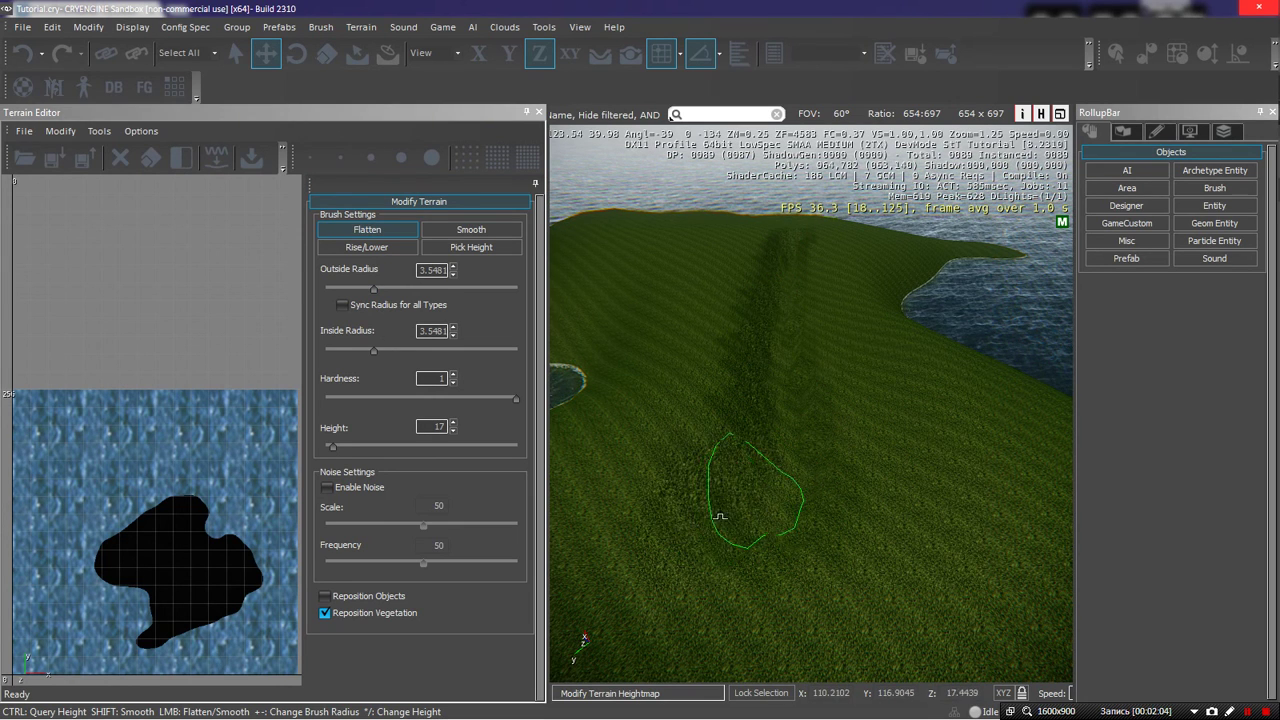
pyautogui.moveTo(690, 460); pyautogui.dragTo(800, 528)
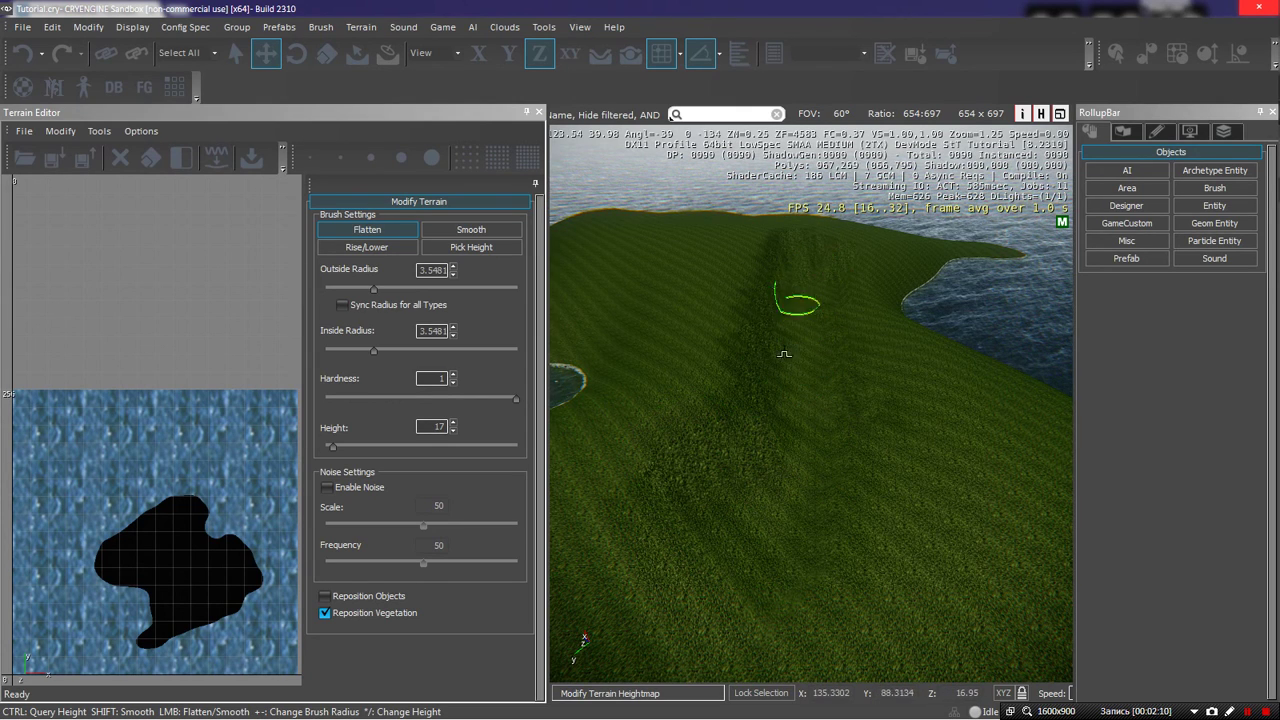
pyautogui.press('w')
pyautogui.moveTo(801, 286); pyautogui.dragTo(818, 160, button='right')
pyautogui.press('s')
pyautogui.moveTo(784, 370)
pyautogui.mouseDown(button='right')
pyautogui.moveTo(784, 394)
pyautogui.moveTo(758, 411)
pyautogui.mouseUp(button='right')
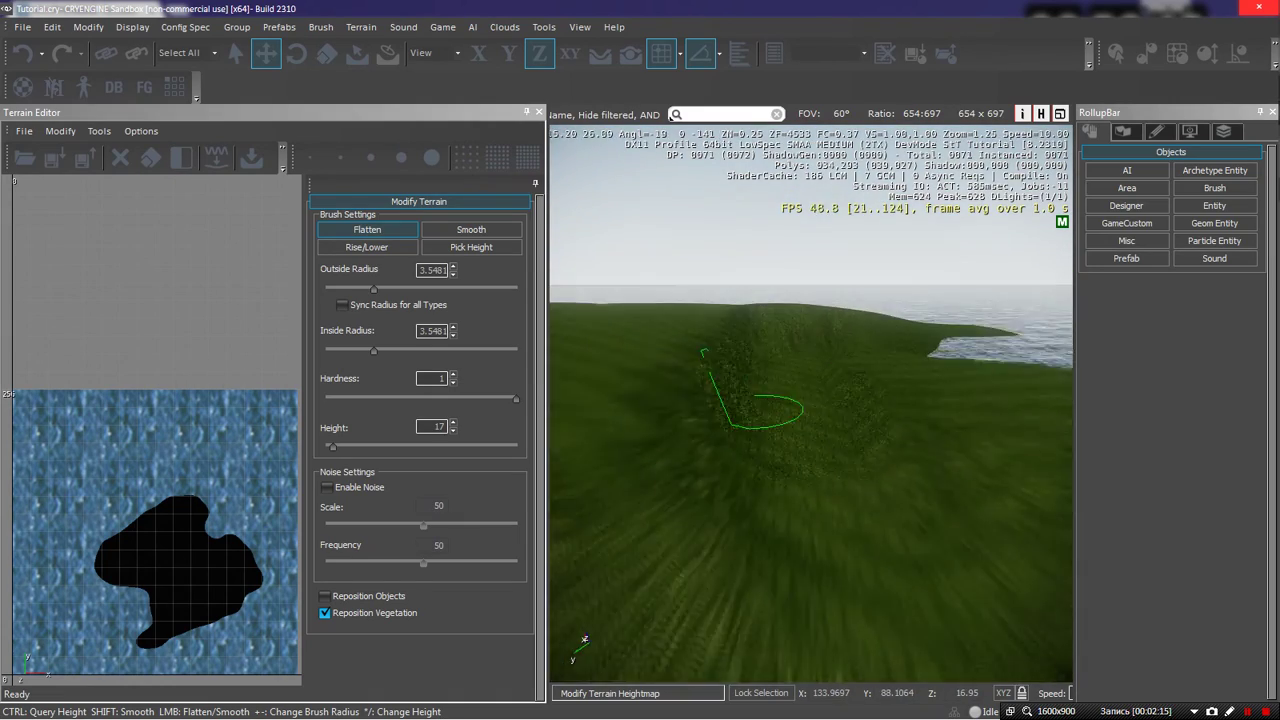
# Smooth the entire heightmap to soften the trench edges, inspect the riverbed, and close the Terrain Editor
pyautogui.click(99, 136)
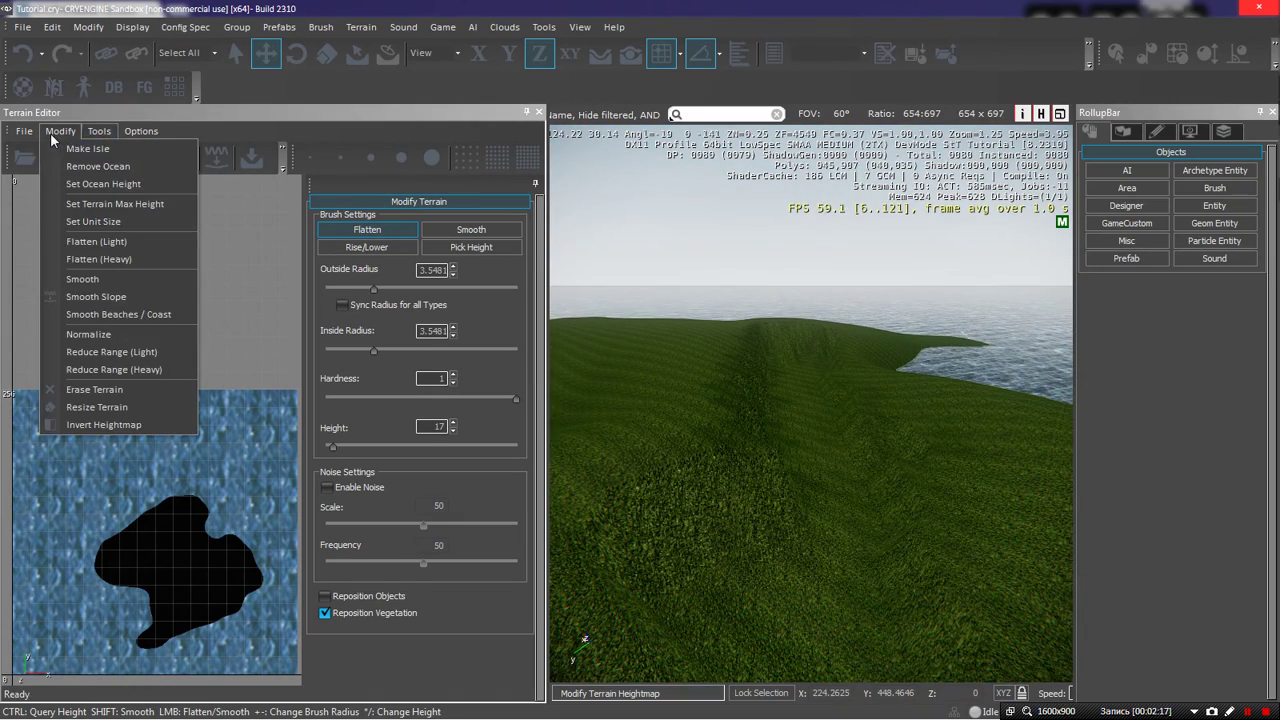
pyautogui.click(117, 282)
pyautogui.click(802, 398)
pyautogui.moveTo(764, 374); pyautogui.dragTo(737, 363, button='right')
pyautogui.press('s')
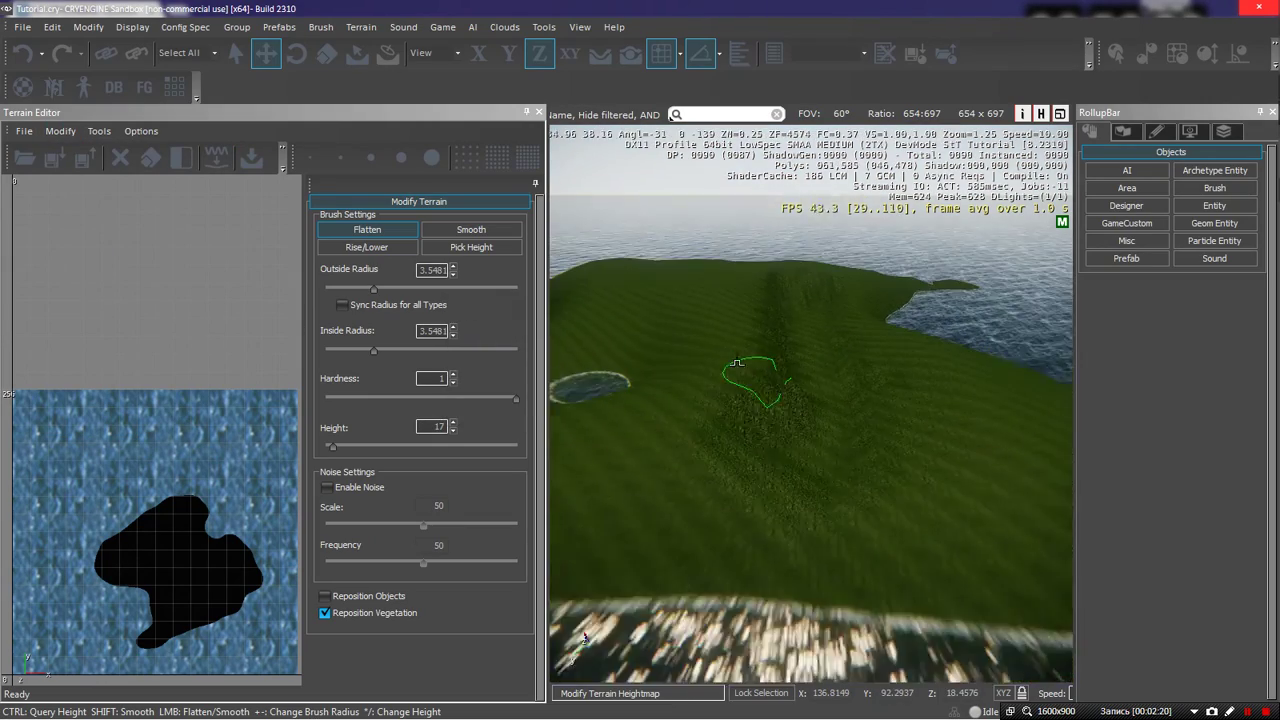
pyautogui.moveTo(766, 286); pyautogui.dragTo(763, 256, button='right')
pyautogui.press('w')
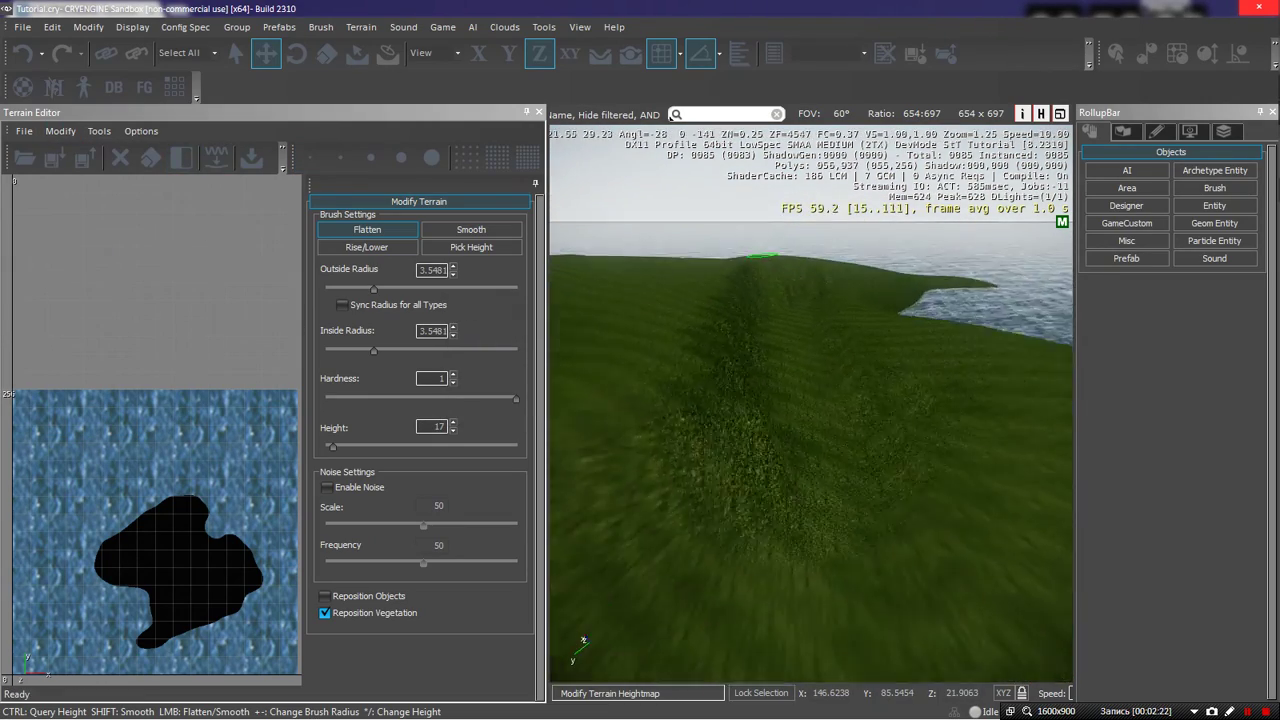
pyautogui.press('s')
pyautogui.click(539, 112)
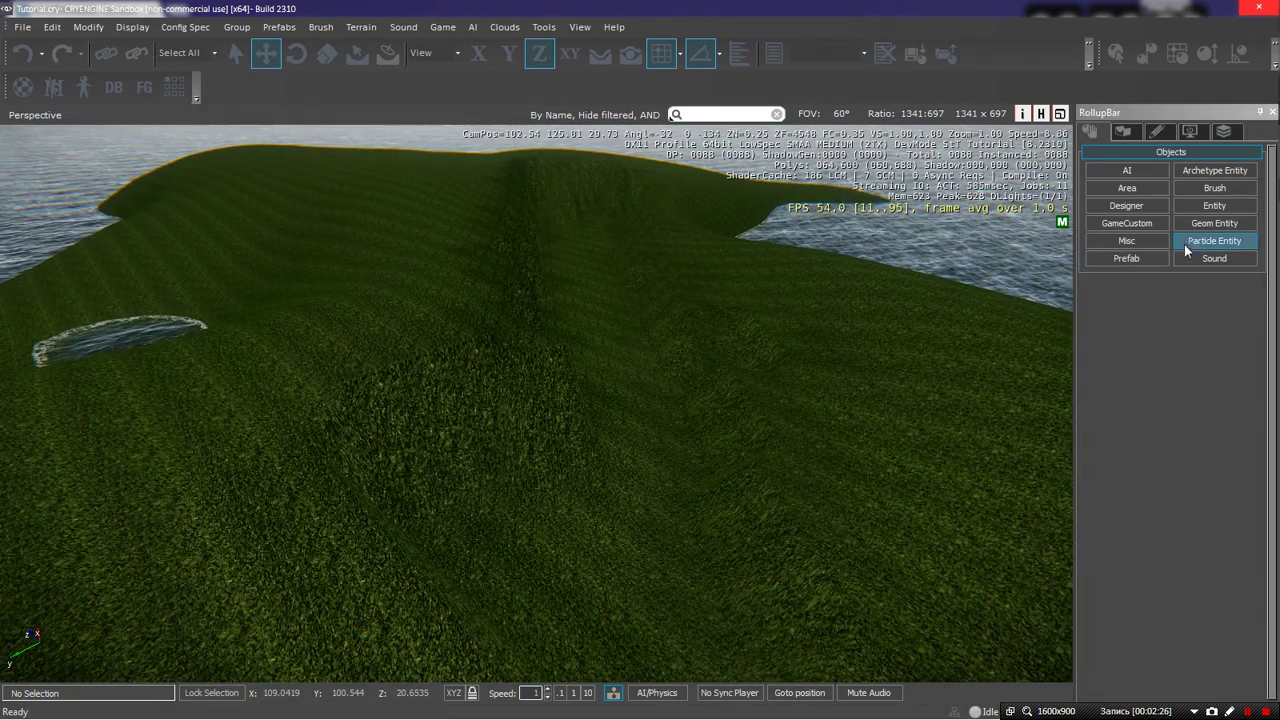
# Start a River object with movement following the terrain and place its first point at X 142, Y 71 at the trench's upper end
pyautogui.click(1134, 241)
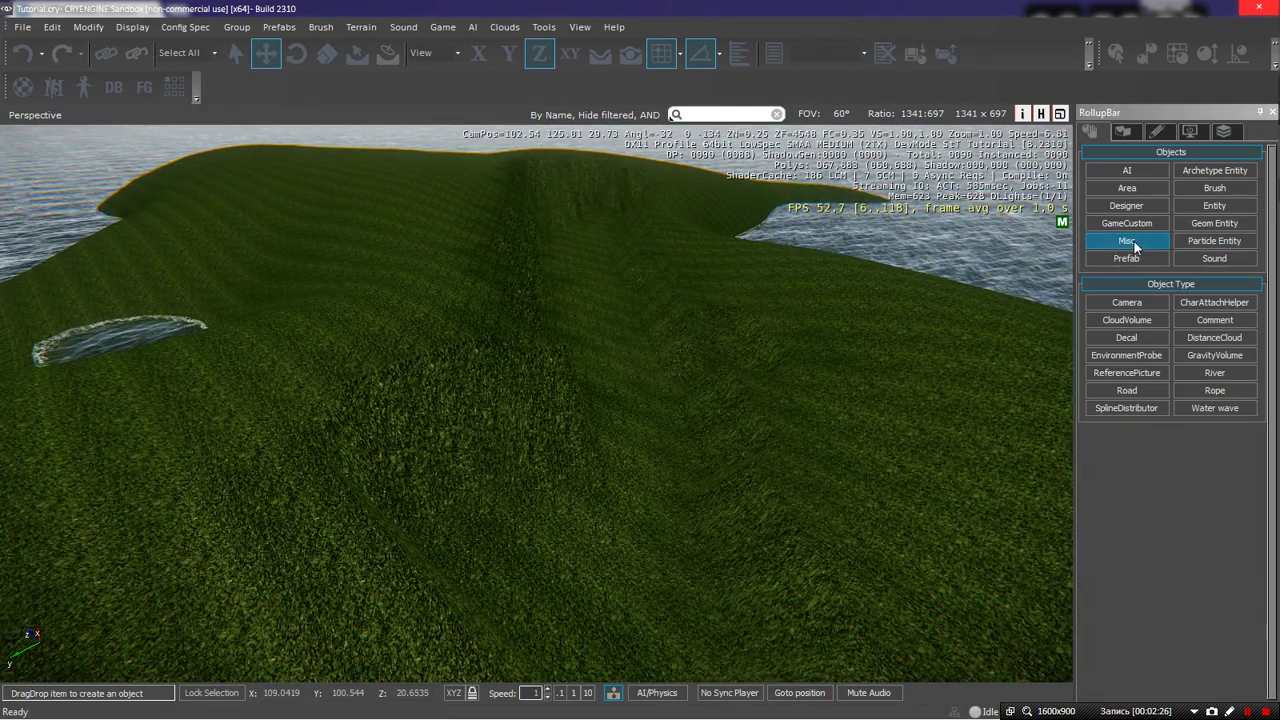
pyautogui.click(1216, 375)
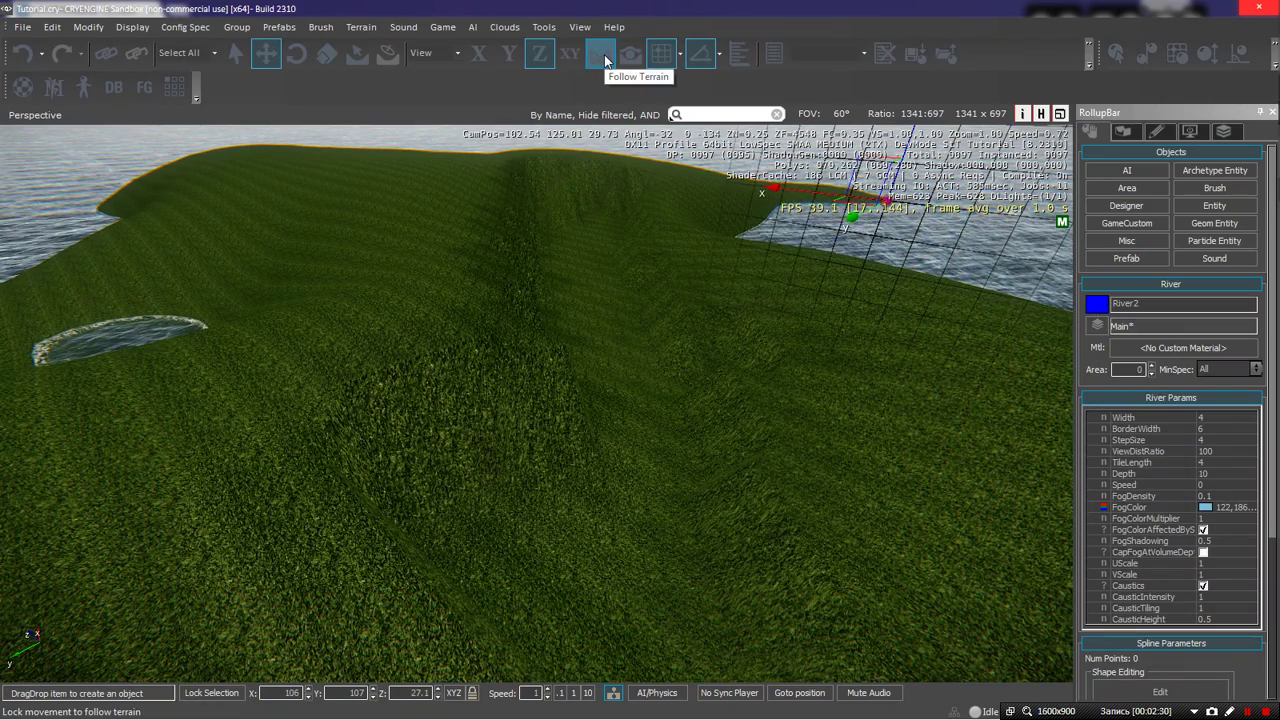
pyautogui.click(604, 60)
pyautogui.moveTo(543, 337); pyautogui.dragTo(420, 345, button='right')
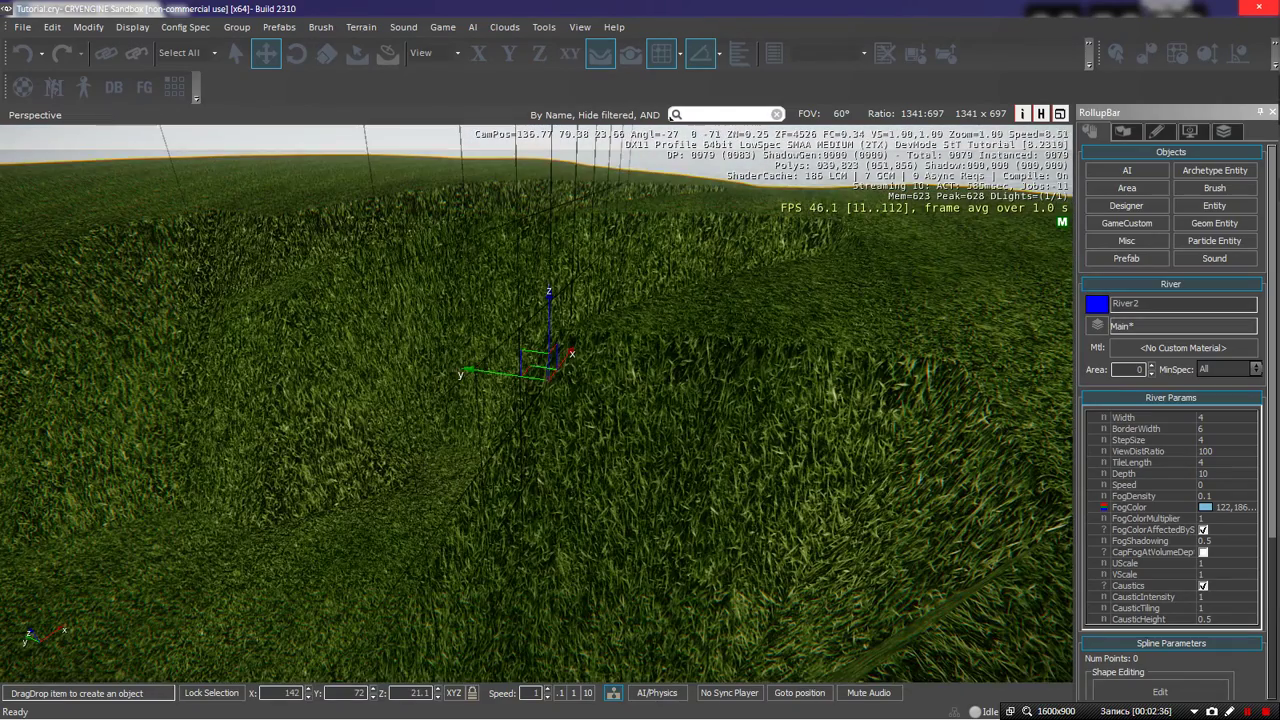
pyautogui.press('s')
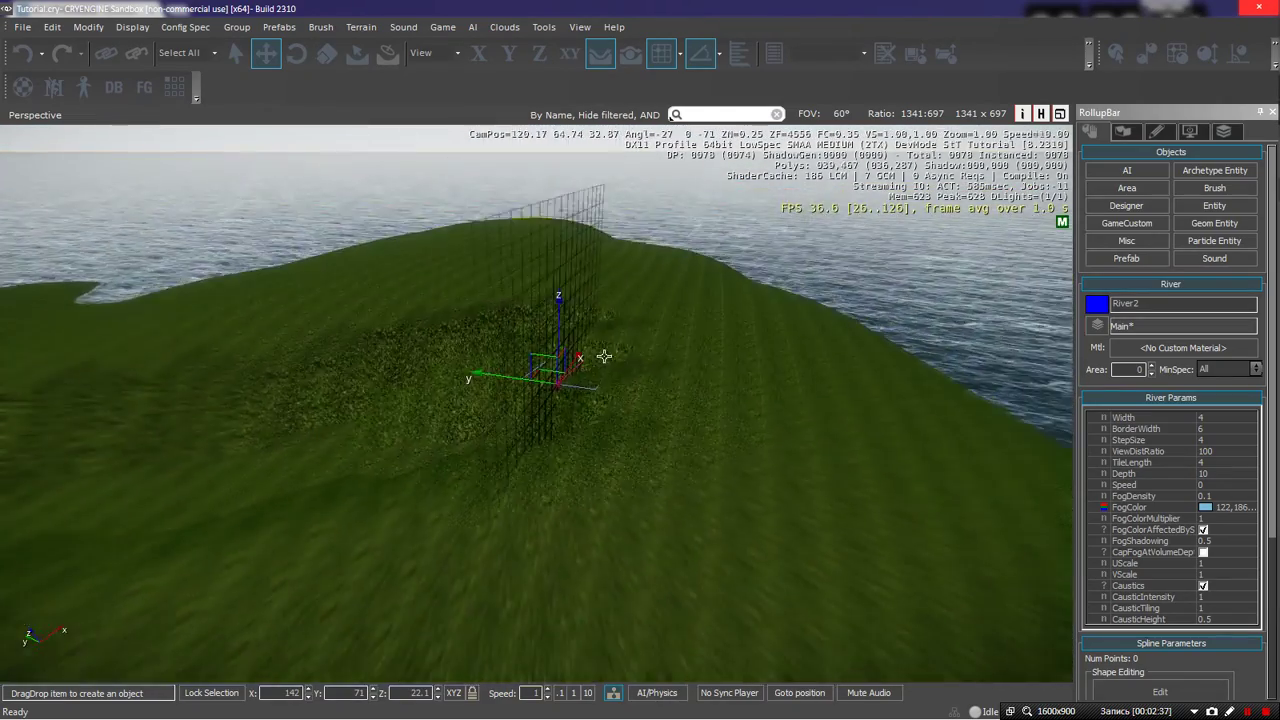
pyautogui.press('a')
pyautogui.press('s')
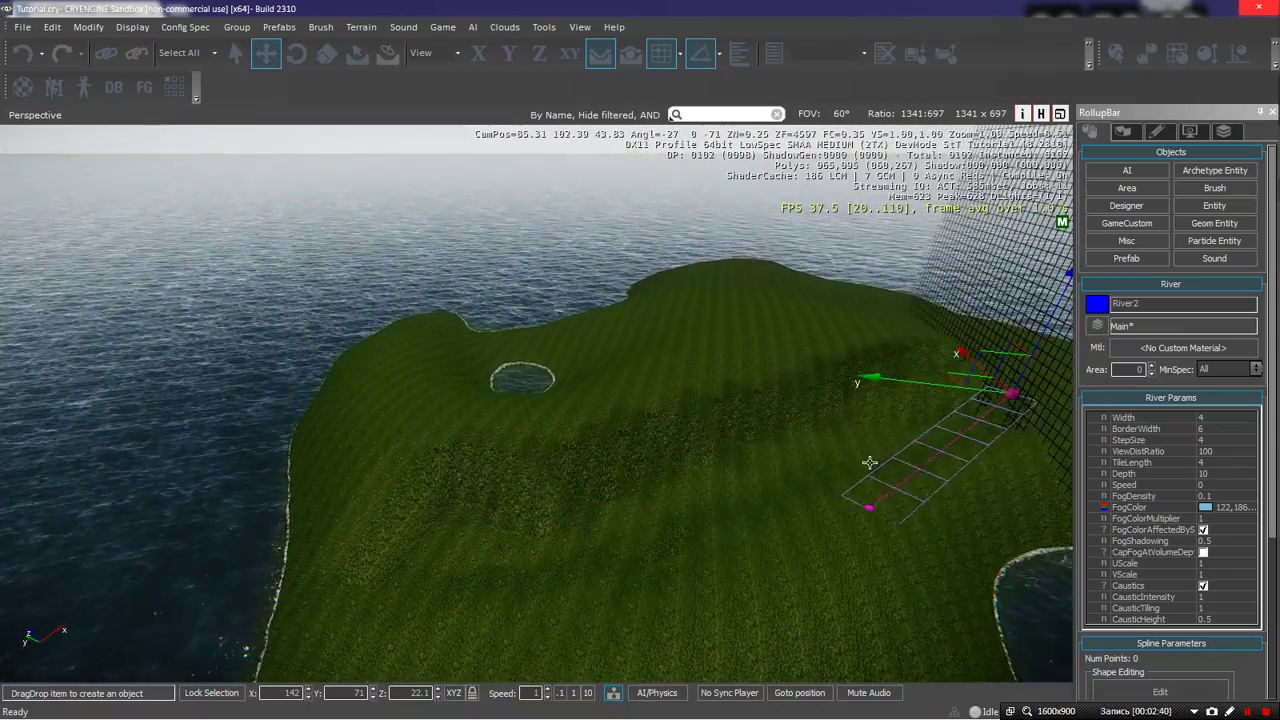
# Place the remaining river points down along the trench to its near end and finish the spline with six points
pyautogui.press('a')
pyautogui.press('w')
pyautogui.moveTo(746, 454); pyautogui.dragTo(850, 455, button='right')
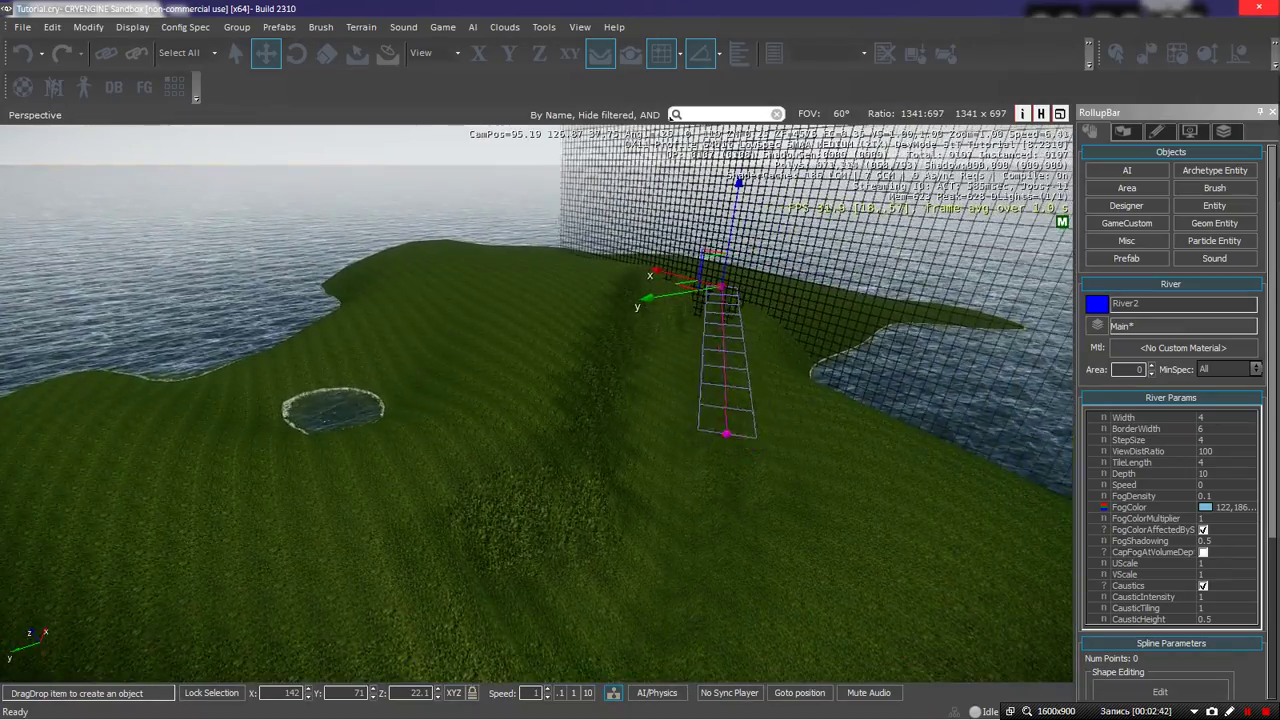
pyautogui.press('w')
pyautogui.moveTo(724, 434)
pyautogui.mouseDown(button='right')
pyautogui.moveTo(740, 330)
pyautogui.moveTo(714, 427)
pyautogui.mouseUp(button='right')
pyautogui.press('s')
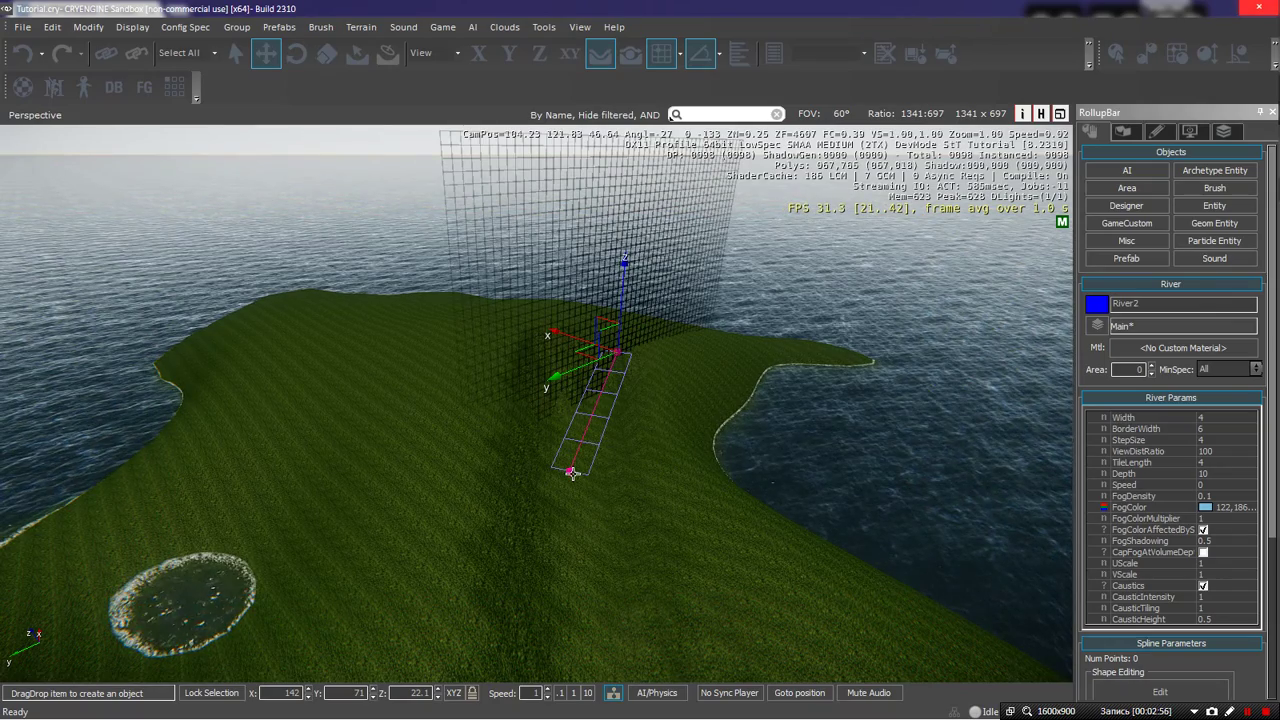
pyautogui.scroll(-4, 606, 657)
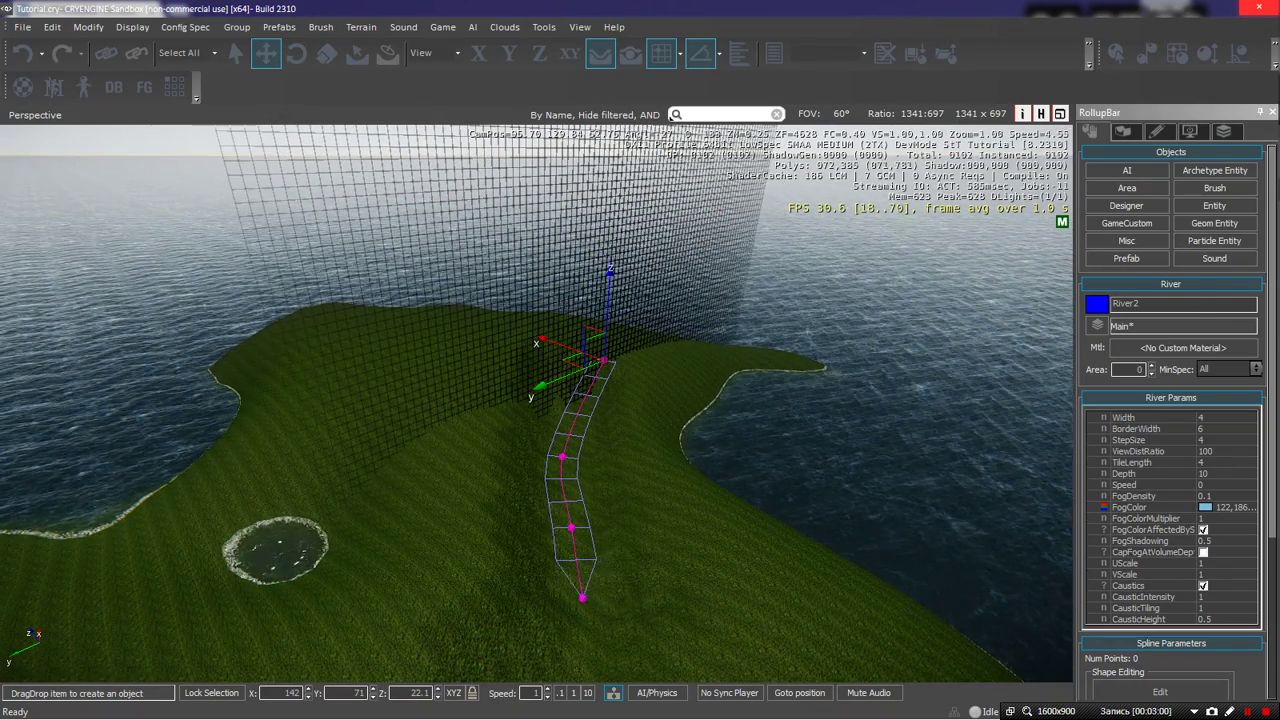
pyautogui.moveTo(582, 597); pyautogui.dragTo(615, 588, button='right')
pyautogui.press('a')
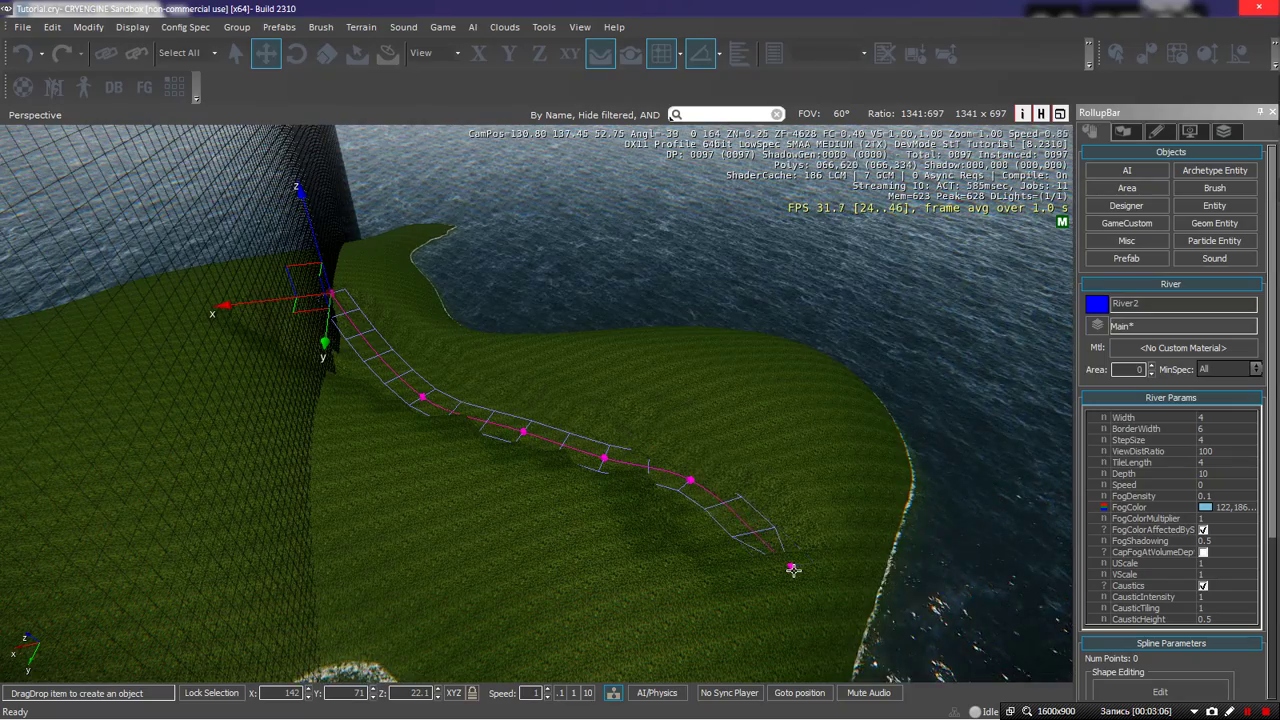
pyautogui.doubleClick(791, 568)
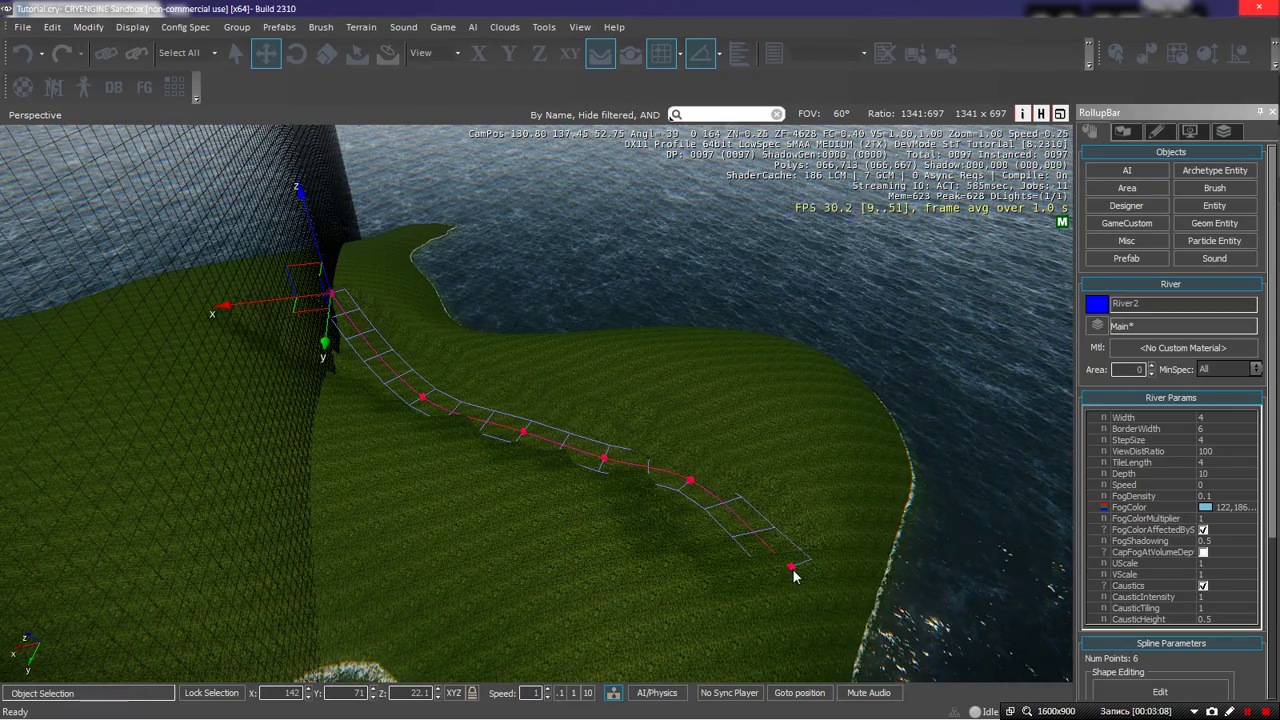
# Inspect the river spline along the trench and enable shape editing of its points
pyautogui.press('w')
pyautogui.moveTo(669, 520); pyautogui.dragTo(960, 442, button='right')
pyautogui.press('s')
pyautogui.press('a')
pyautogui.press('w')
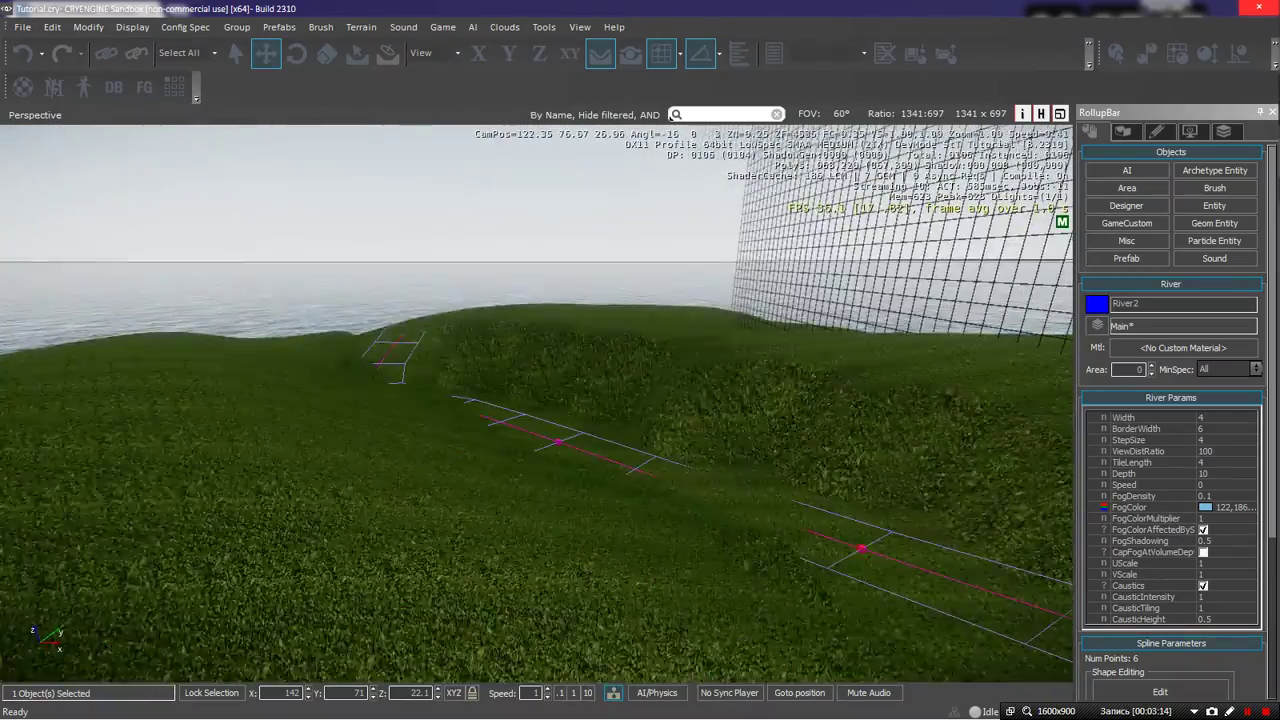
pyautogui.press('a')
pyautogui.moveTo(390, 470); pyautogui.dragTo(583, 471, button='right')
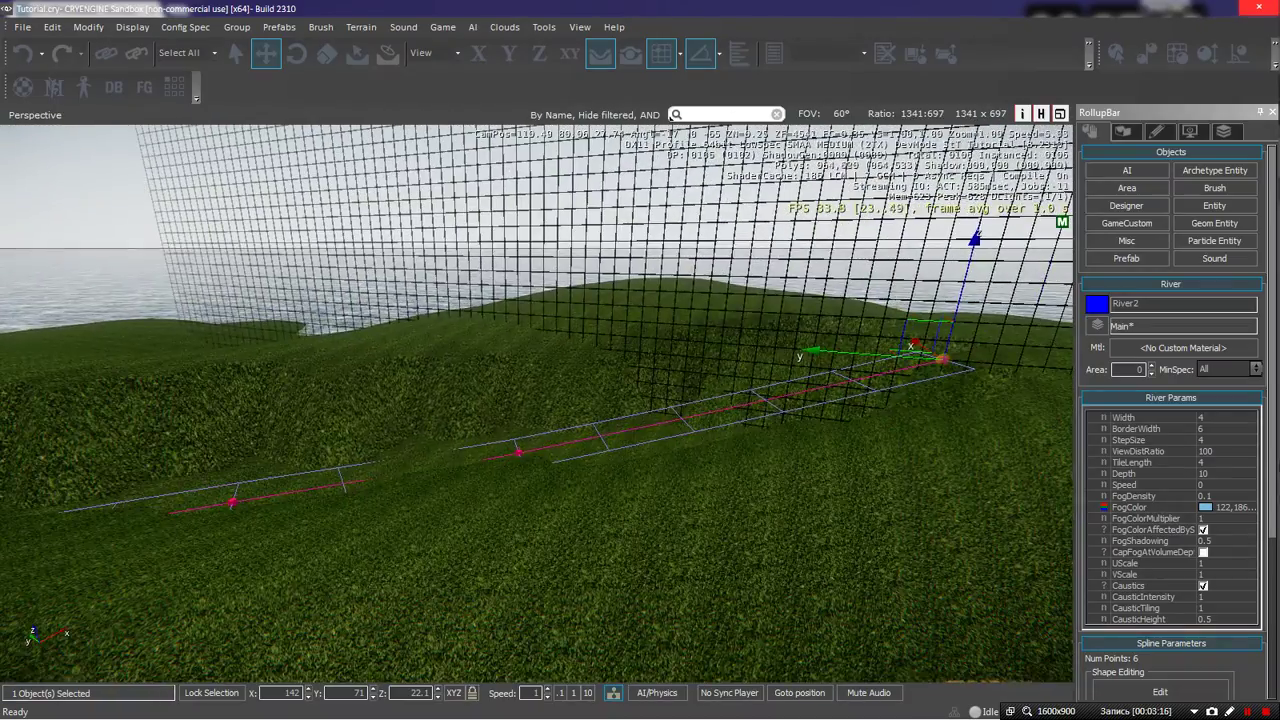
pyautogui.moveTo(1272, 530); pyautogui.dragTo(1272, 560)
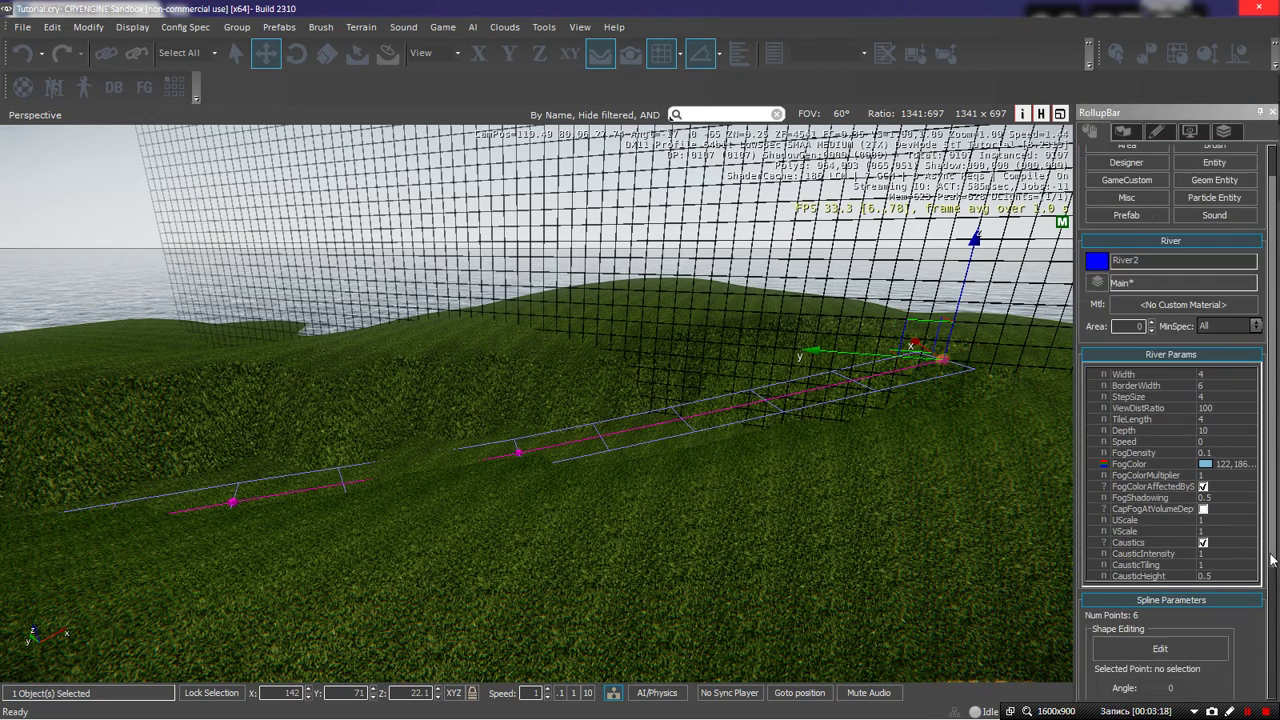
pyautogui.scroll(-5, 1272, 560)
pyautogui.click(1160, 507)
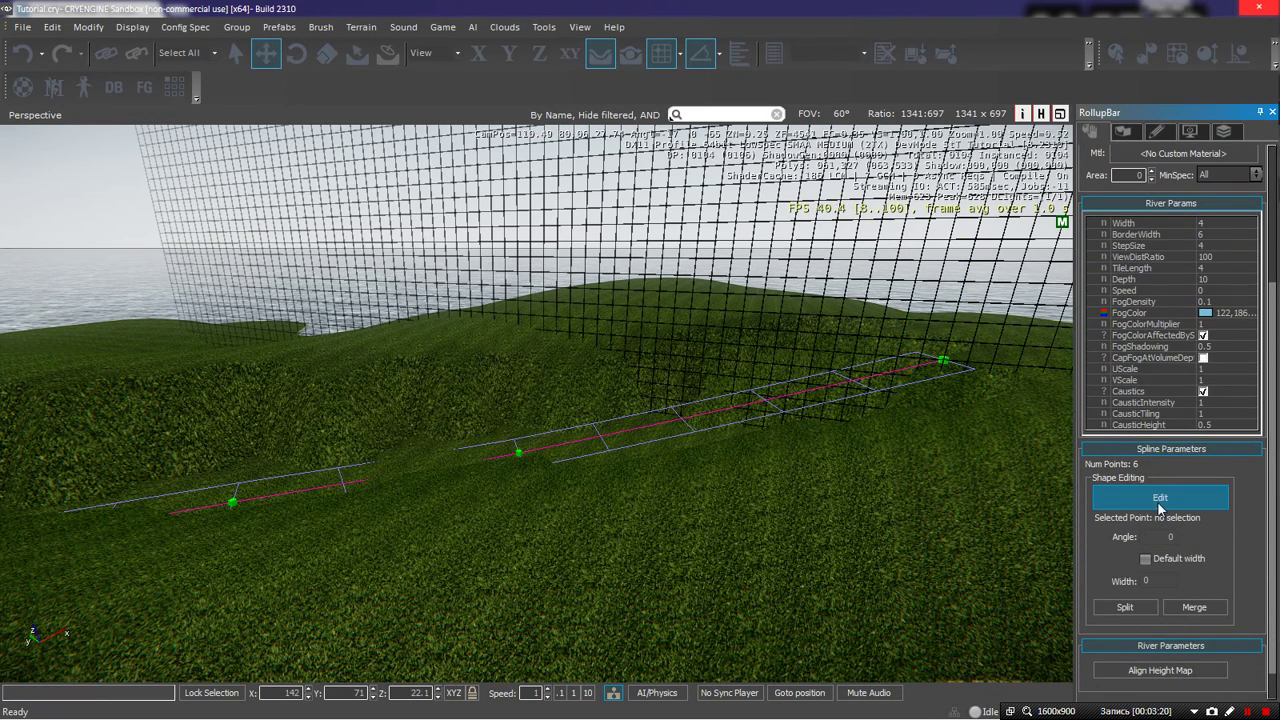
# Insert an extra spline point beside the river's third point and raise the second point to Z 19.1
pyautogui.click(517, 450)
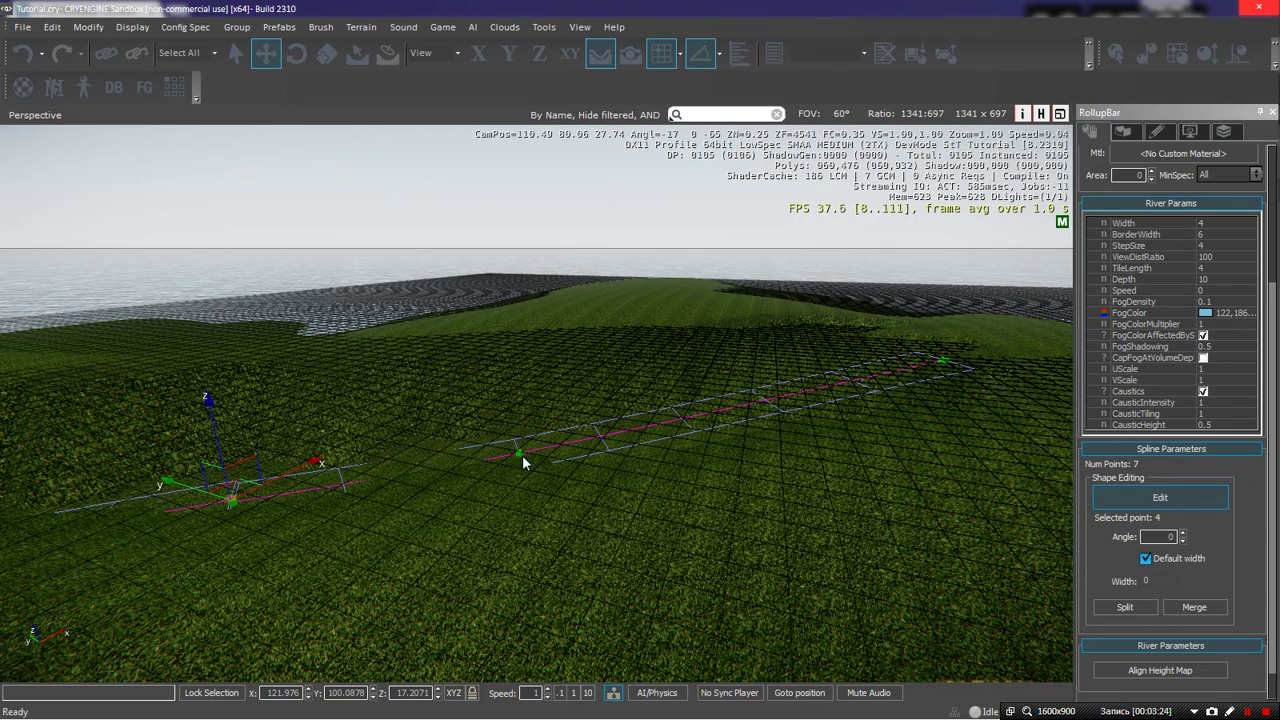
pyautogui.click(519, 451)
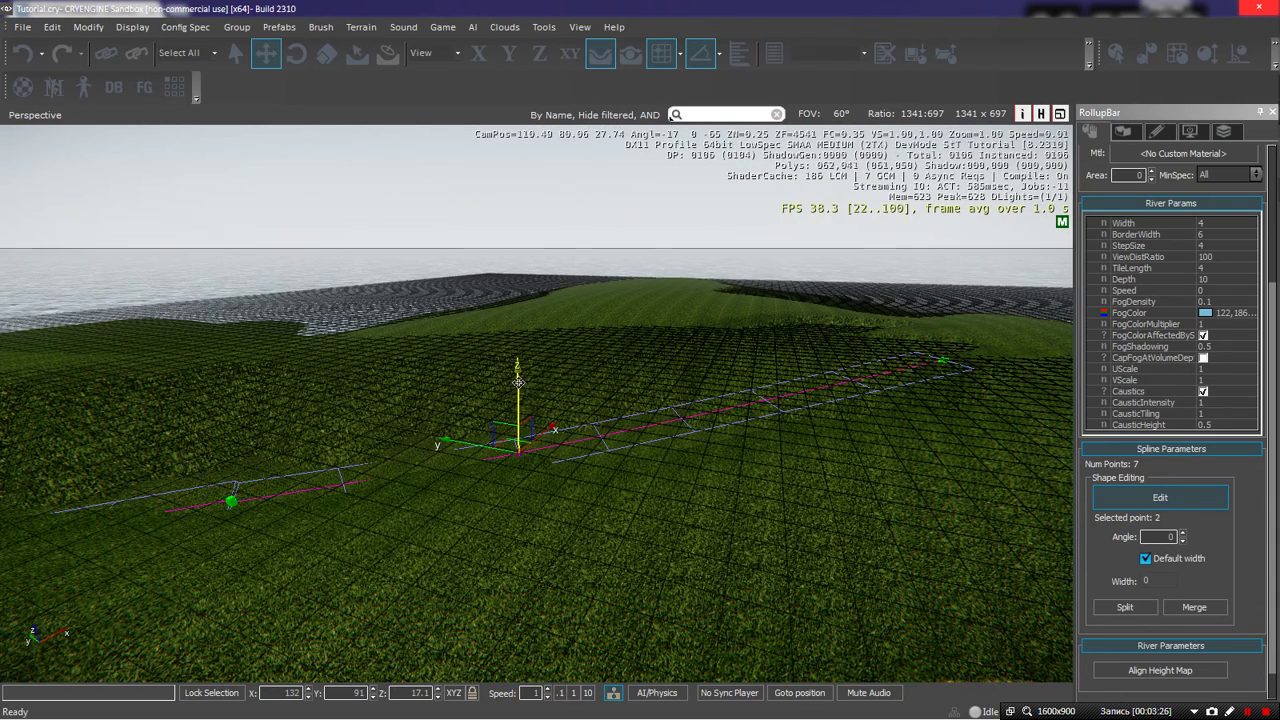
pyautogui.moveTo(518, 375); pyautogui.dragTo(522, 341)
pyautogui.moveTo(522, 341); pyautogui.dragTo(572, 310, button='right')
pyautogui.press('w')
pyautogui.press('s')
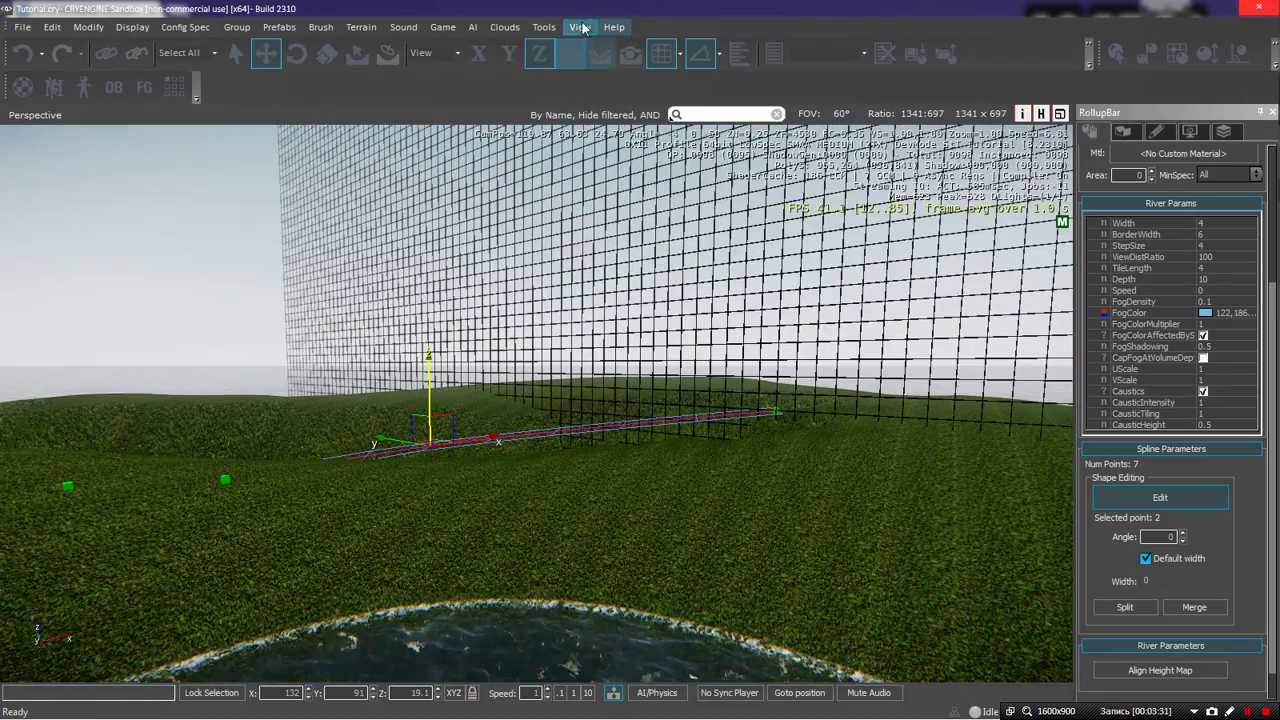
pyautogui.click(580, 27)
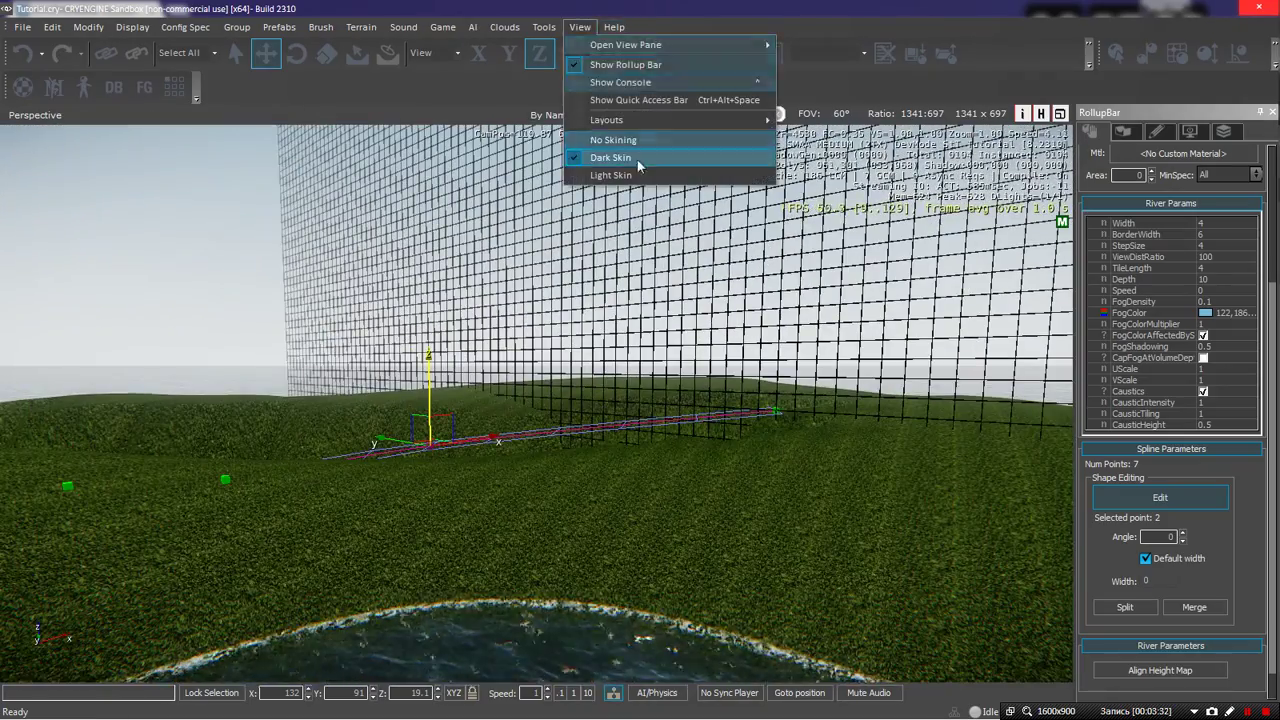
pyautogui.moveTo(634, 49)
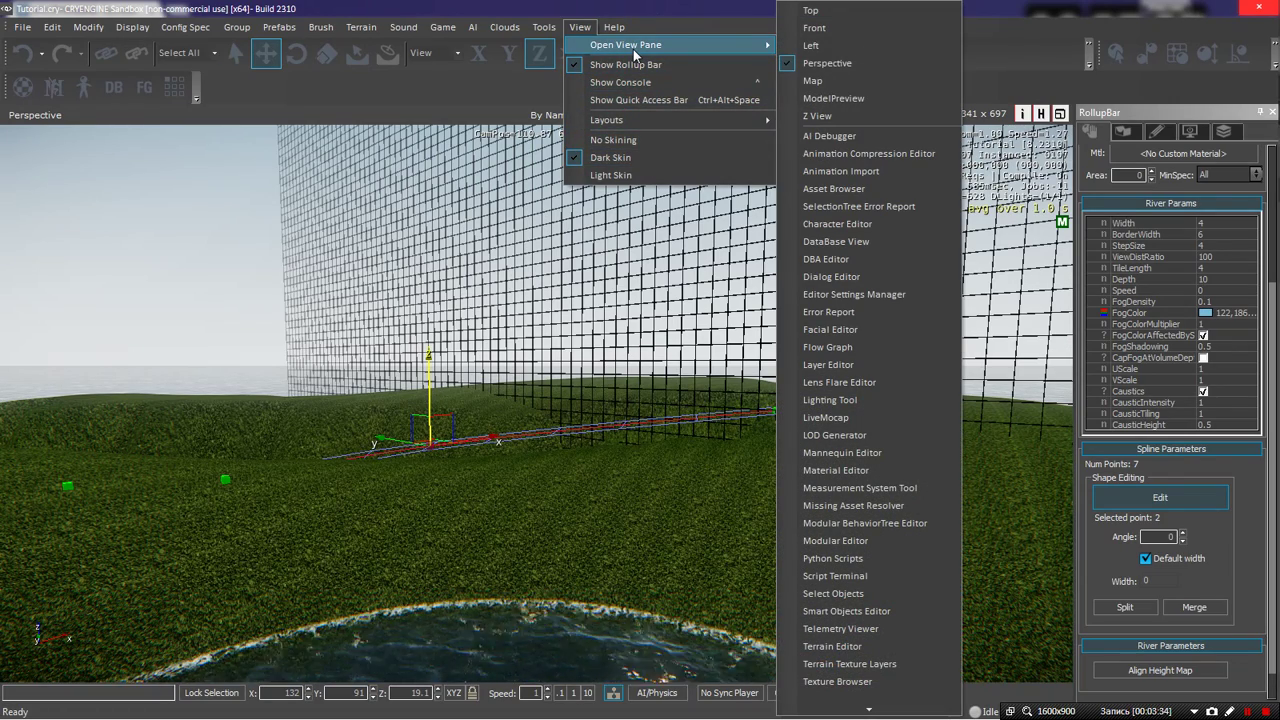
pyautogui.click(811, 45)
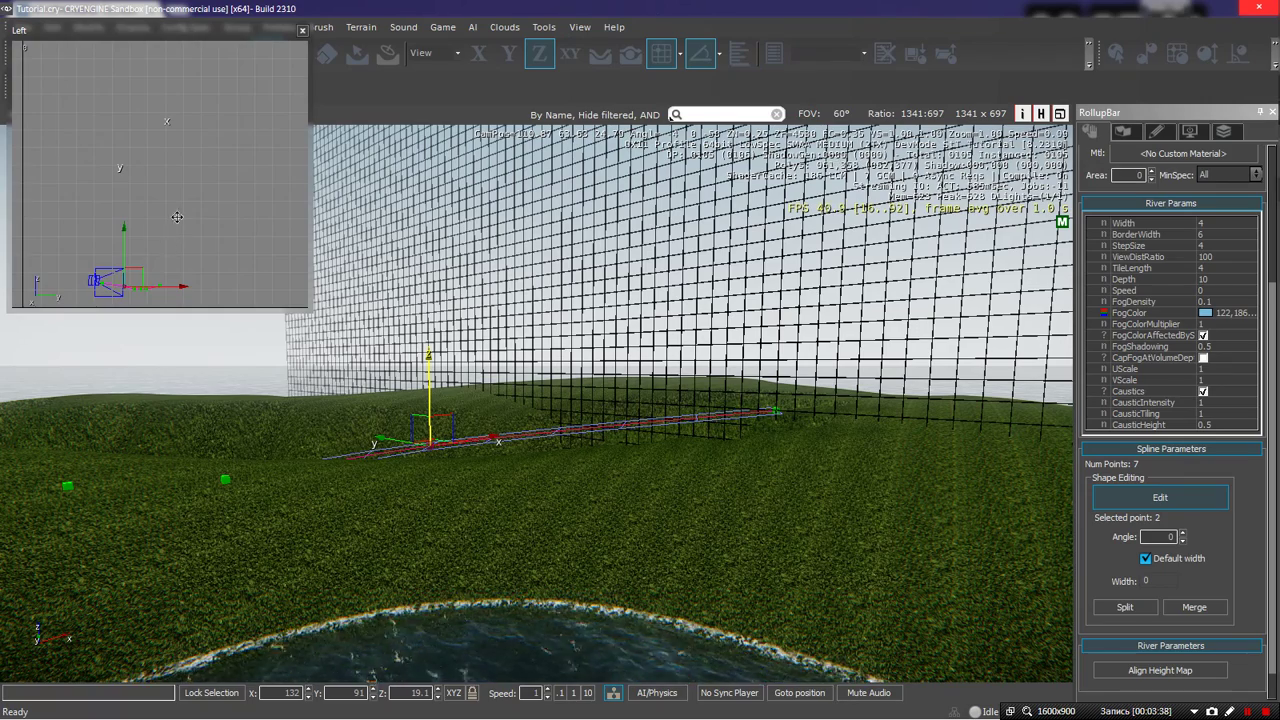
pyautogui.moveTo(168, 242); pyautogui.dragTo(213, 186, button='middle')
pyautogui.scroll(5, 209, 198)
pyautogui.scroll(-6, 196, 222)
pyautogui.scroll(4, 196, 222)
pyautogui.scroll(3, 203, 188)
pyautogui.moveTo(54, 246); pyautogui.dragTo(172, 195, button='middle')
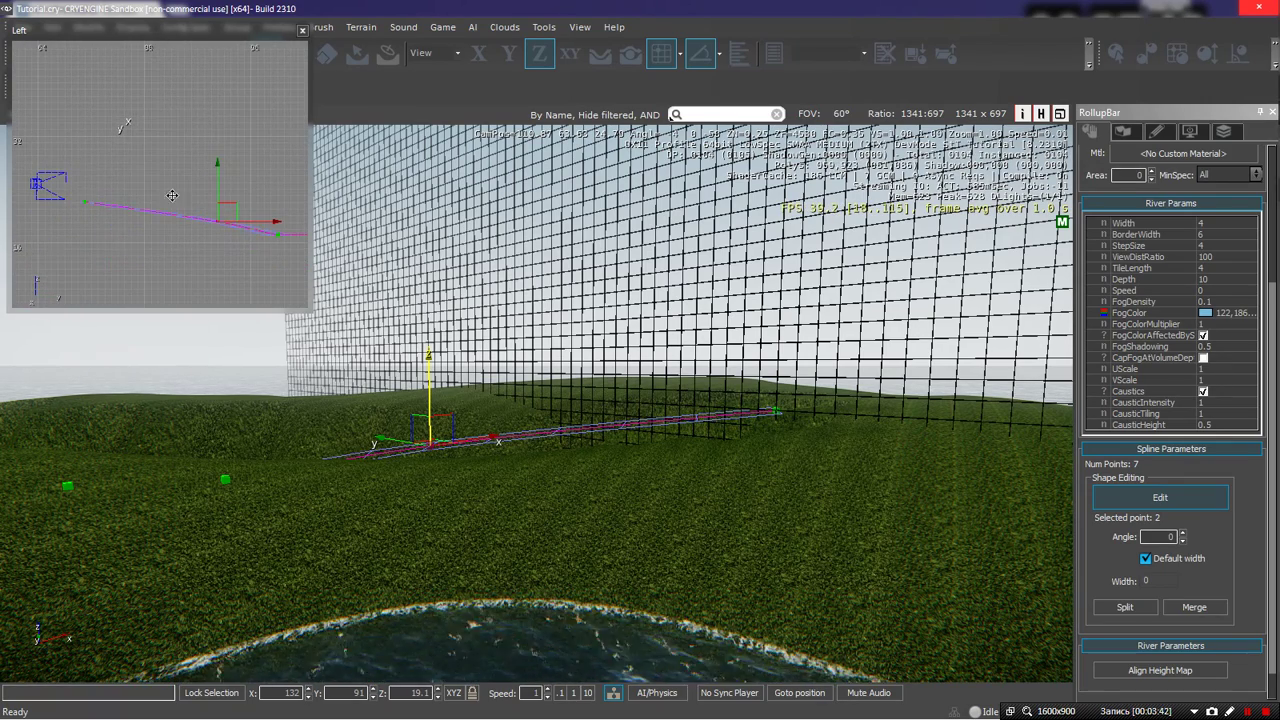
pyautogui.click(84, 207)
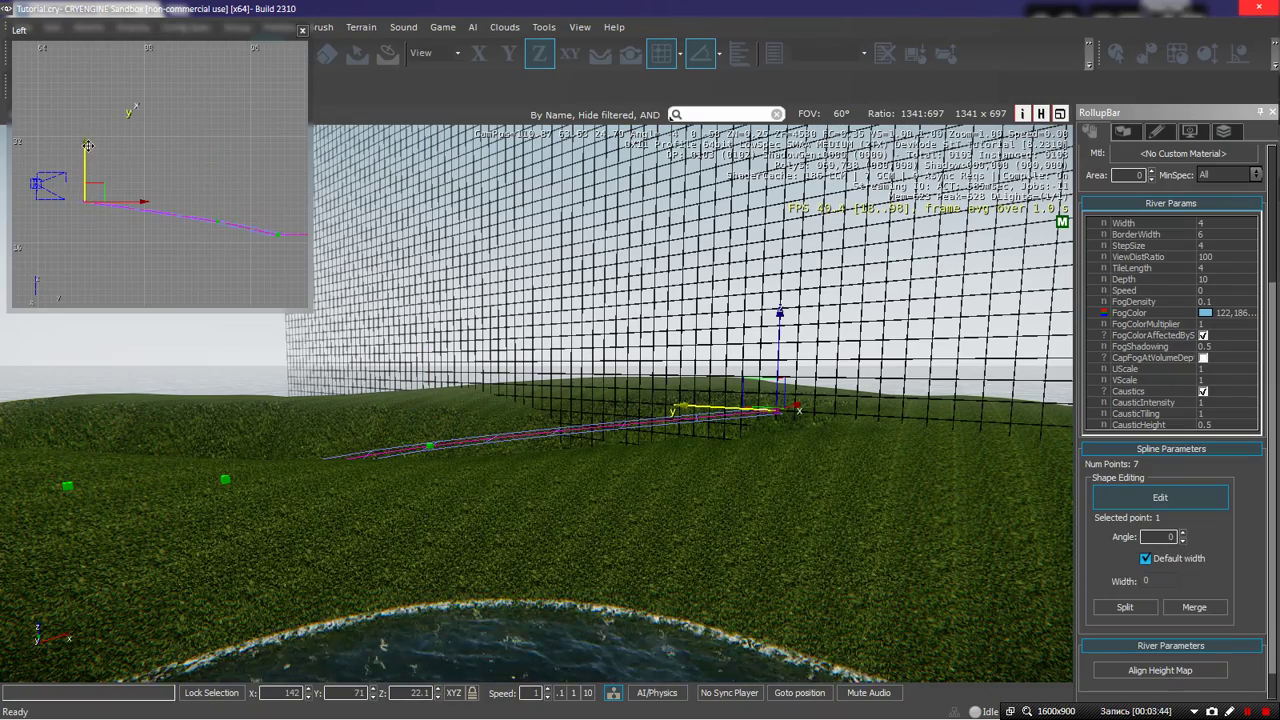
pyautogui.press('w')
pyautogui.moveTo(780, 345); pyautogui.dragTo(781, 410, button='right')
pyautogui.press('s')
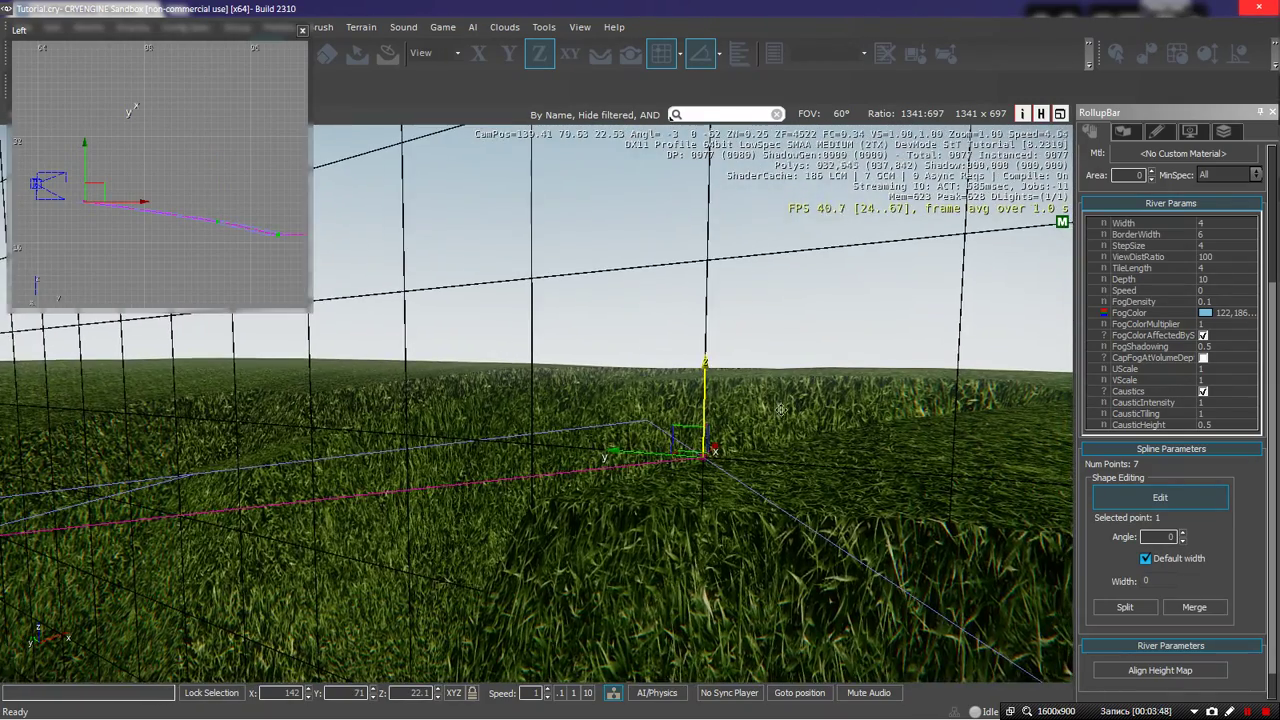
pyautogui.click(705, 371)
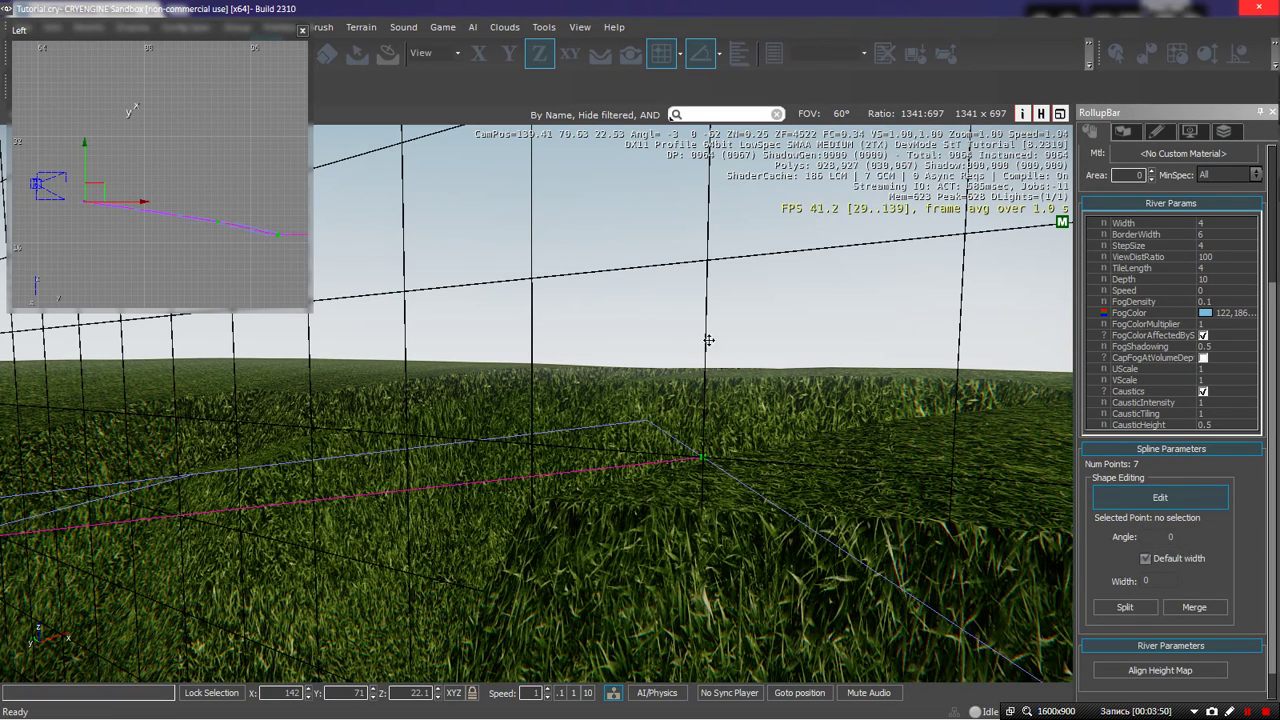
pyautogui.click(304, 31)
# Try lowering the river's first point to Z 21.1, and return it to Z 22.1
pyautogui.moveTo(712, 405); pyautogui.dragTo(709, 428, button='right')
pyautogui.click(711, 432)
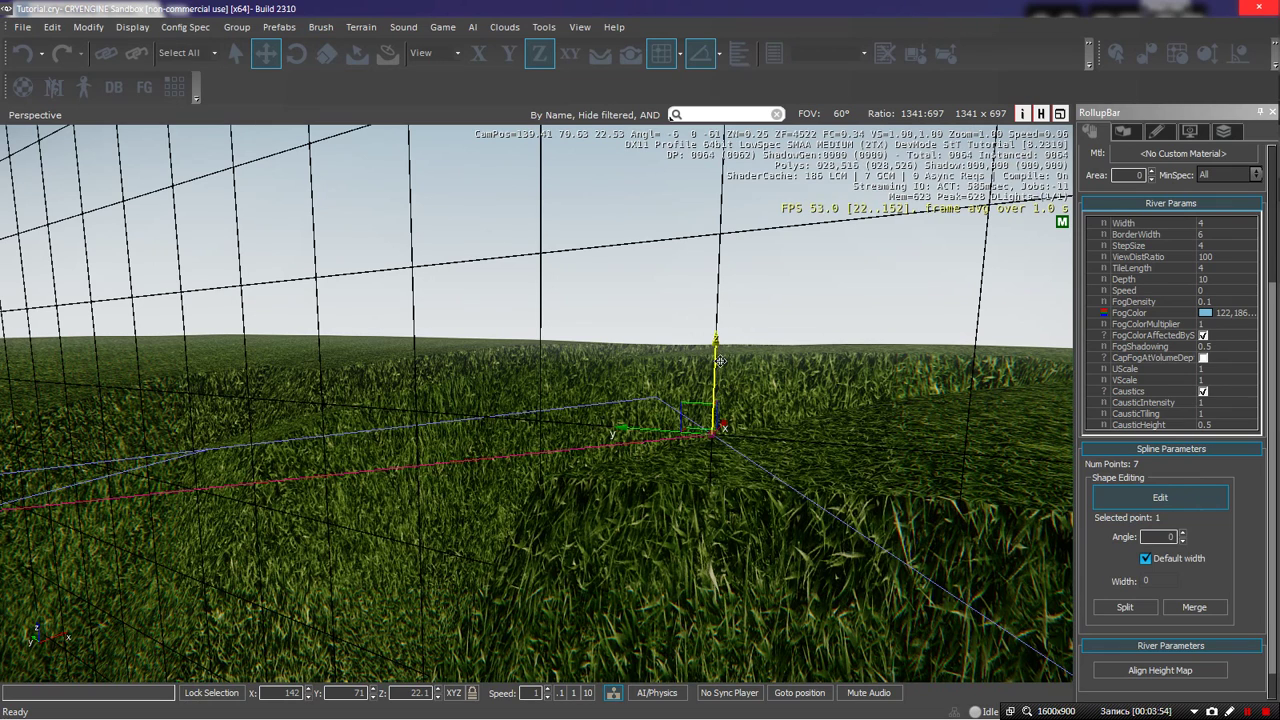
pyautogui.click(718, 346)
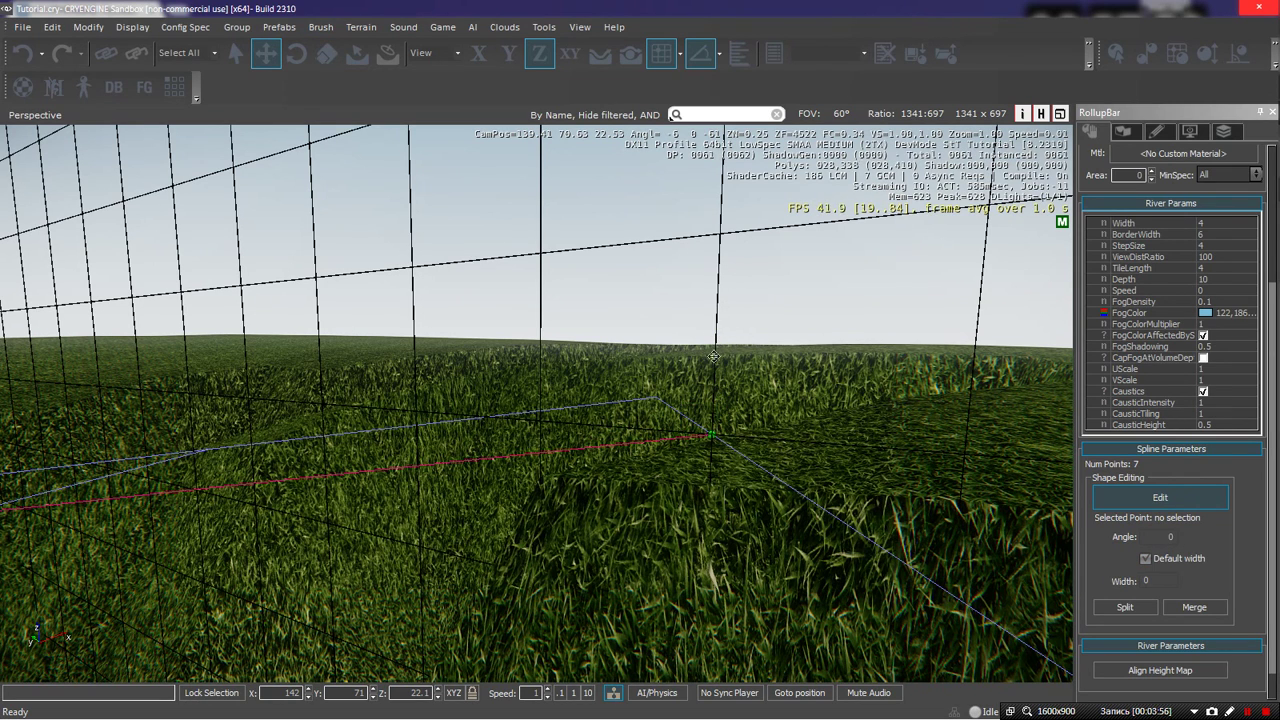
pyautogui.click(713, 433)
pyautogui.moveTo(716, 379); pyautogui.dragTo(720, 406)
pyautogui.moveTo(718, 488); pyautogui.dragTo(716, 597)
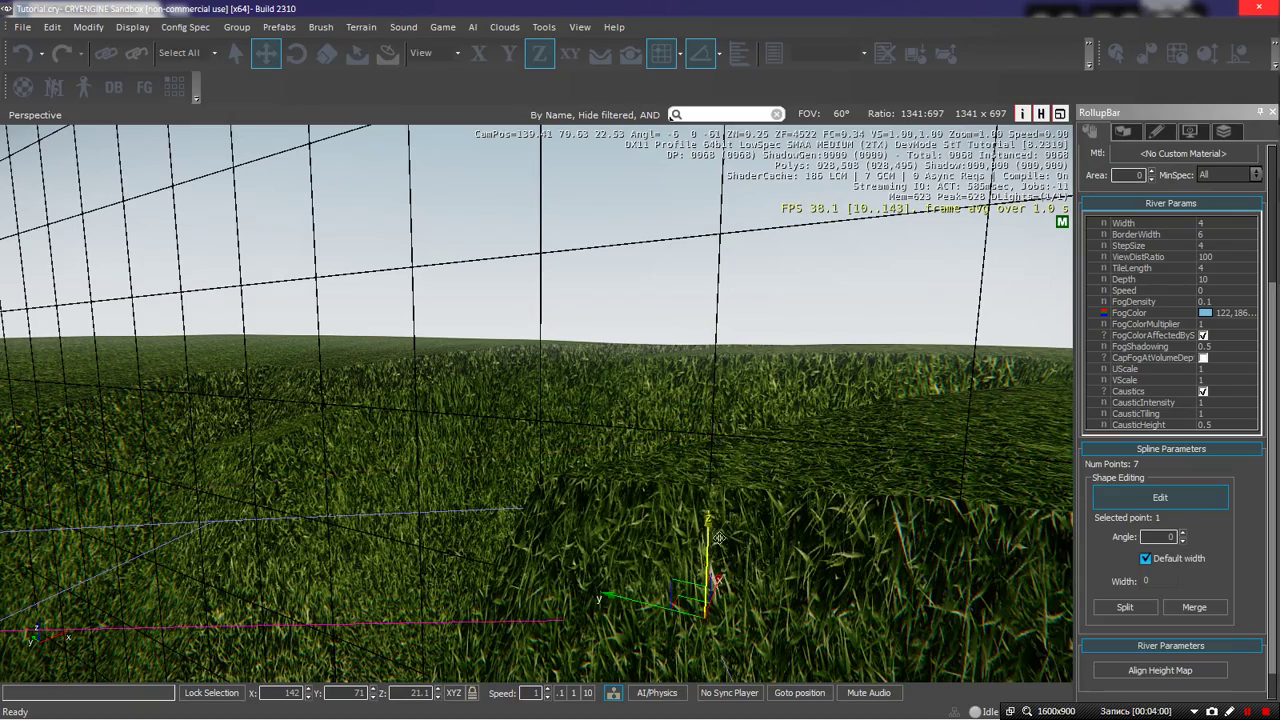
pyautogui.moveTo(718, 538); pyautogui.dragTo(722, 502)
# Raise the river's sixth point, near the lower end of the trench, to Z 19.1
pyautogui.moveTo(722, 502); pyautogui.dragTo(899, 517, button='right')
pyautogui.press('w')
pyautogui.press('s')
pyautogui.press('w')
pyautogui.press('s')
pyautogui.press('a')
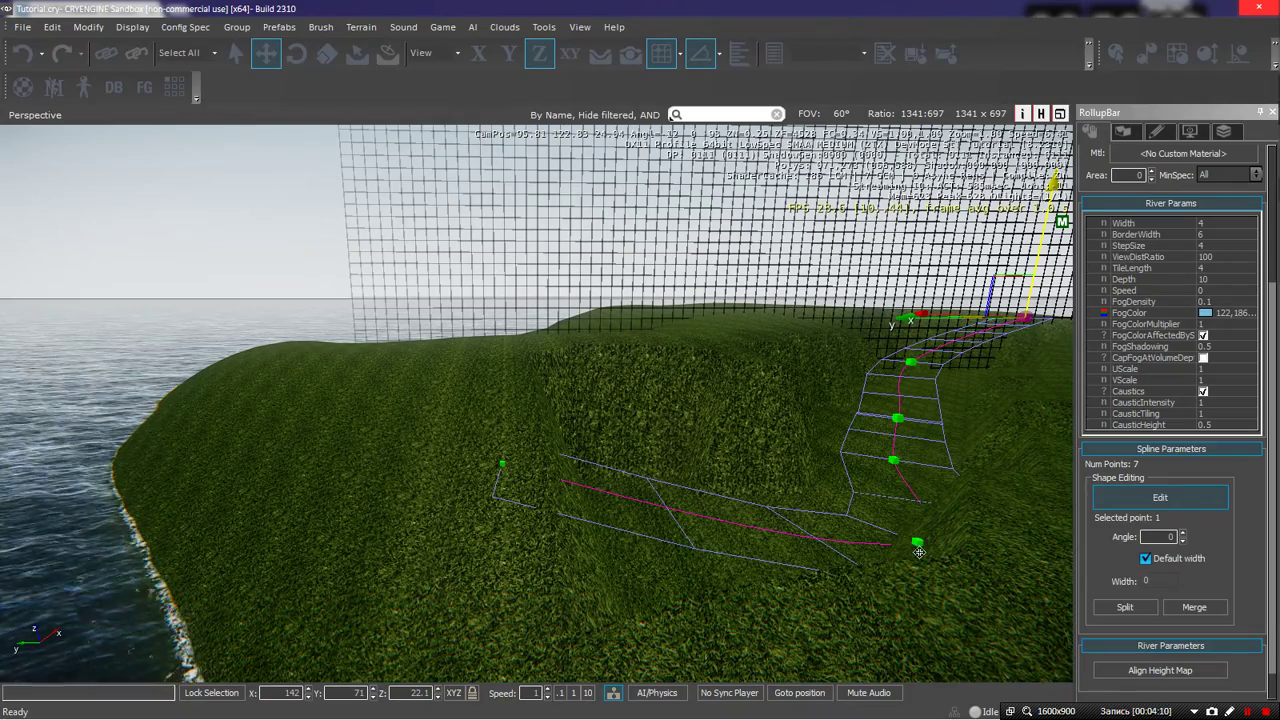
pyautogui.click(918, 545)
pyautogui.moveTo(937, 432); pyautogui.dragTo(974, 391)
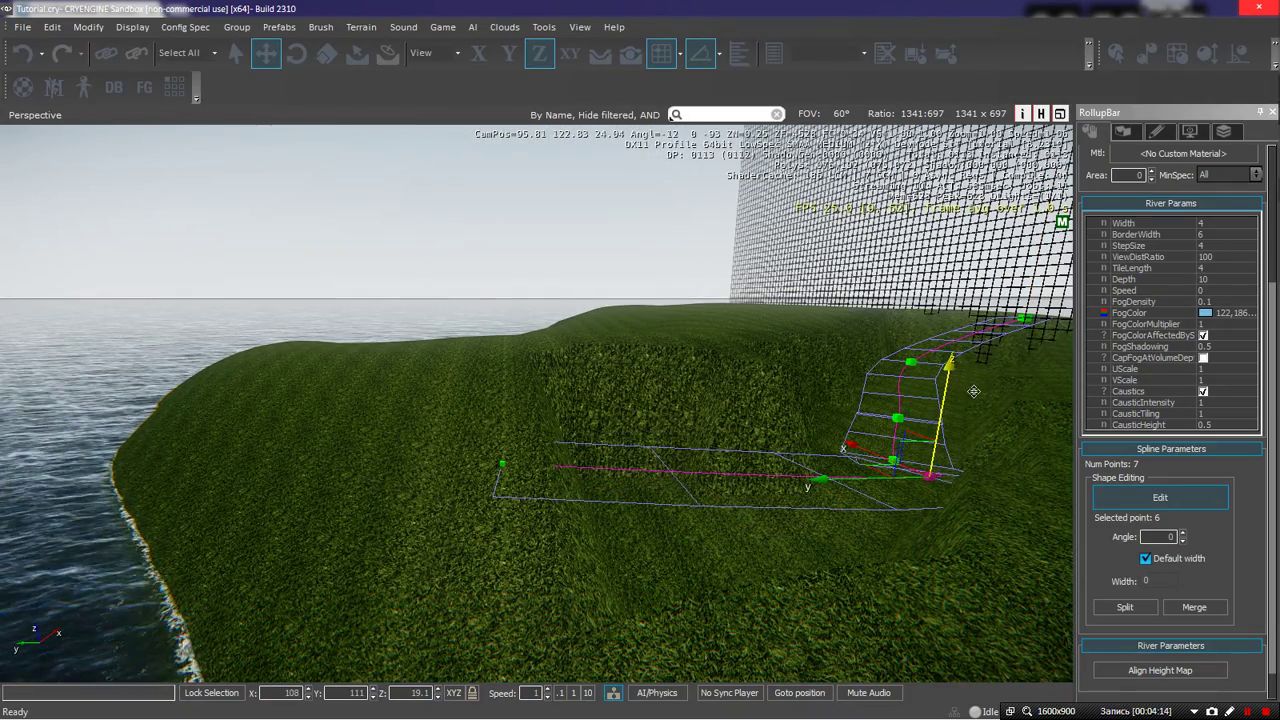
# Raise the river's fifth point vertically to Z 19.1
pyautogui.press('d')
pyautogui.moveTo(800, 490); pyautogui.dragTo(684, 511, button='right')
pyautogui.press('w')
pyautogui.press('w')
pyautogui.press('s')
pyautogui.click(648, 471)
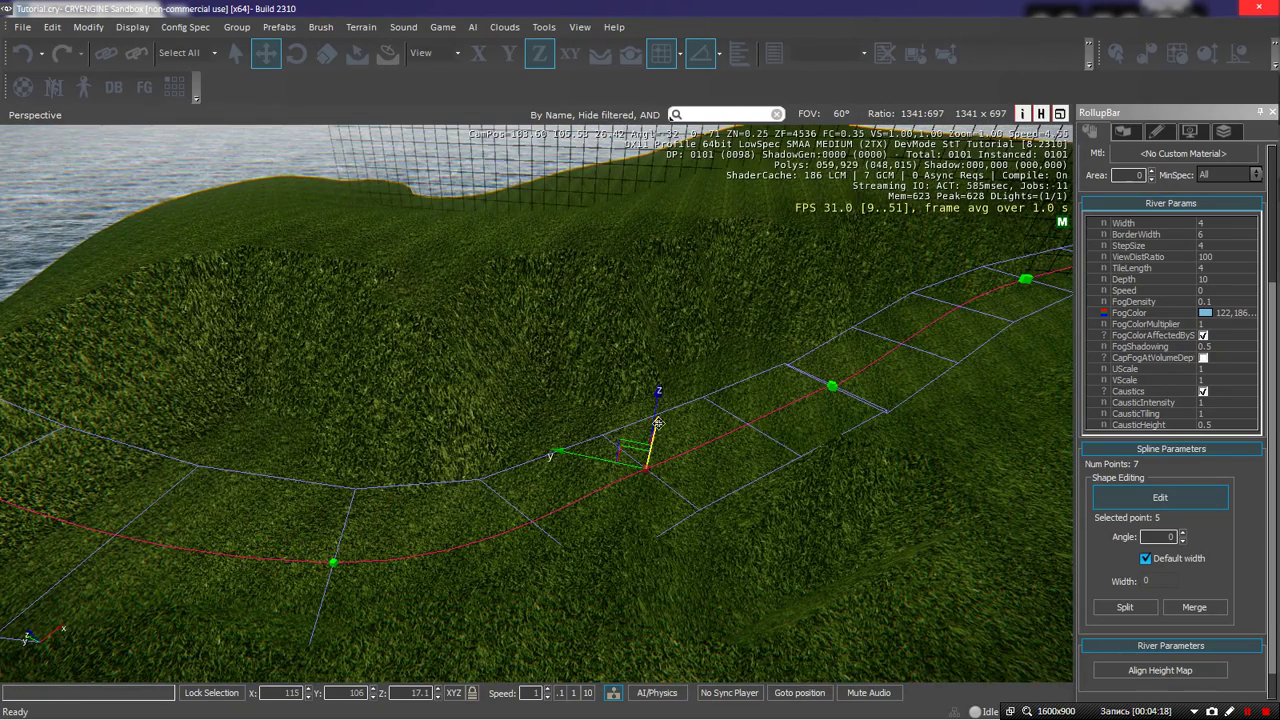
pyautogui.moveTo(661, 388); pyautogui.dragTo(697, 303)
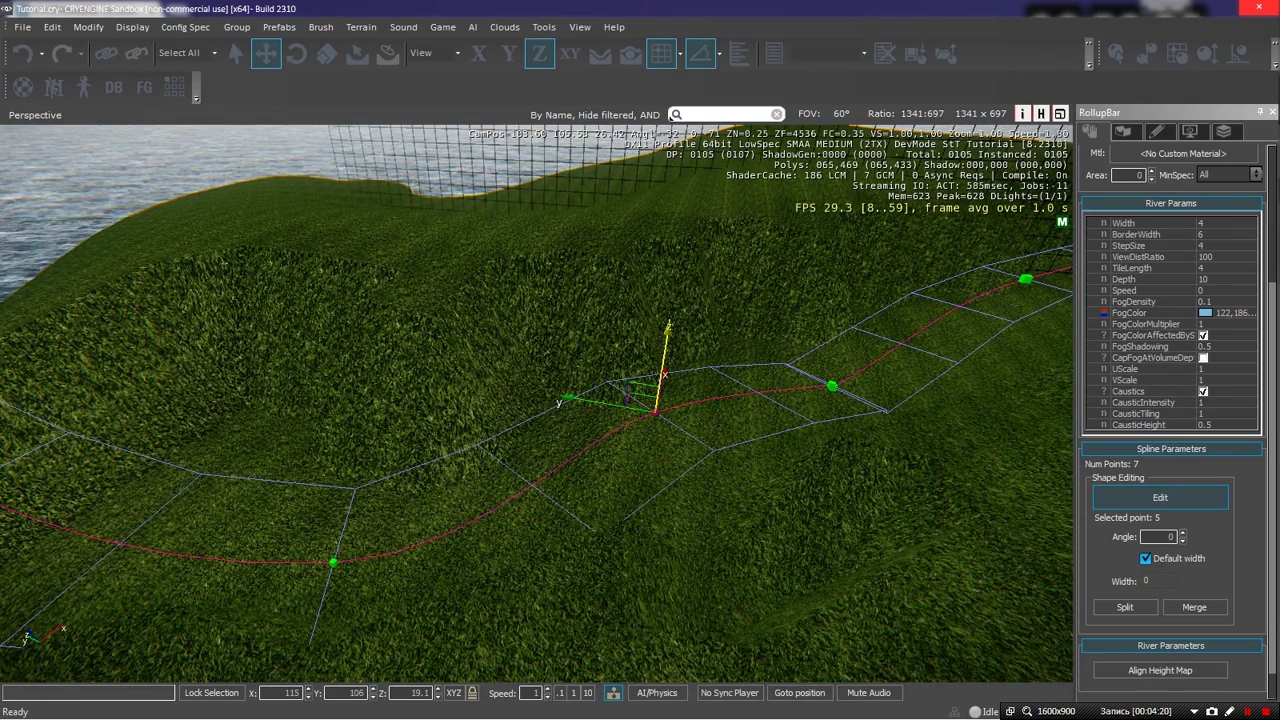
# Raise the river's fourth point vertically to Z 19.2071
pyautogui.press('s')
pyautogui.moveTo(697, 303)
pyautogui.mouseDown(button='right')
pyautogui.moveTo(706, 330)
pyautogui.moveTo(690, 285)
pyautogui.mouseUp(button='right')
pyautogui.press('w')
pyautogui.press('w')
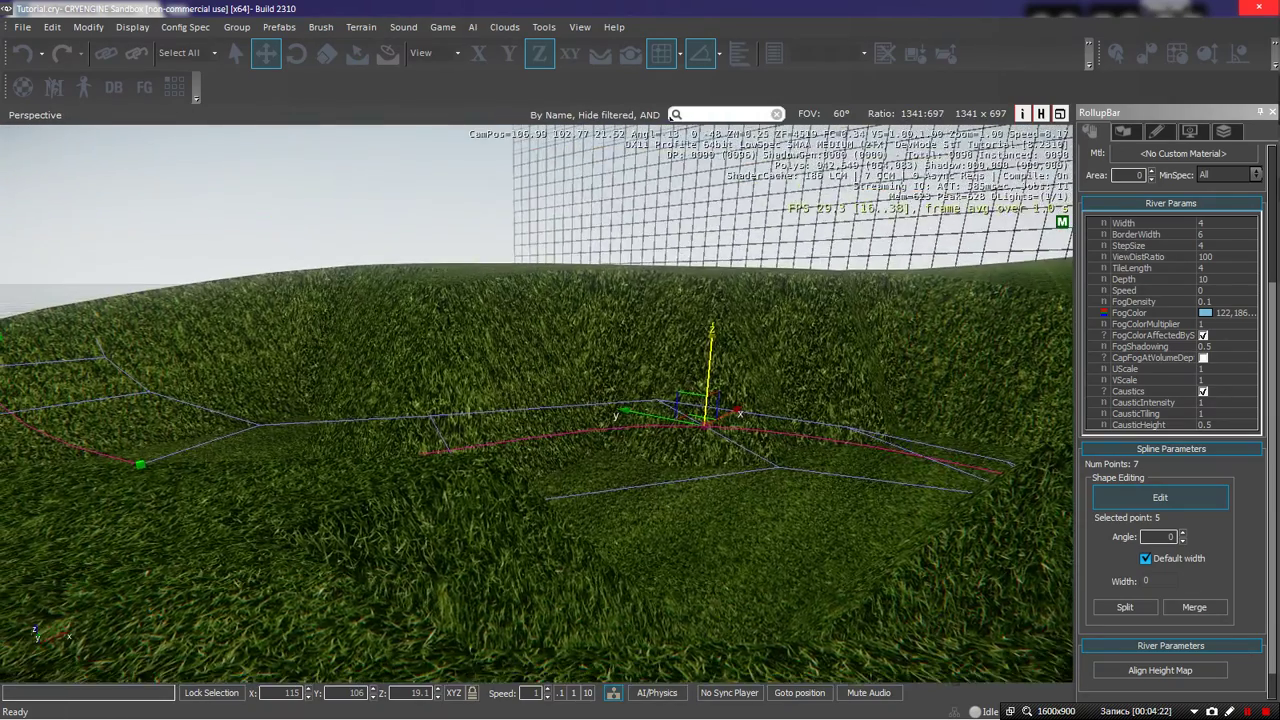
pyautogui.press('d')
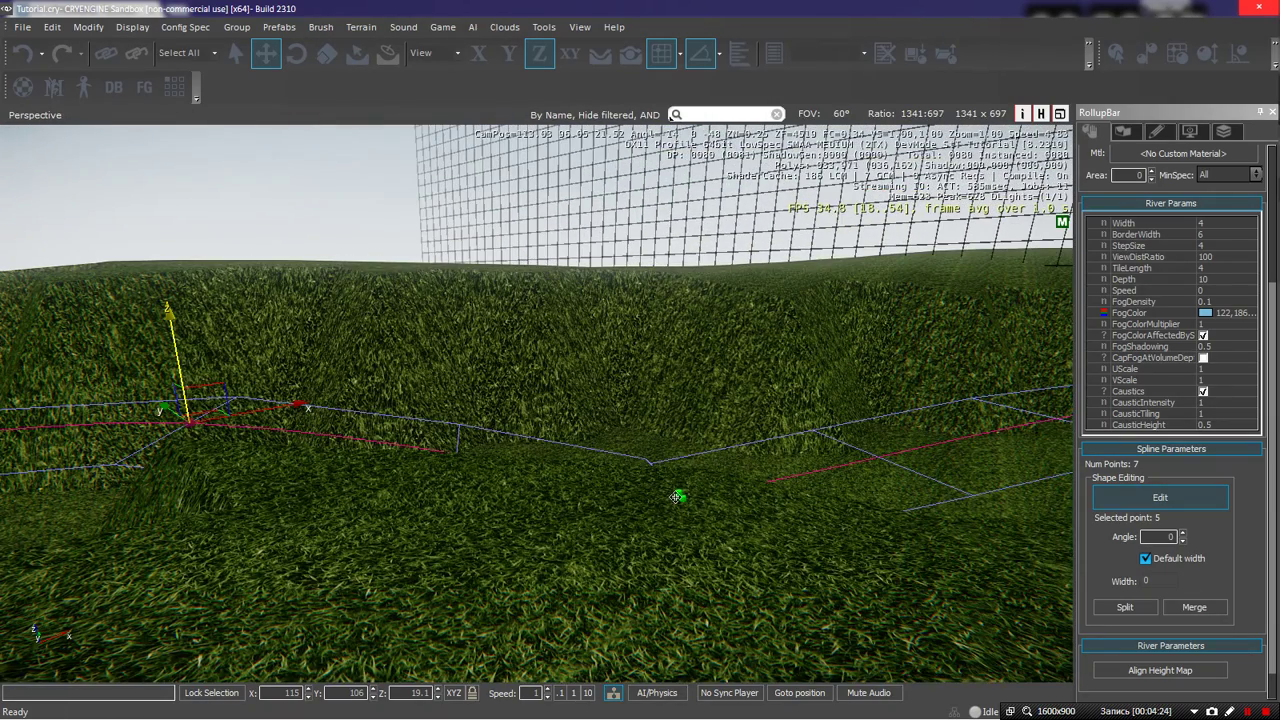
pyautogui.click(677, 497)
pyautogui.moveTo(689, 391); pyautogui.dragTo(714, 330)
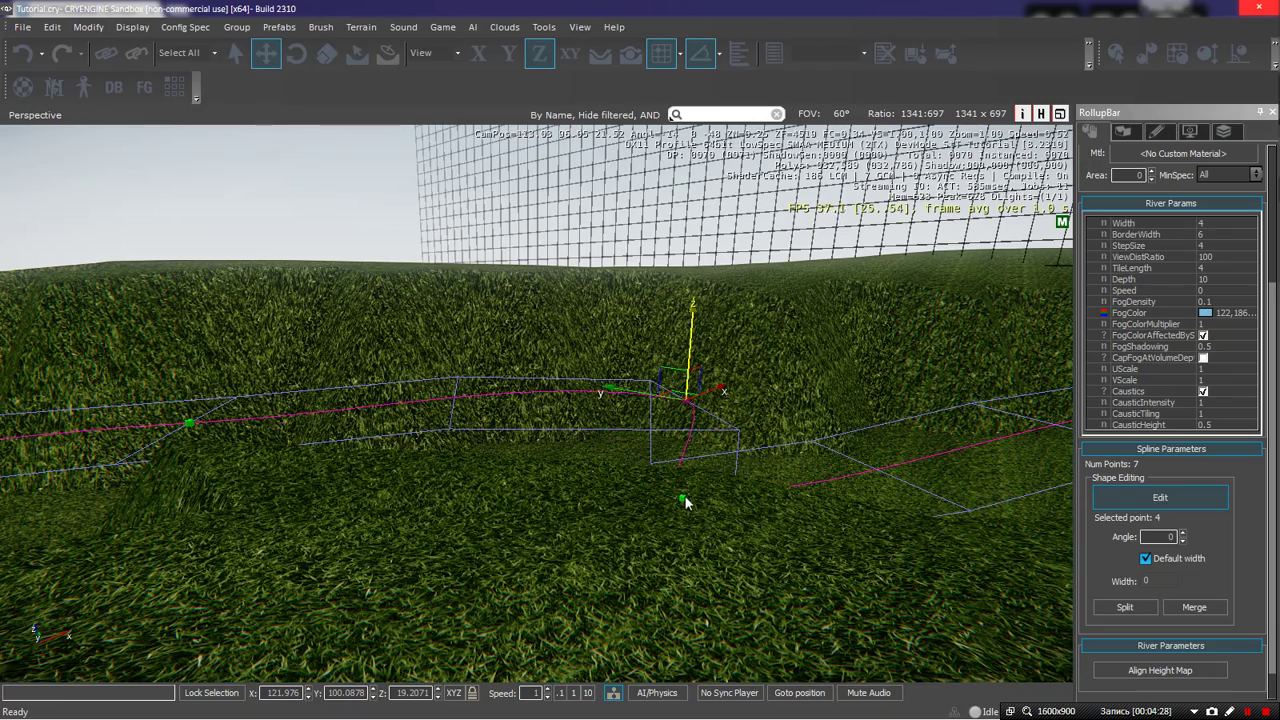
# Raise the river's third point to Z 19.1, in line with the neighbouring points
pyautogui.press('d')
pyautogui.moveTo(302, 384); pyautogui.dragTo(302, 384, button='right')
pyautogui.moveTo(228, 373); pyautogui.dragTo(262, 288)
pyautogui.press('a')
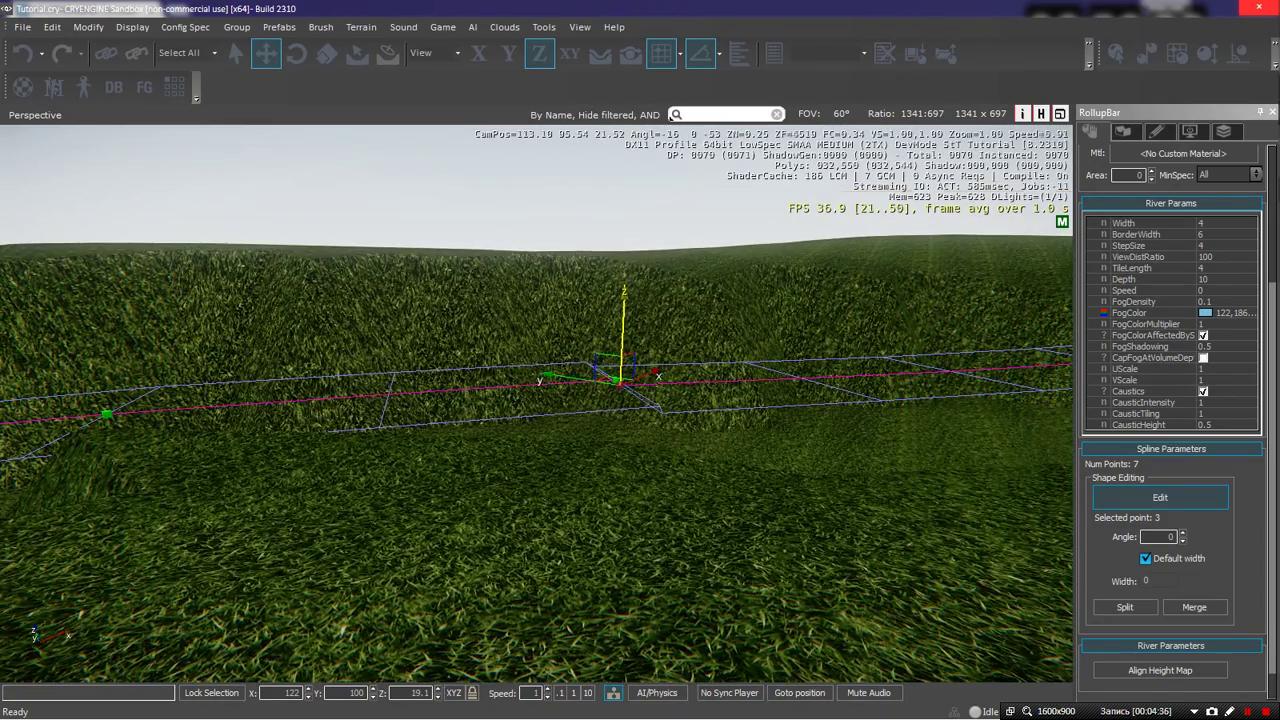
# Check the raised spline points along the trench and finish editing the river's shape
pyautogui.press('w')
pyautogui.press('d')
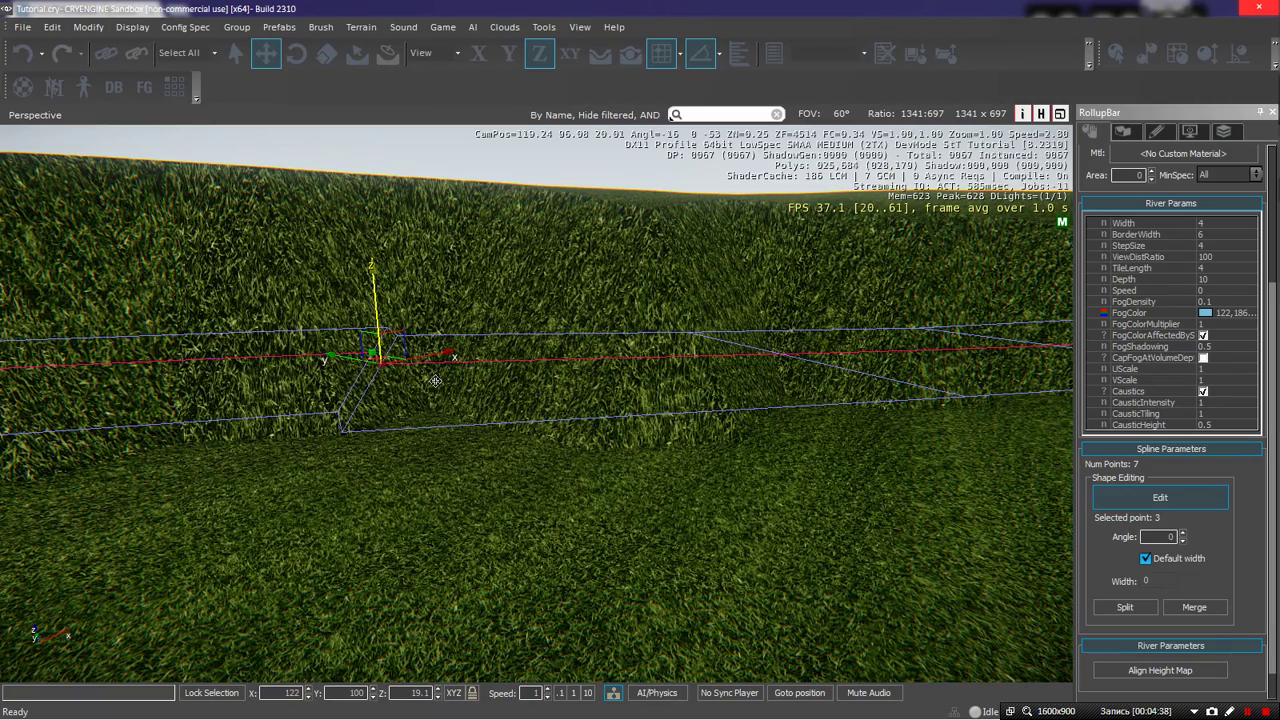
pyautogui.press('s')
pyautogui.press('d')
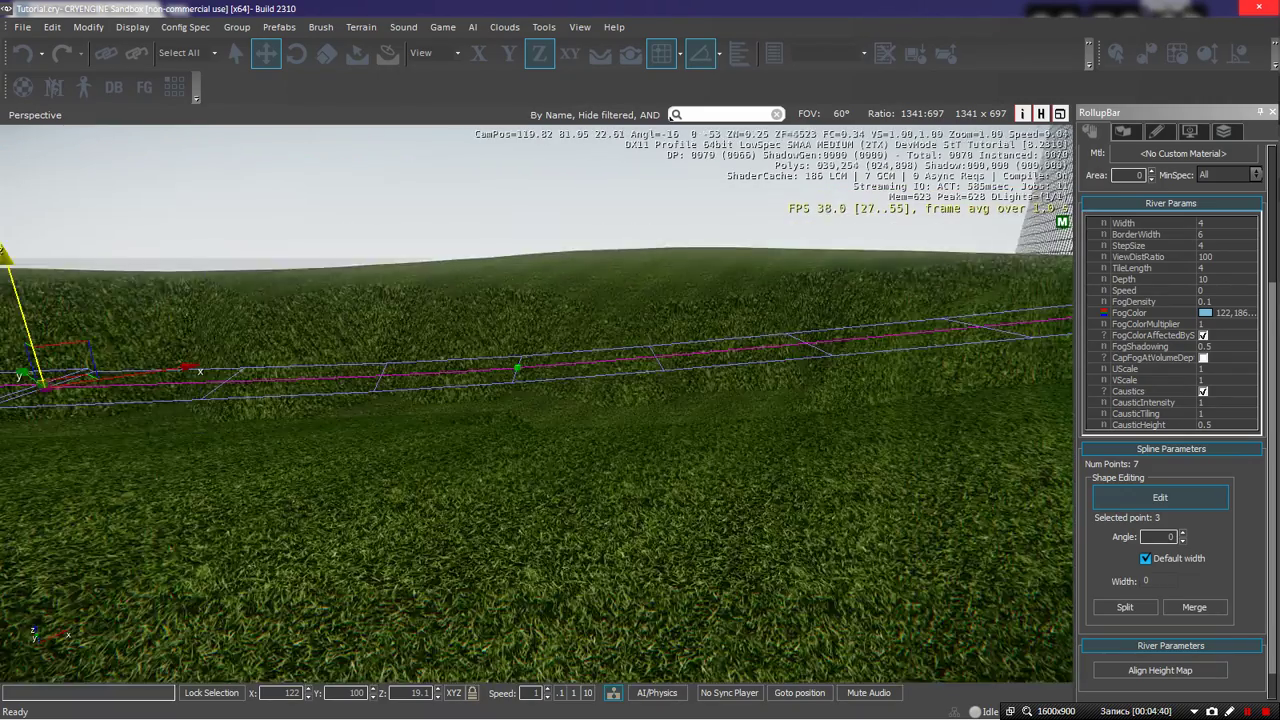
pyautogui.press('a')
pyautogui.press('a')
pyautogui.press('s')
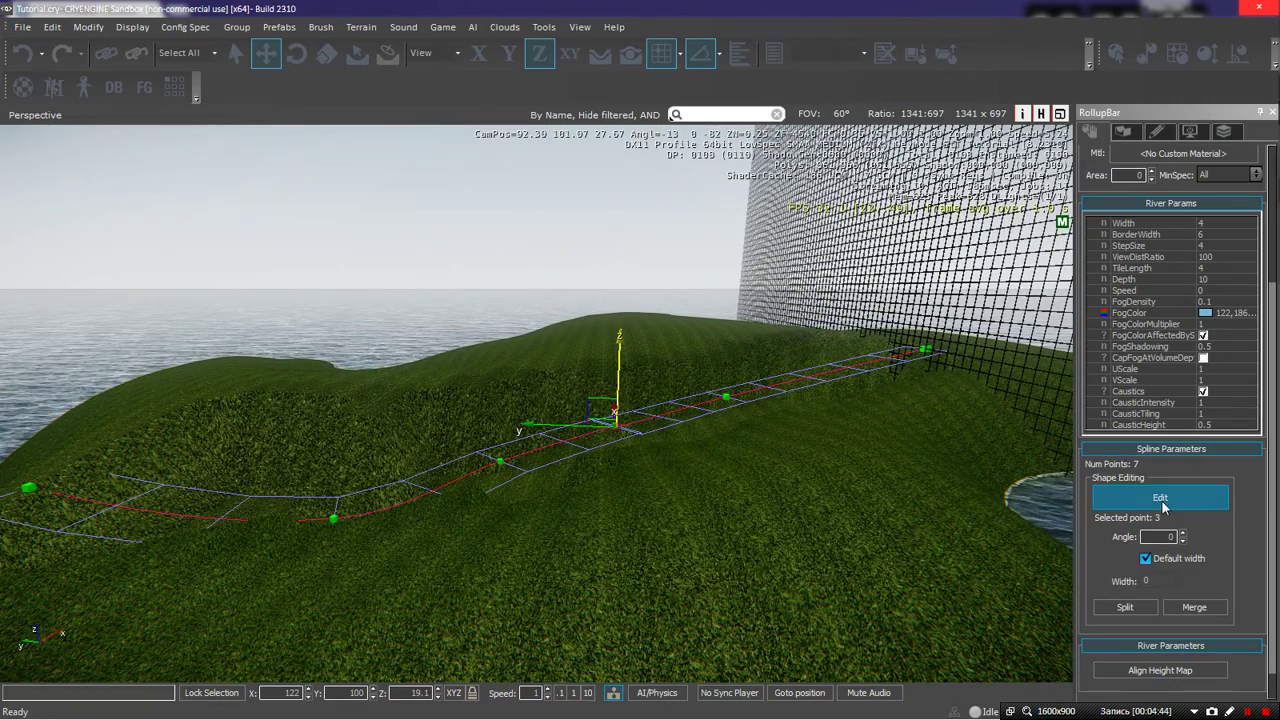
pyautogui.click(1162, 501)
# Assign the material materials/water/watervolumes/water_forest_a to the river and close the Material Editor
pyautogui.moveTo(1275, 377); pyautogui.dragTo(1275, 276)
pyautogui.click(1200, 297)
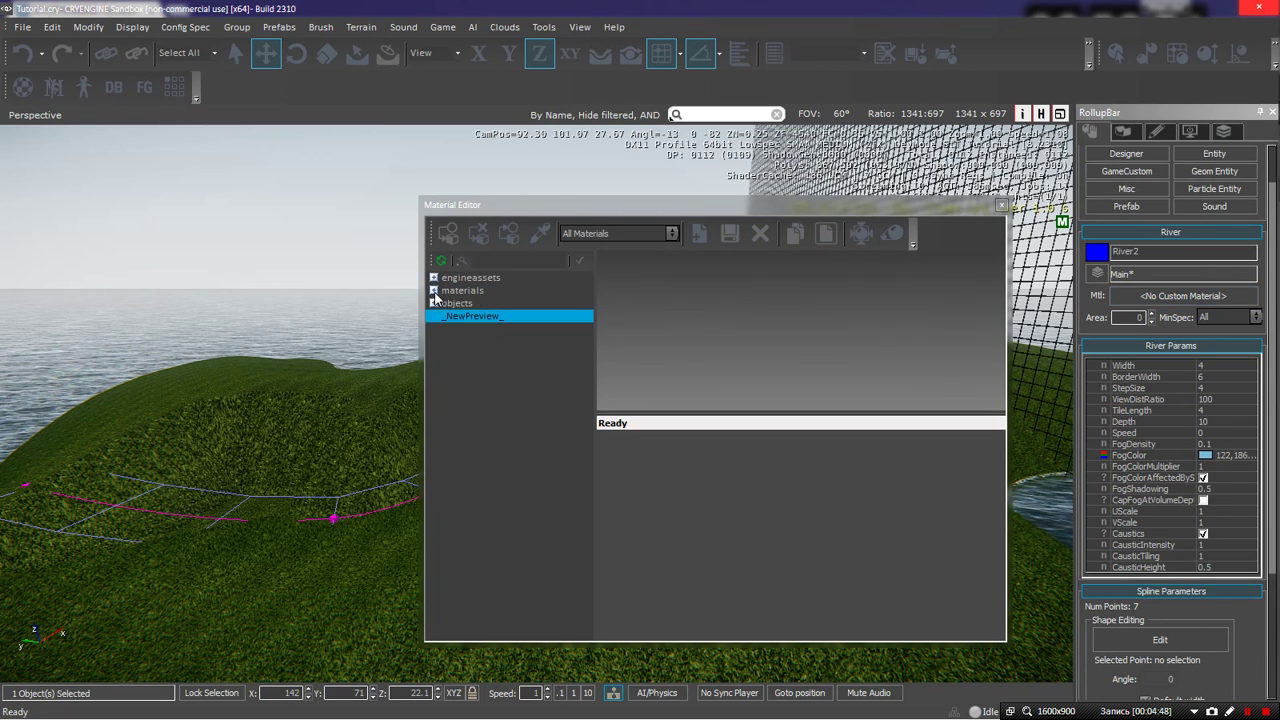
pyautogui.click(434, 291)
pyautogui.click(446, 483)
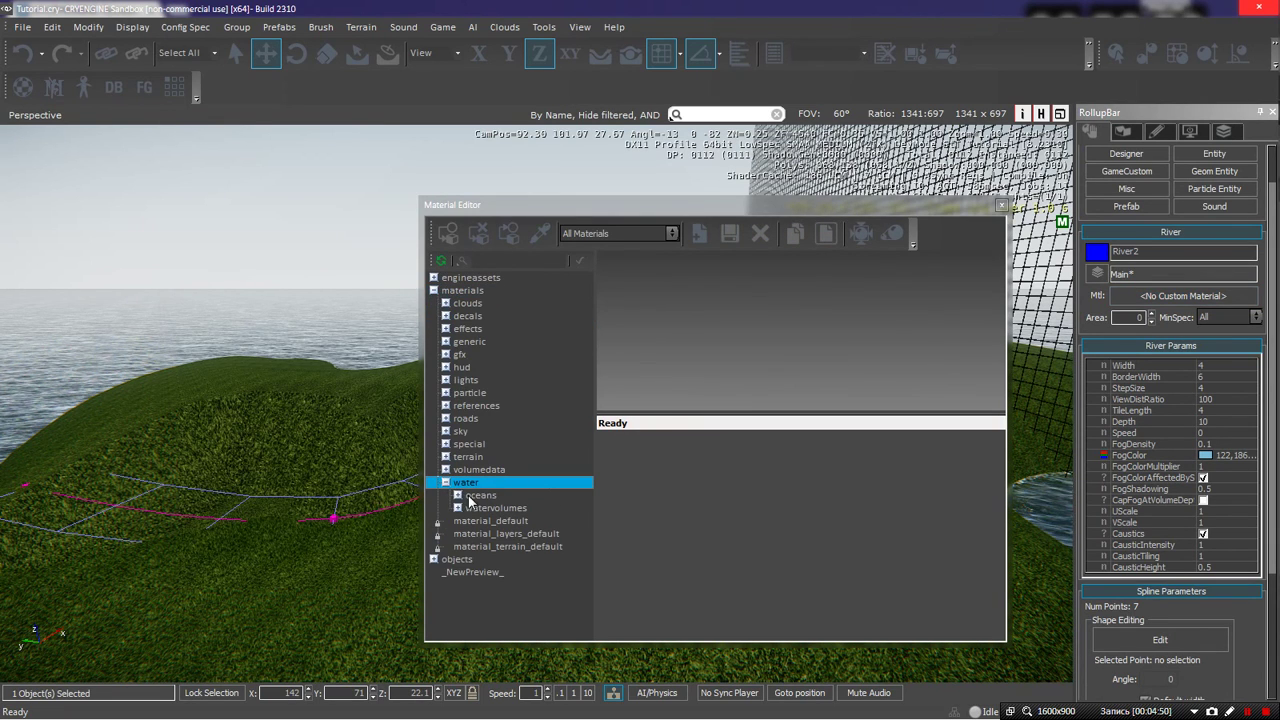
pyautogui.click(457, 496)
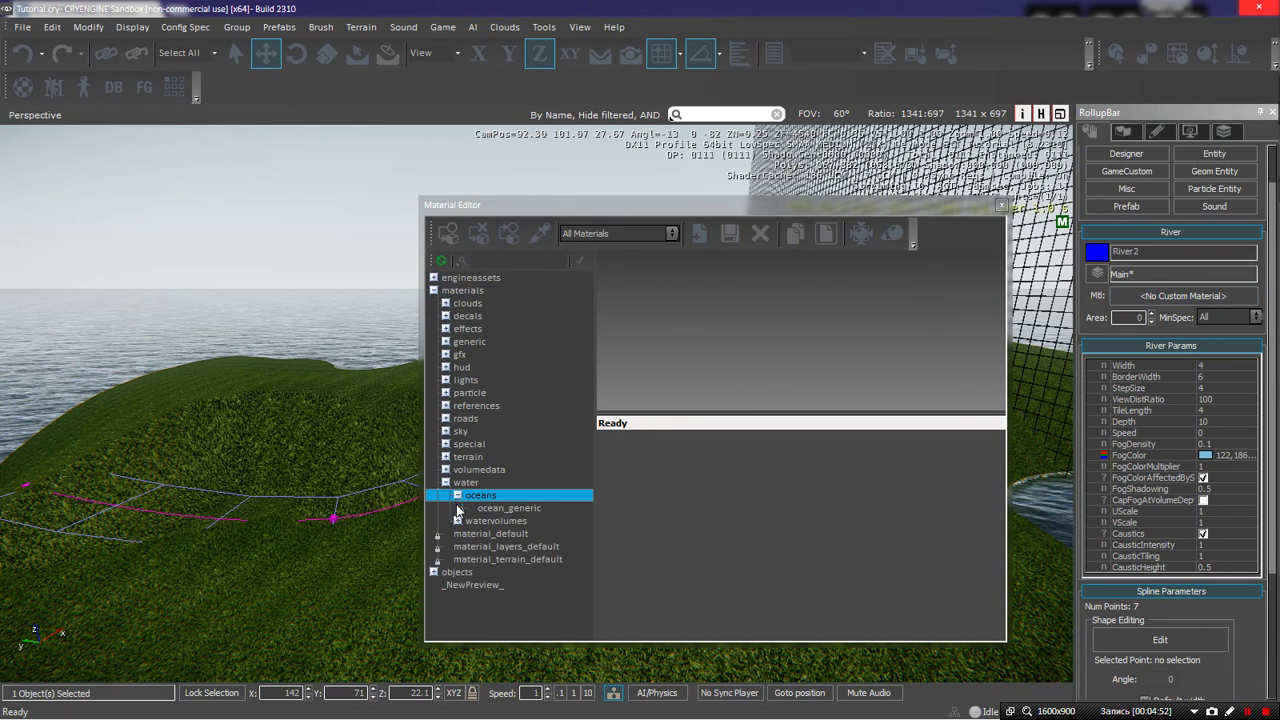
pyautogui.click(495, 521)
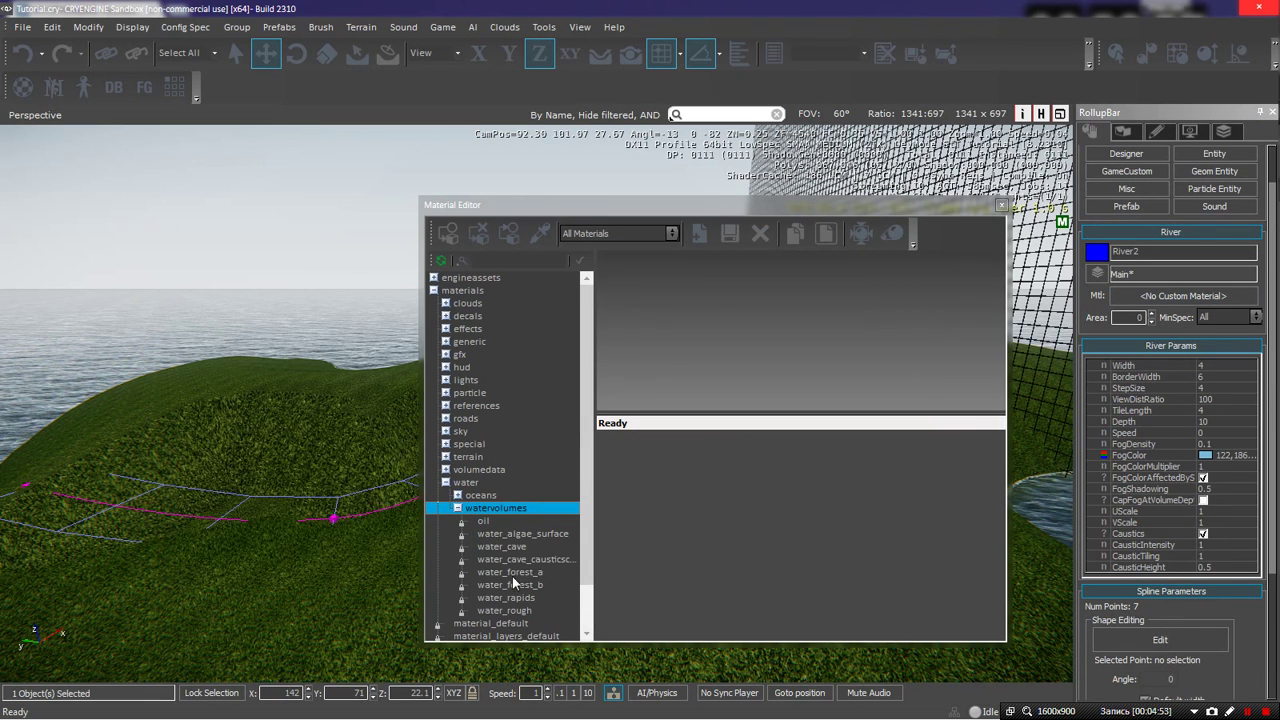
pyautogui.click(517, 573)
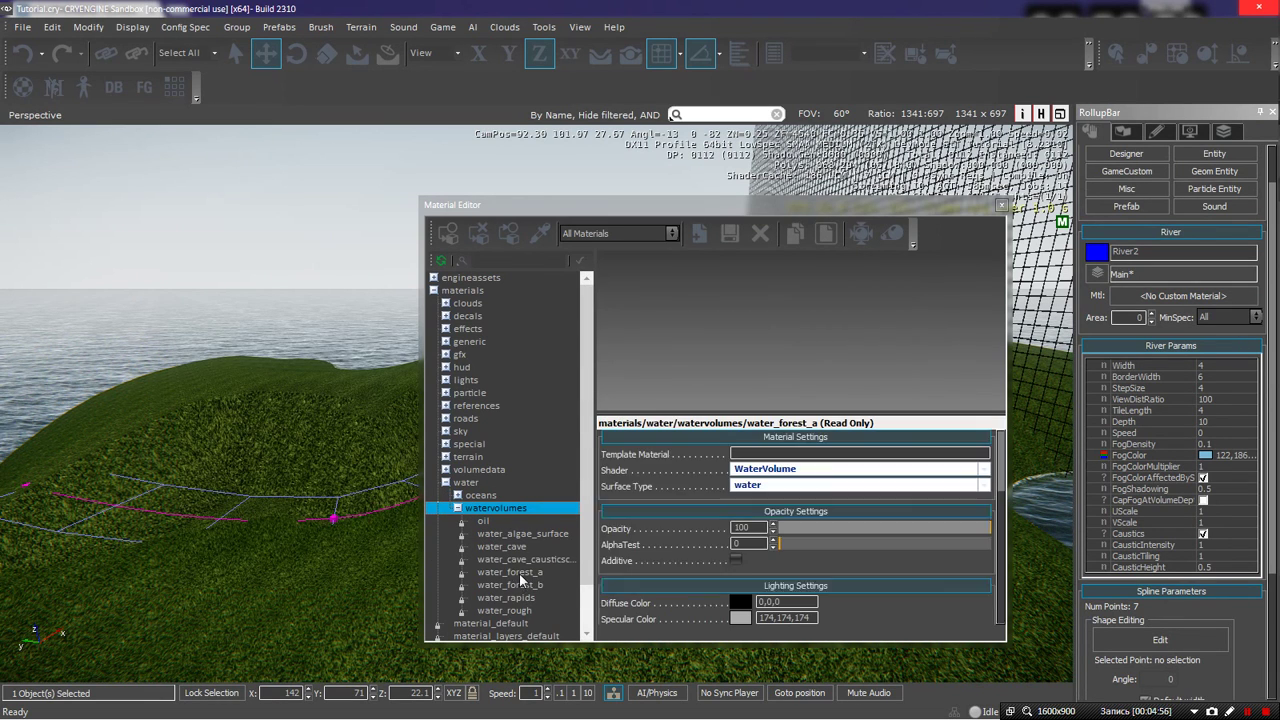
pyautogui.click(449, 234)
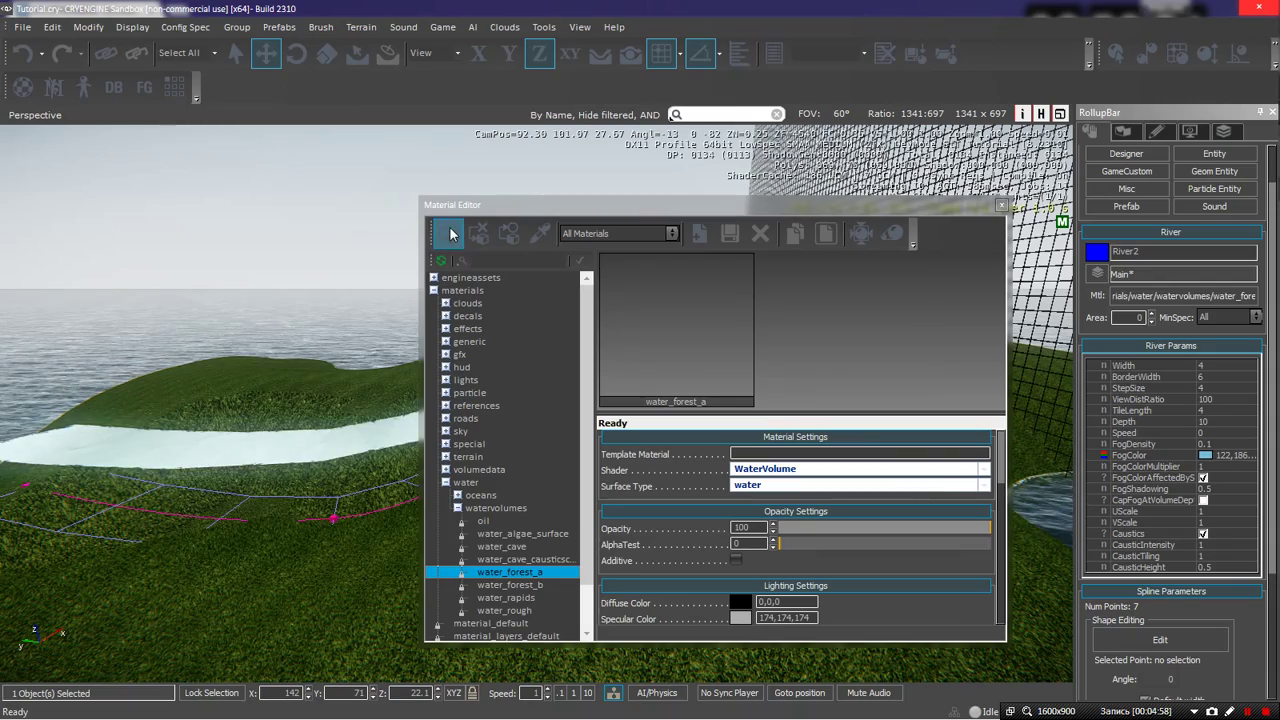
pyautogui.click(1002, 205)
# Lower the whole river vertically to Z 20.1 so it sits in the trench
pyautogui.press('a')
pyautogui.moveTo(521, 395)
pyautogui.mouseDown(button='right')
pyautogui.moveTo(550, 395)
pyautogui.moveTo(521, 395)
pyautogui.mouseUp(button='right')
pyautogui.press('a')
pyautogui.moveTo(641, 410)
pyautogui.mouseDown(button='right')
pyautogui.moveTo(675, 410)
pyautogui.moveTo(641, 410)
pyautogui.mouseUp(button='right')
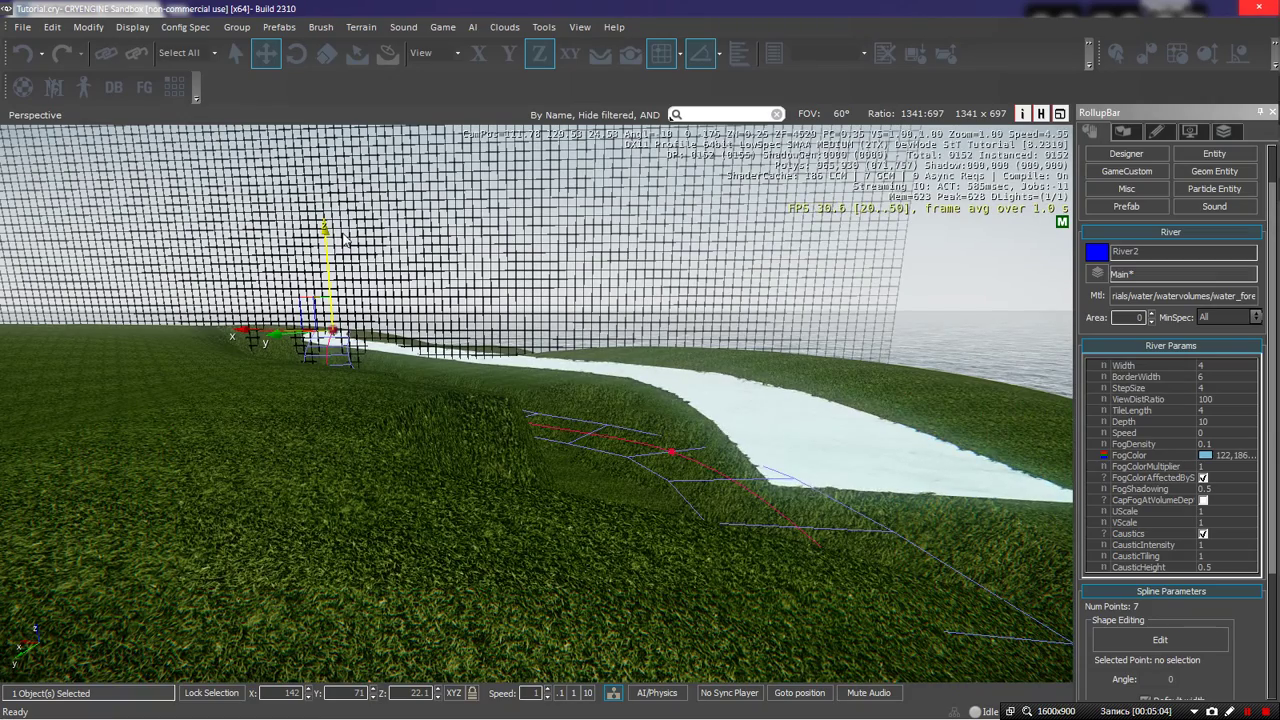
pyautogui.moveTo(323, 229); pyautogui.dragTo(326, 252)
# Widen the river, trying a width of 8 and settling on 10
pyautogui.press('s')
pyautogui.moveTo(682, 473); pyautogui.dragTo(650, 545, button='right')
pyautogui.press('w')
pyautogui.press('s')
pyautogui.press('a')
pyautogui.press('w')
pyautogui.click(1203, 366)
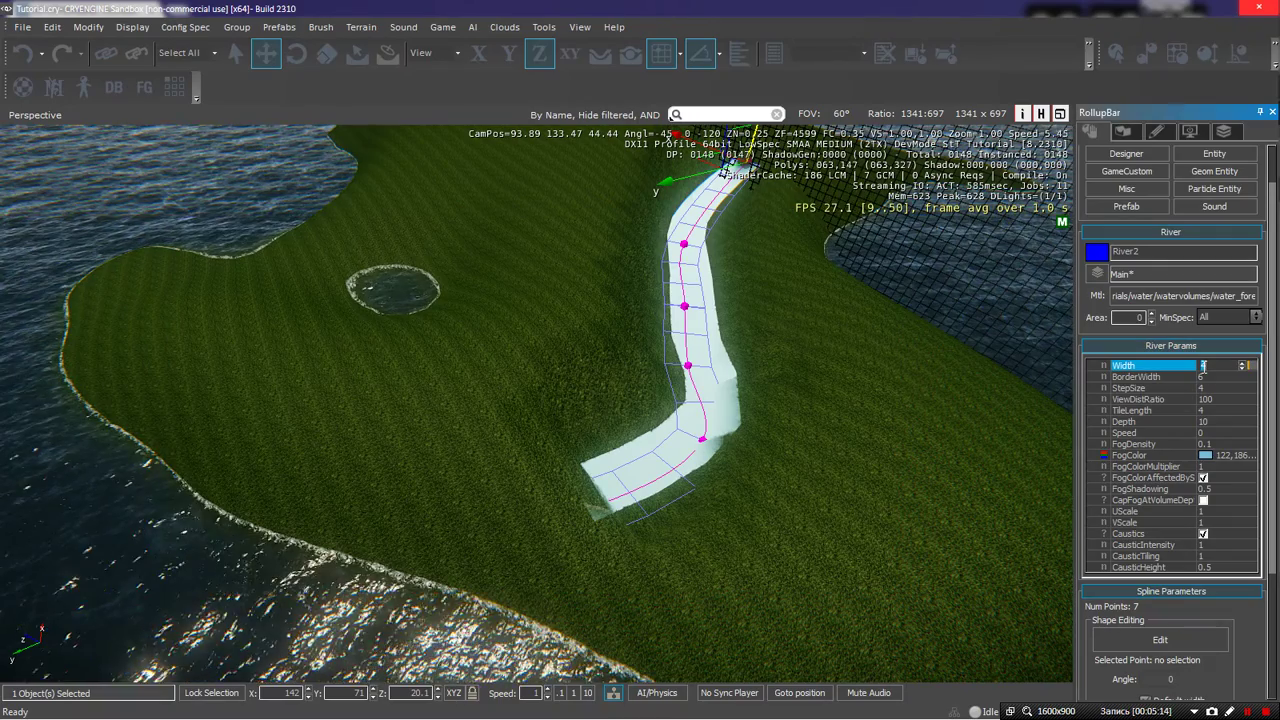
pyautogui.write('8')
pyautogui.press('Return')
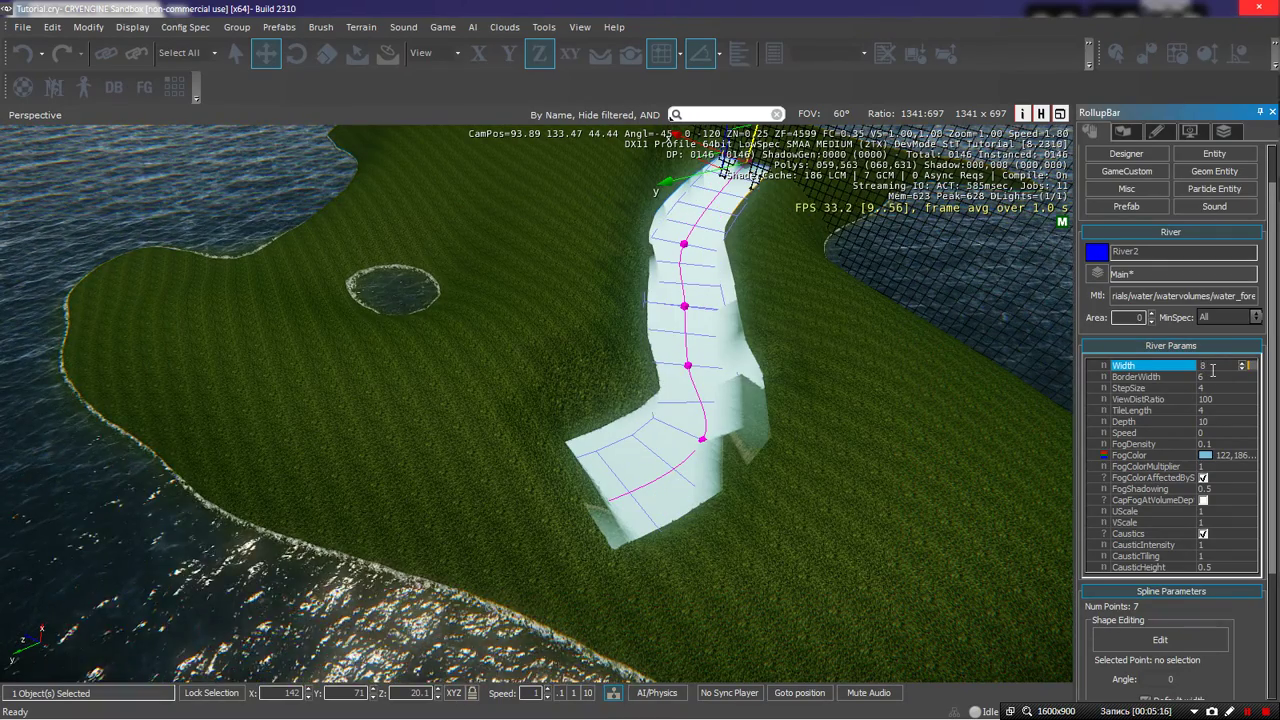
pyautogui.moveTo(1213, 368); pyautogui.dragTo(1197, 367)
pyautogui.write('10')
pyautogui.press('Return')
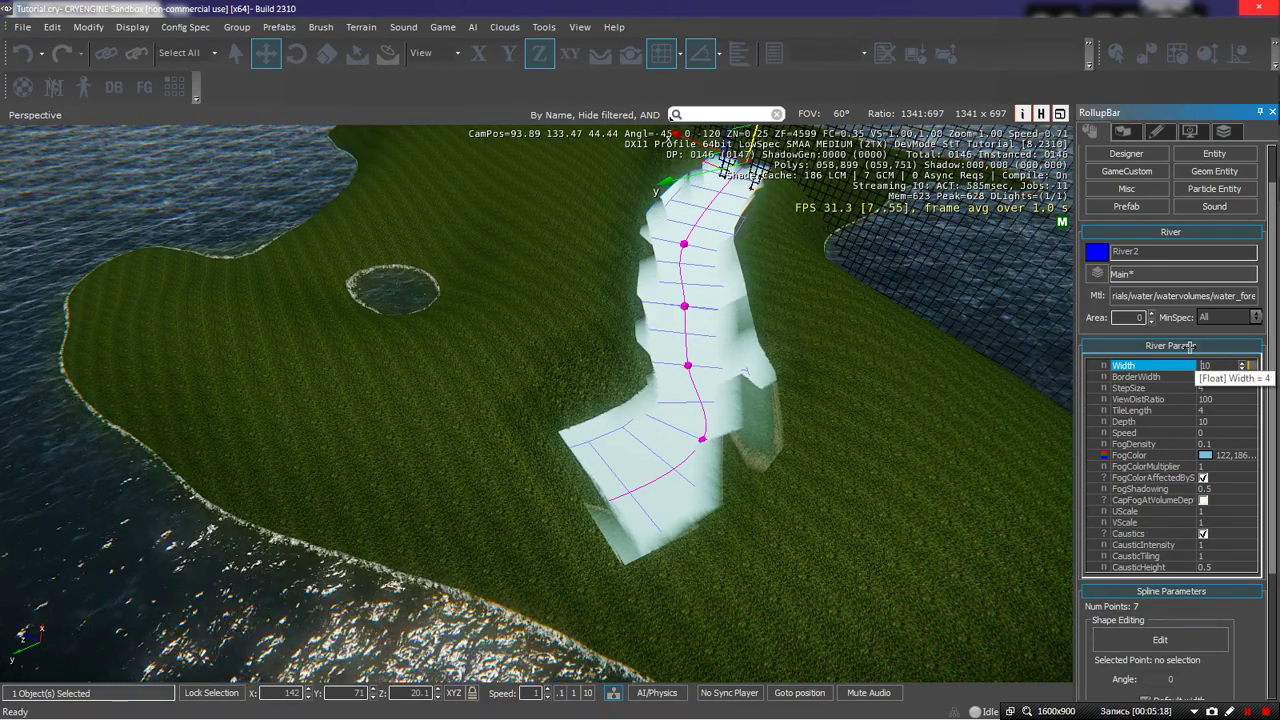
# Shift the river along the X axis to X 144 and deselect it
pyautogui.moveTo(780, 390); pyautogui.dragTo(812, 355, button='right')
pyautogui.press('w')
pyautogui.press('s')
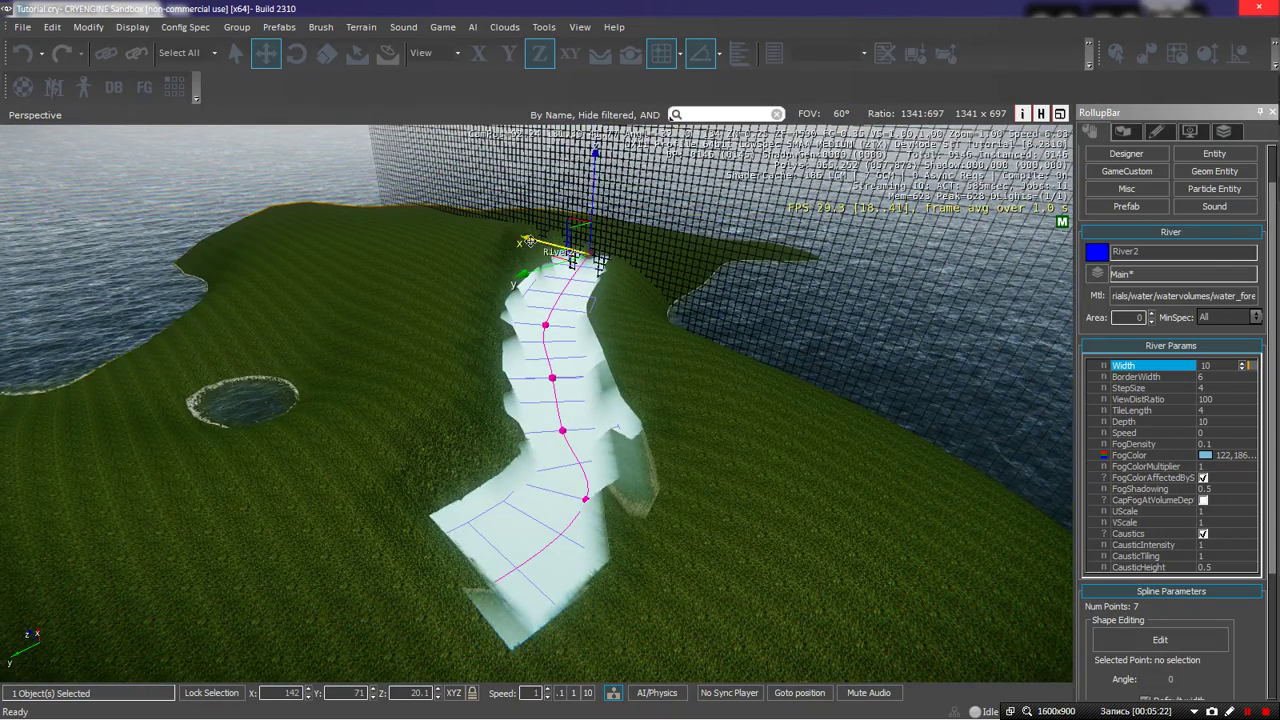
pyautogui.moveTo(527, 242); pyautogui.dragTo(522, 246)
pyautogui.click(726, 407)
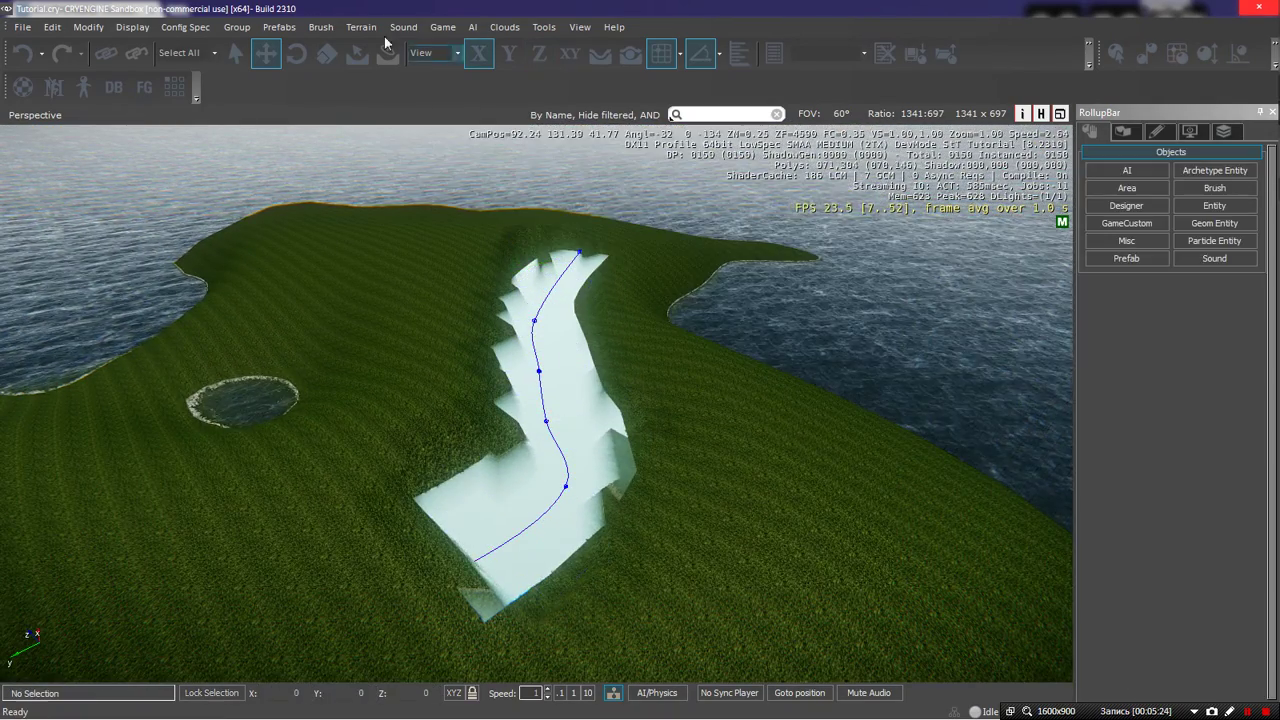
# Smooth the terrain along the river's jagged banks with a Smooth brush of outside radius 2 and hardness 1, closing the Terrain Editor when done
pyautogui.click(360, 29)
pyautogui.click(380, 56)
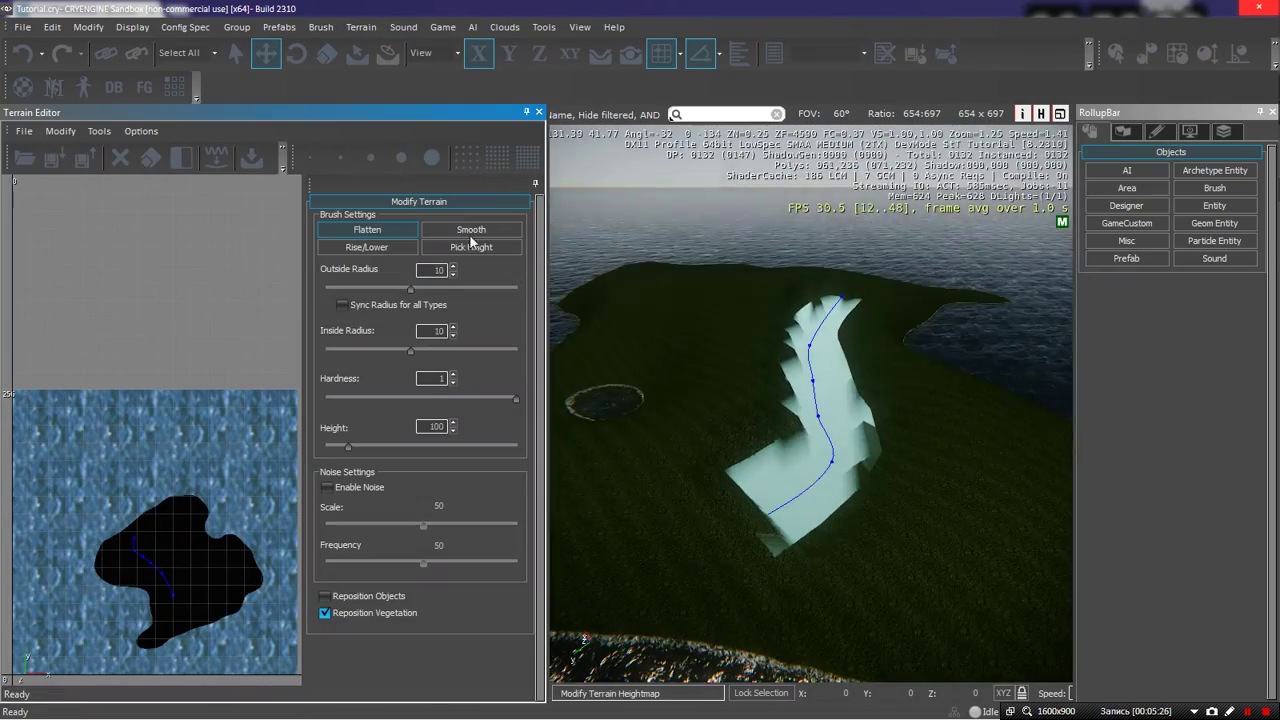
pyautogui.click(471, 232)
pyautogui.moveTo(713, 476); pyautogui.dragTo(788, 430)
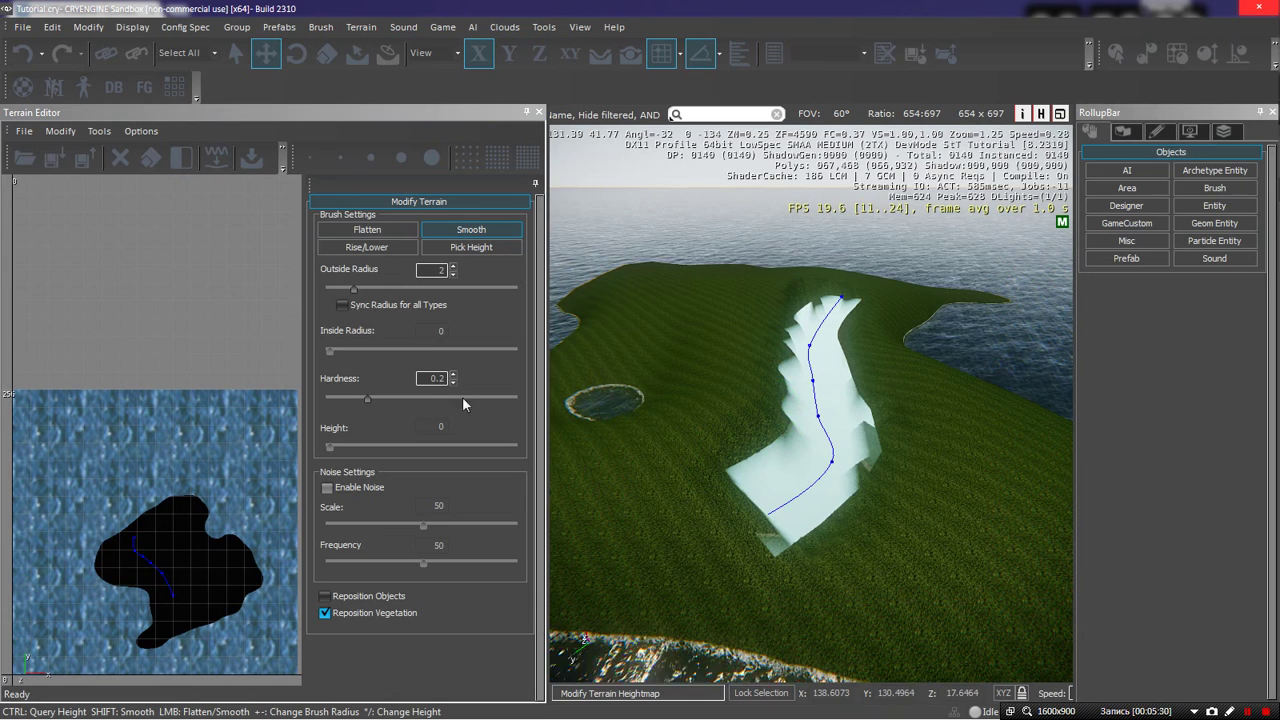
pyautogui.moveTo(366, 398); pyautogui.dragTo(534, 400)
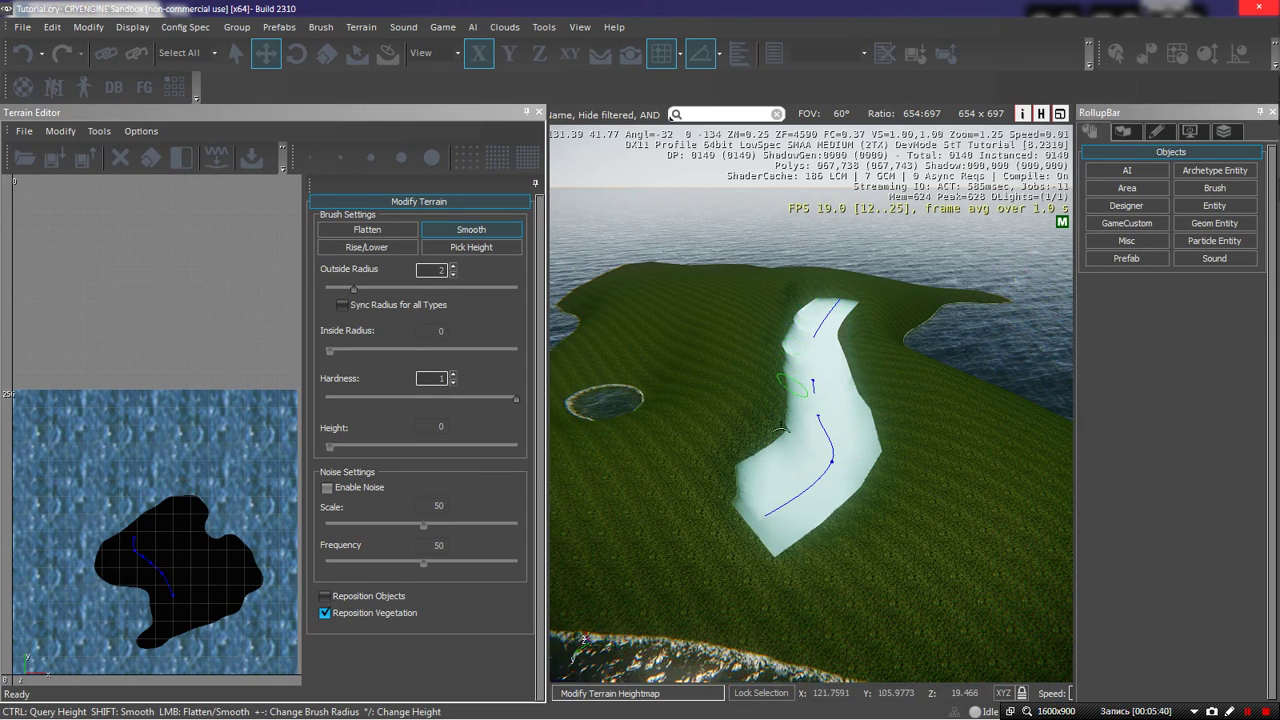
pyautogui.moveTo(742, 488); pyautogui.dragTo(743, 489)
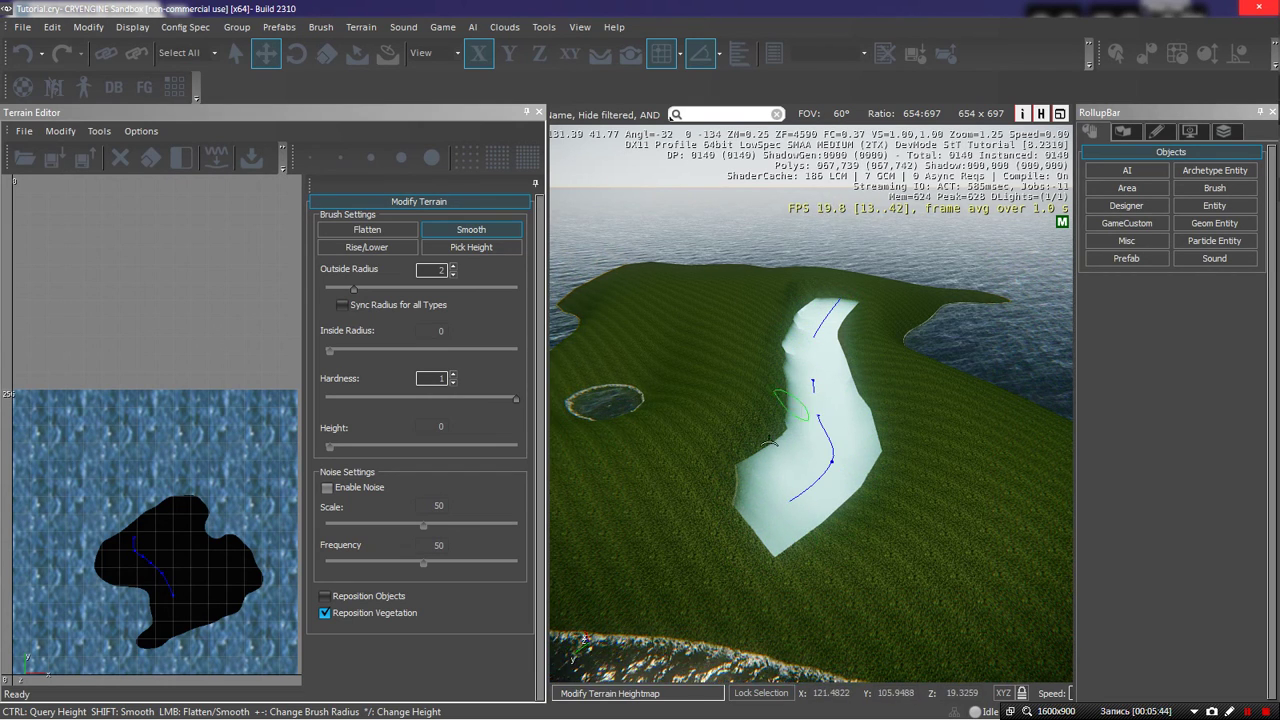
pyautogui.click(545, 115)
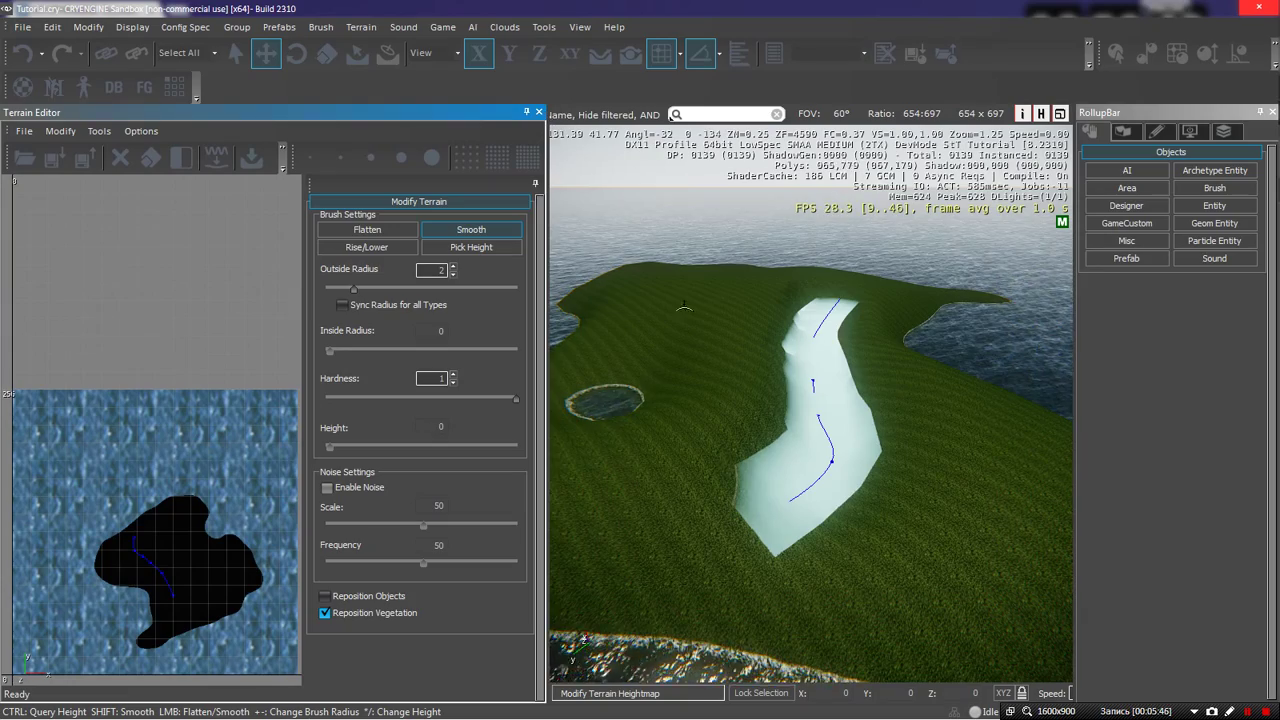
pyautogui.click(538, 113)
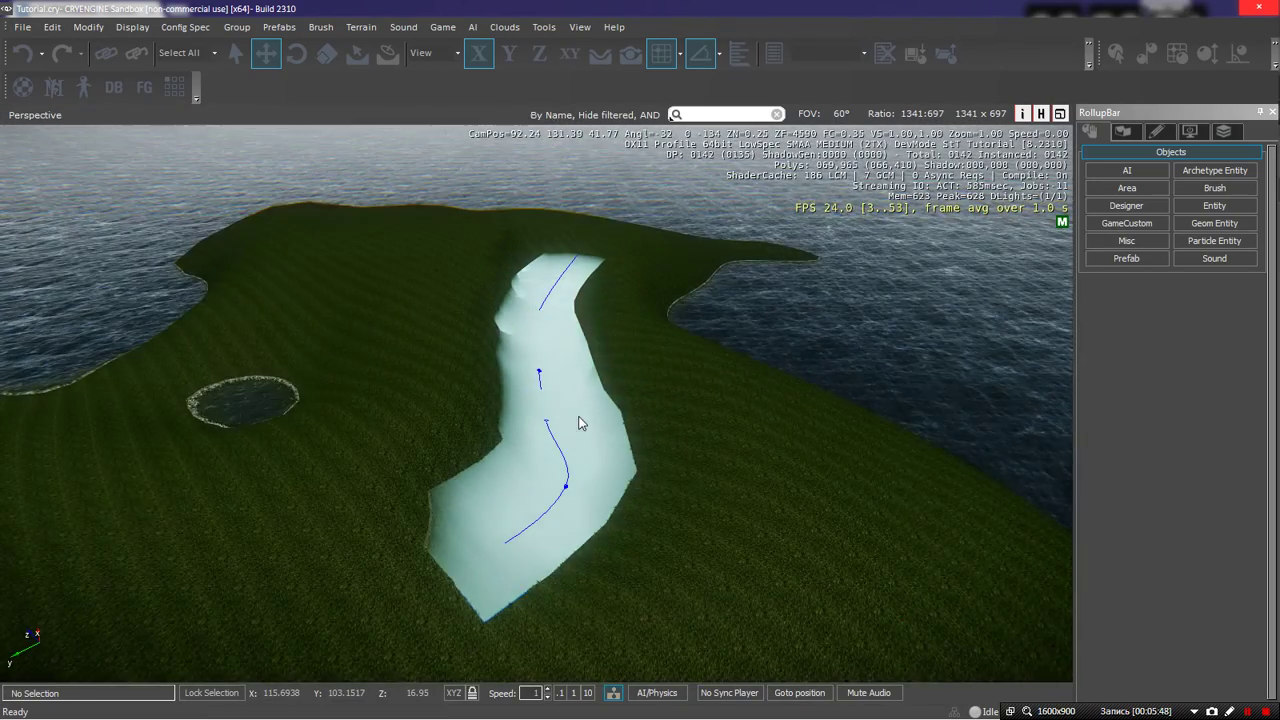
# Examine the river's water surface and smoothed banks from close up
pyautogui.press('w')
pyautogui.moveTo(580, 423)
pyautogui.mouseDown(button='right')
pyautogui.moveTo(577, 446)
pyautogui.moveTo(598, 385)
pyautogui.moveTo(622, 364)
pyautogui.moveTo(614, 352)
pyautogui.moveTo(600, 412)
pyautogui.mouseUp(button='right')
pyautogui.press('w')
pyautogui.press('s')
pyautogui.press('w')
pyautogui.press('s')
pyautogui.press('s')
pyautogui.press('w')
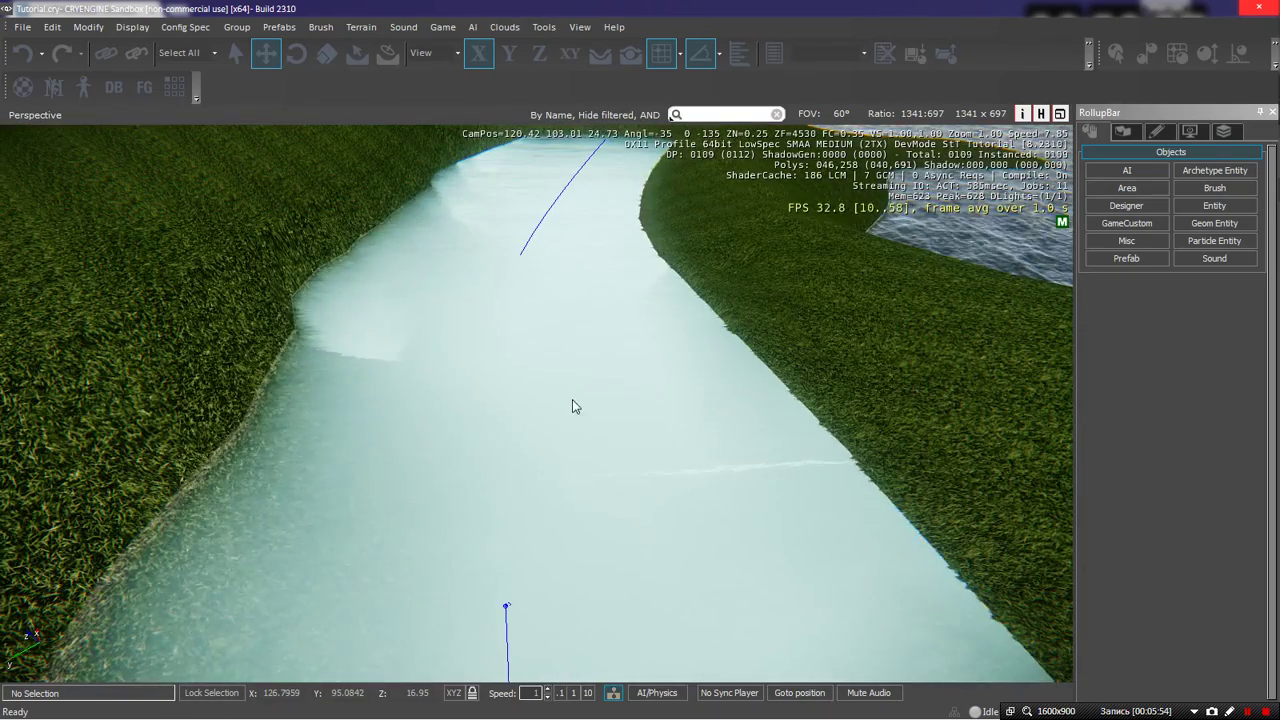
pyautogui.press('s')
# Select the river, examine its water near the bank and open its Speed parameter for editing
pyautogui.click(516, 278)
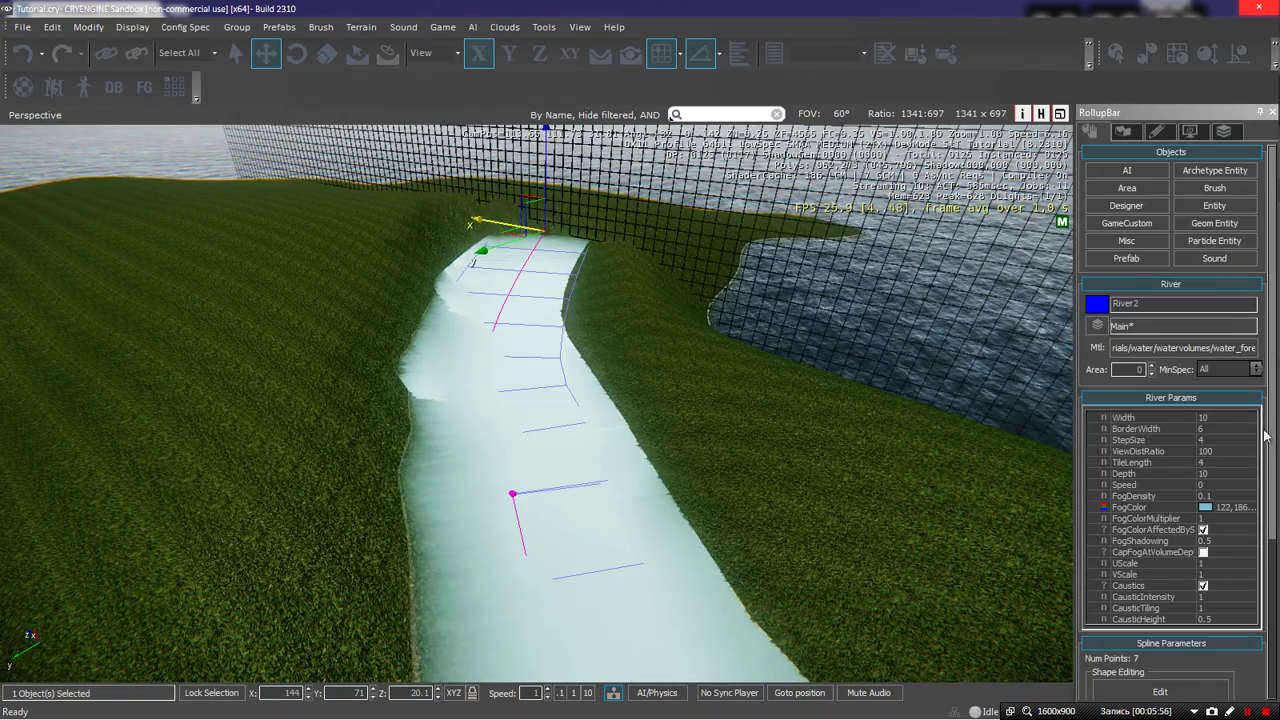
pyautogui.moveTo(1270, 462); pyautogui.dragTo(1267, 525)
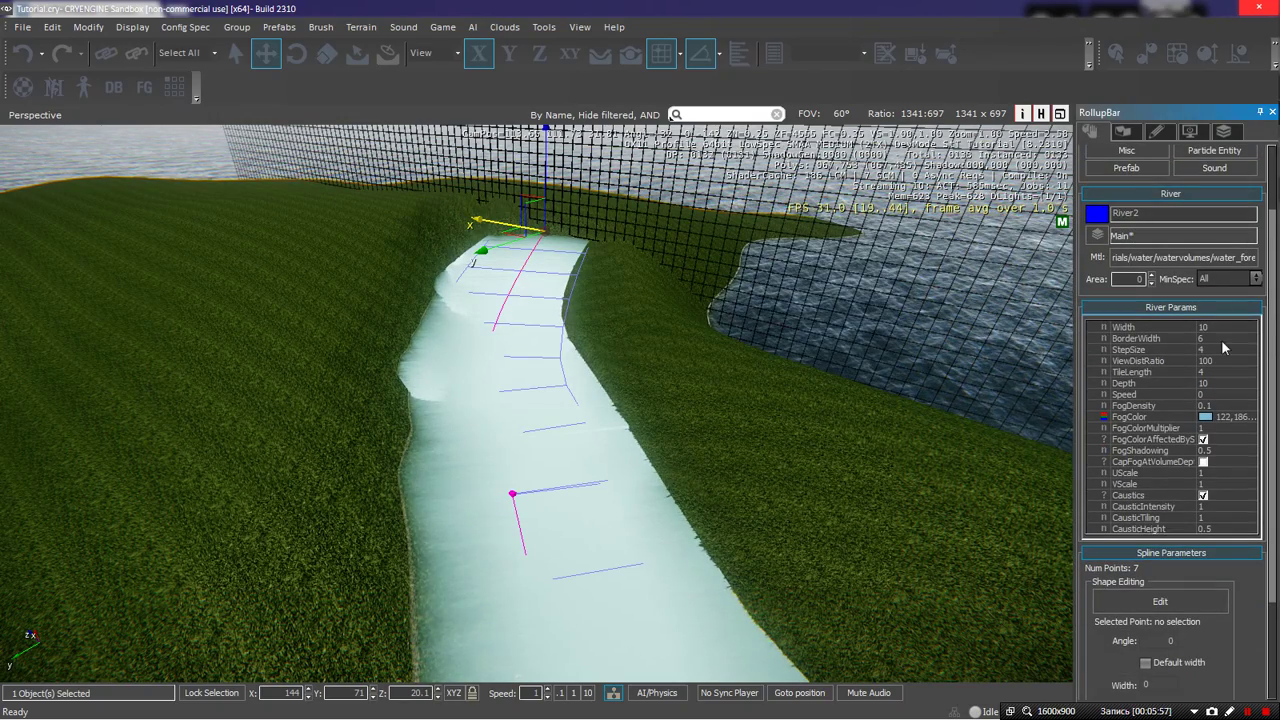
pyautogui.press('a')
pyautogui.moveTo(988, 383); pyautogui.dragTo(1040, 424, button='right')
pyautogui.press('w')
pyautogui.press('w')
pyautogui.press('s')
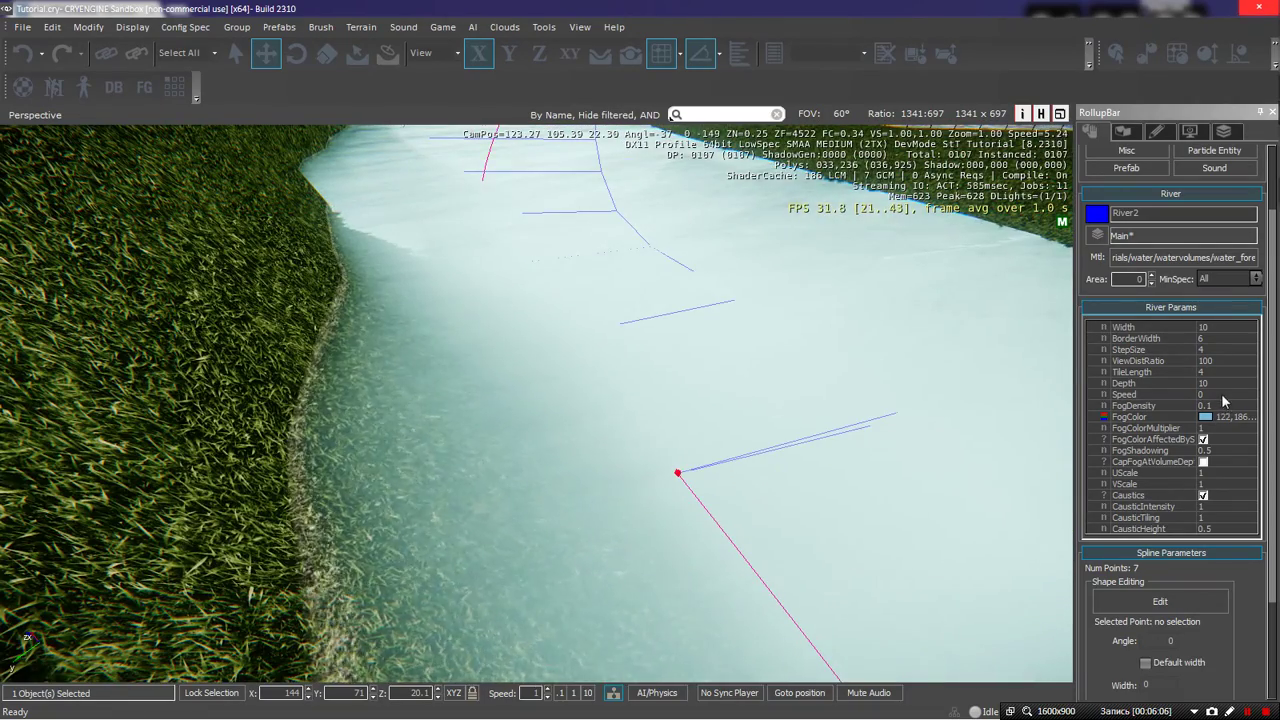
pyautogui.click(1222, 395)
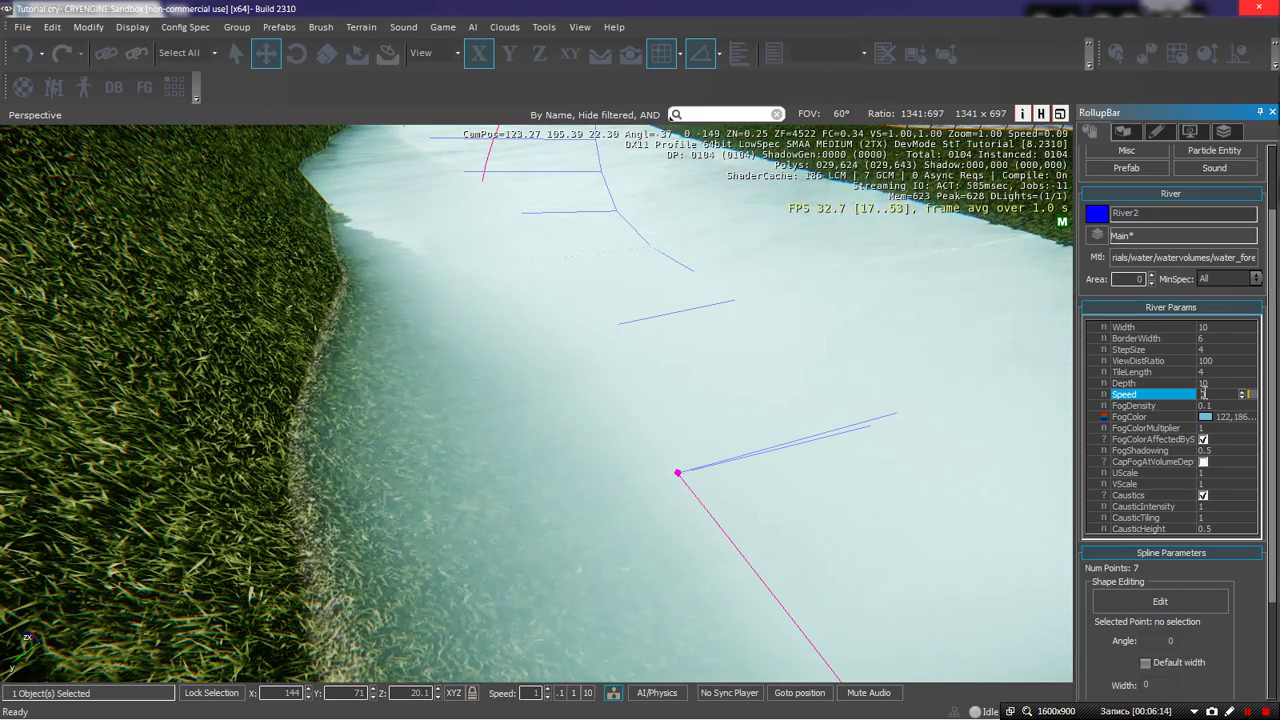
# Deselect the river and prepare a Flatten terrain brush with outside and inside radius 3.0199
pyautogui.moveTo(644, 388); pyautogui.dragTo(420, 340, button='right')
pyautogui.press('d')
pyautogui.press('a')
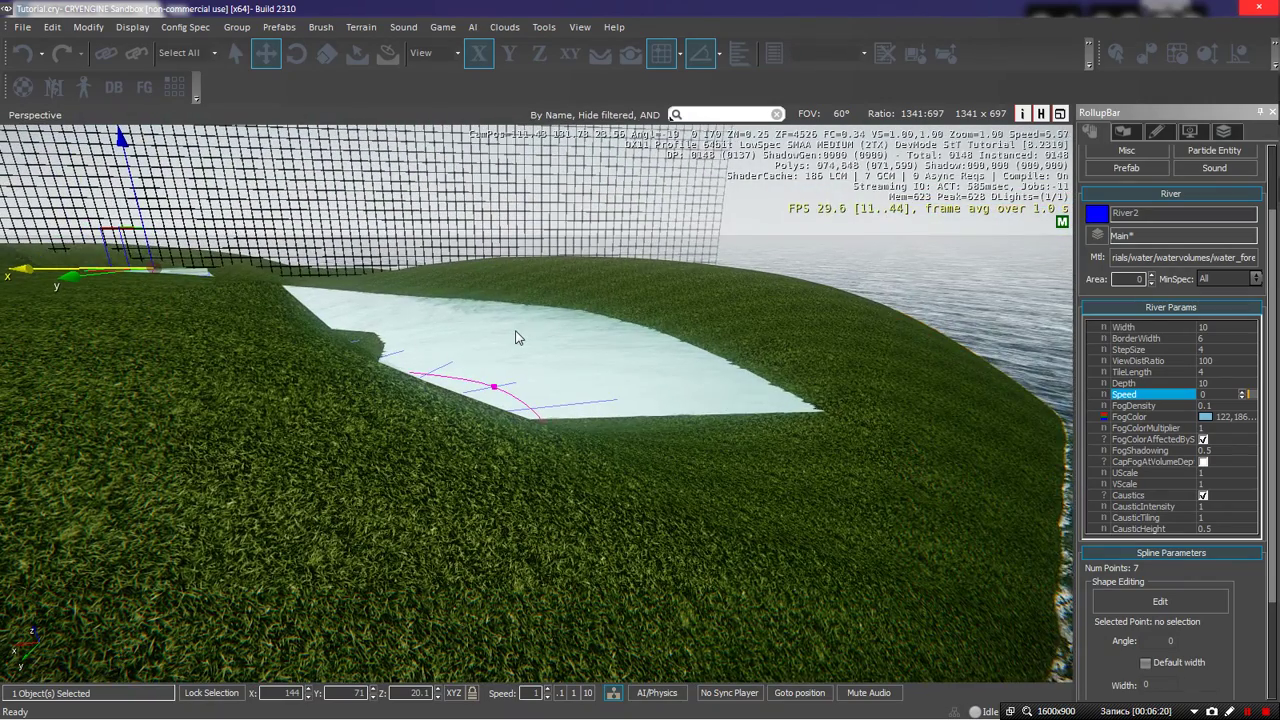
pyautogui.click(540, 380)
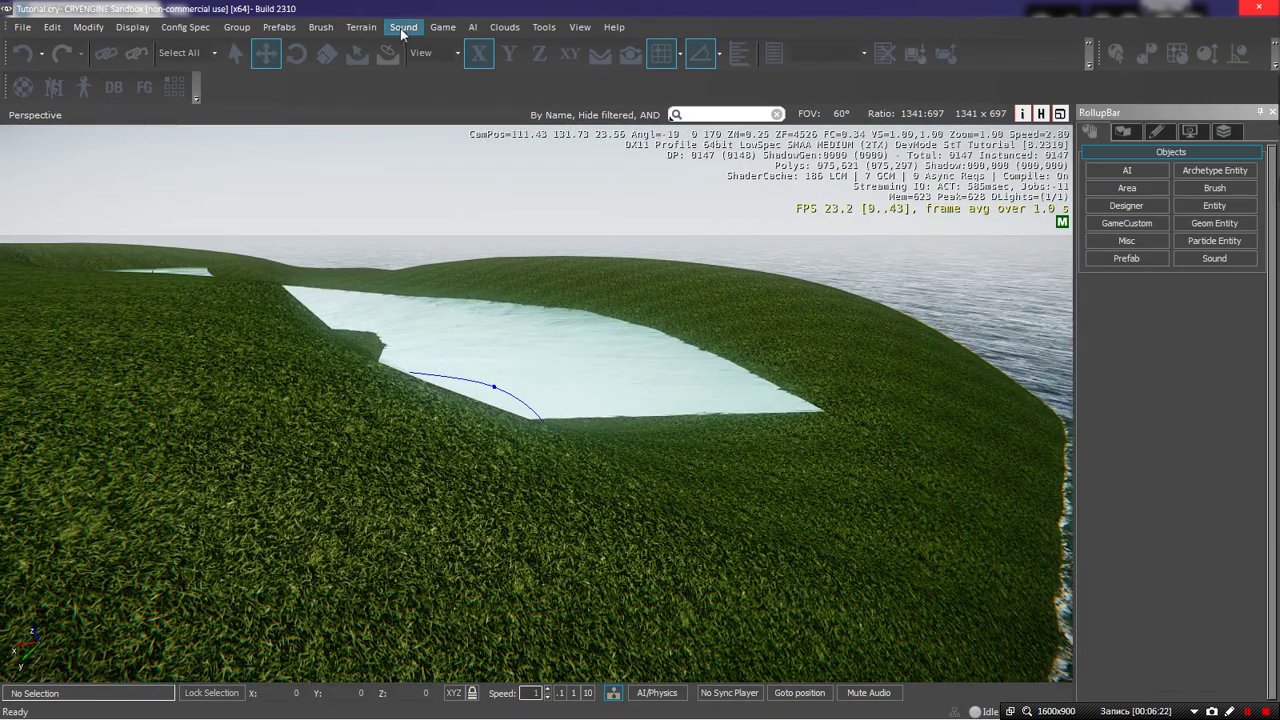
pyautogui.click(361, 27)
pyautogui.click(372, 44)
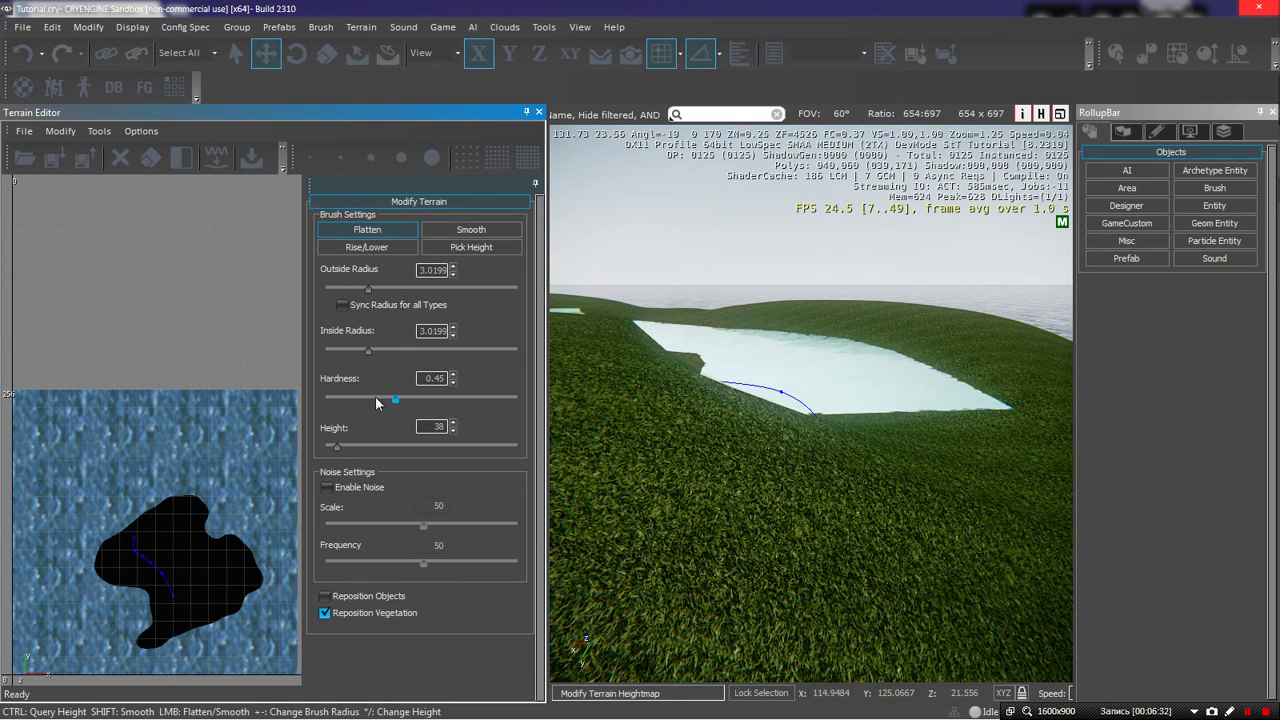
# Try flattening the terrain at the river's lower end, and undo the strokes
pyautogui.moveTo(880, 415); pyautogui.dragTo(870, 424)
pyautogui.hotkey('ctrl', 'z')
pyautogui.hotkey('ctrl', 'z')
pyautogui.moveTo(872, 424)
pyautogui.mouseDown(button='right')
pyautogui.moveTo(909, 403)
pyautogui.moveTo(886, 427)
pyautogui.mouseUp(button='right')
pyautogui.hotkey('ctrl', 'z')
# Pick the bank's height beside the river and flatten the terrain around its lower end to 20.812 with hardness 0.19
pyautogui.click(457, 253)
pyautogui.press('w')
pyautogui.moveTo(727, 384); pyautogui.dragTo(759, 371, button='right')
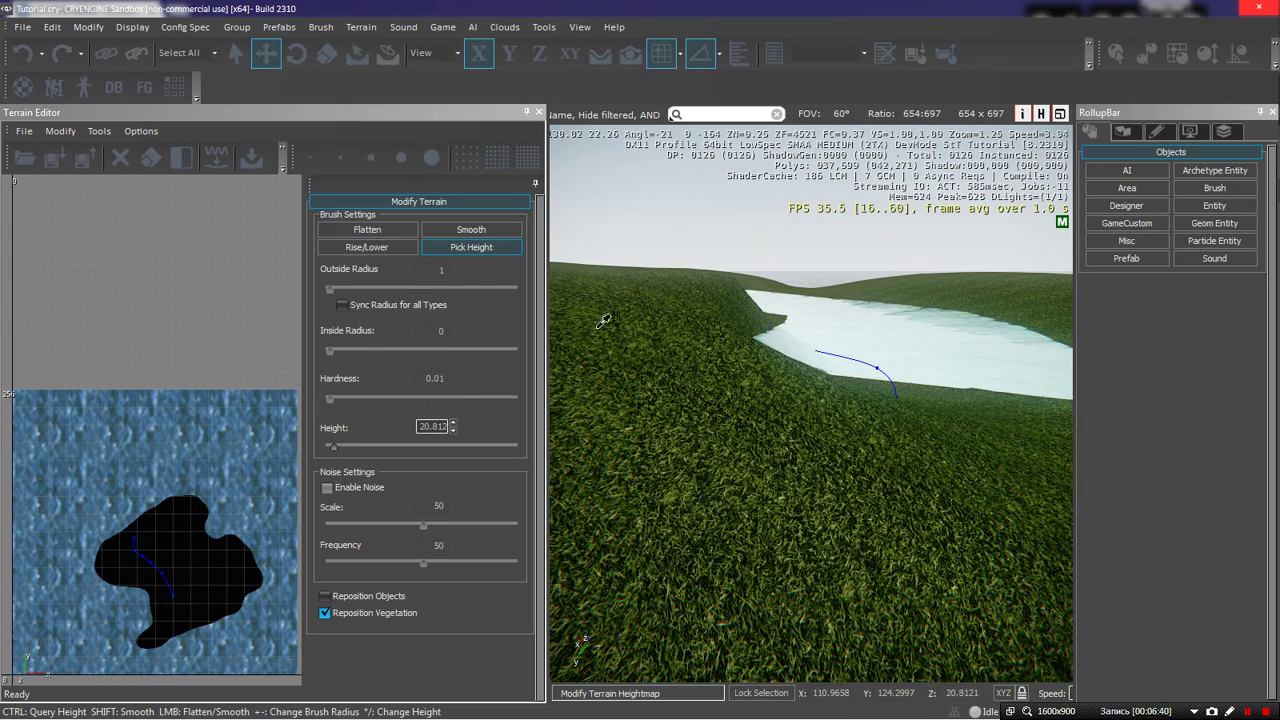
pyautogui.click(372, 234)
pyautogui.moveTo(765, 365); pyautogui.dragTo(750, 375, button='right')
pyautogui.press('s')
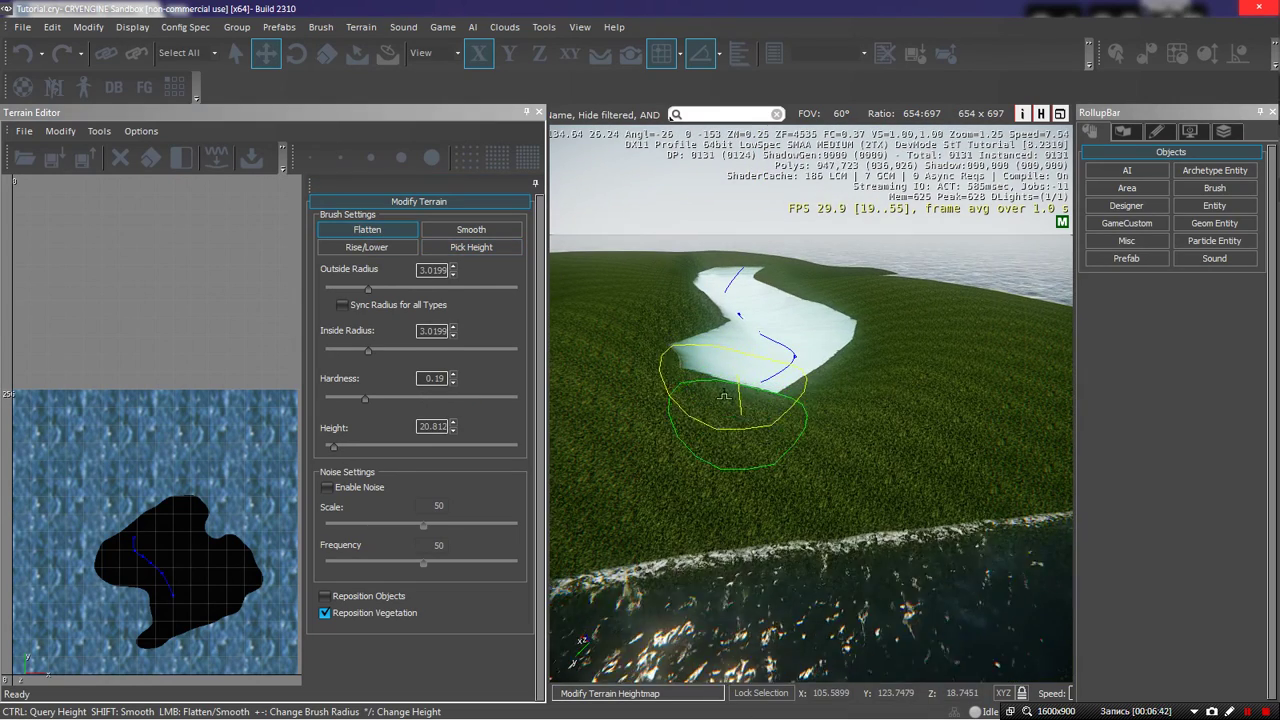
pyautogui.moveTo(757, 398)
pyautogui.mouseDown()
pyautogui.moveTo(820, 377)
pyautogui.moveTo(692, 375)
pyautogui.moveTo(831, 387)
pyautogui.moveTo(657, 372)
pyautogui.mouseUp()
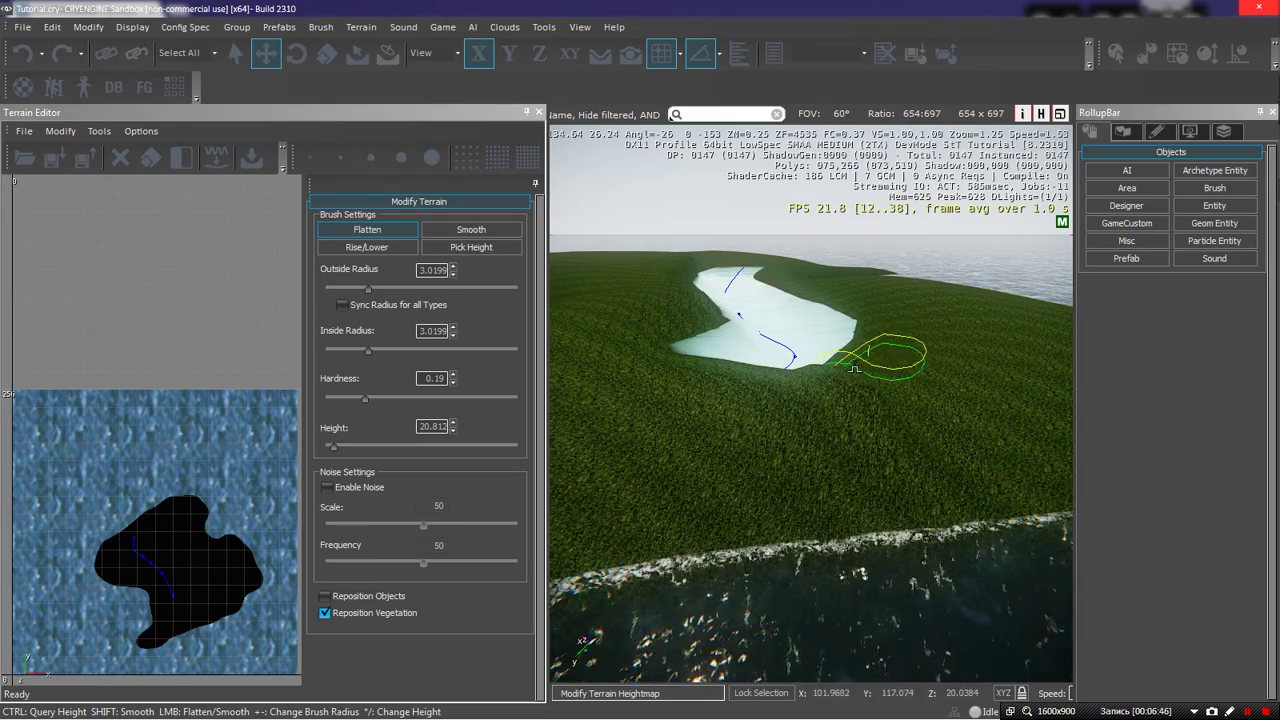
# Examine the reshaped lower end and the rest of the river, closing the Terrain Editor for a full view
pyautogui.press('w')
pyautogui.moveTo(717, 380)
pyautogui.mouseDown(button='right')
pyautogui.moveTo(800, 362)
pyautogui.moveTo(800, 340)
pyautogui.moveTo(799, 353)
pyautogui.moveTo(880, 300)
pyautogui.mouseUp(button='right')
pyautogui.press('s')
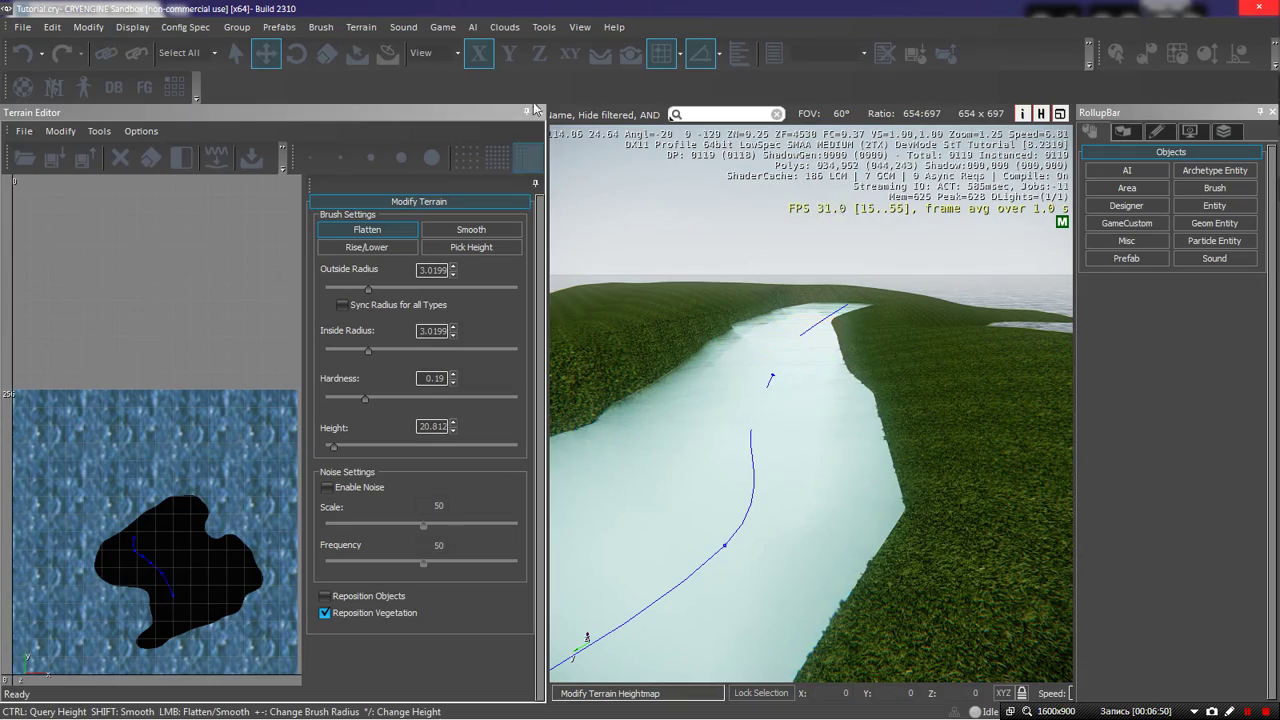
pyautogui.click(540, 112)
pyautogui.moveTo(790, 360); pyautogui.dragTo(750, 385, button='right')
pyautogui.press('s')
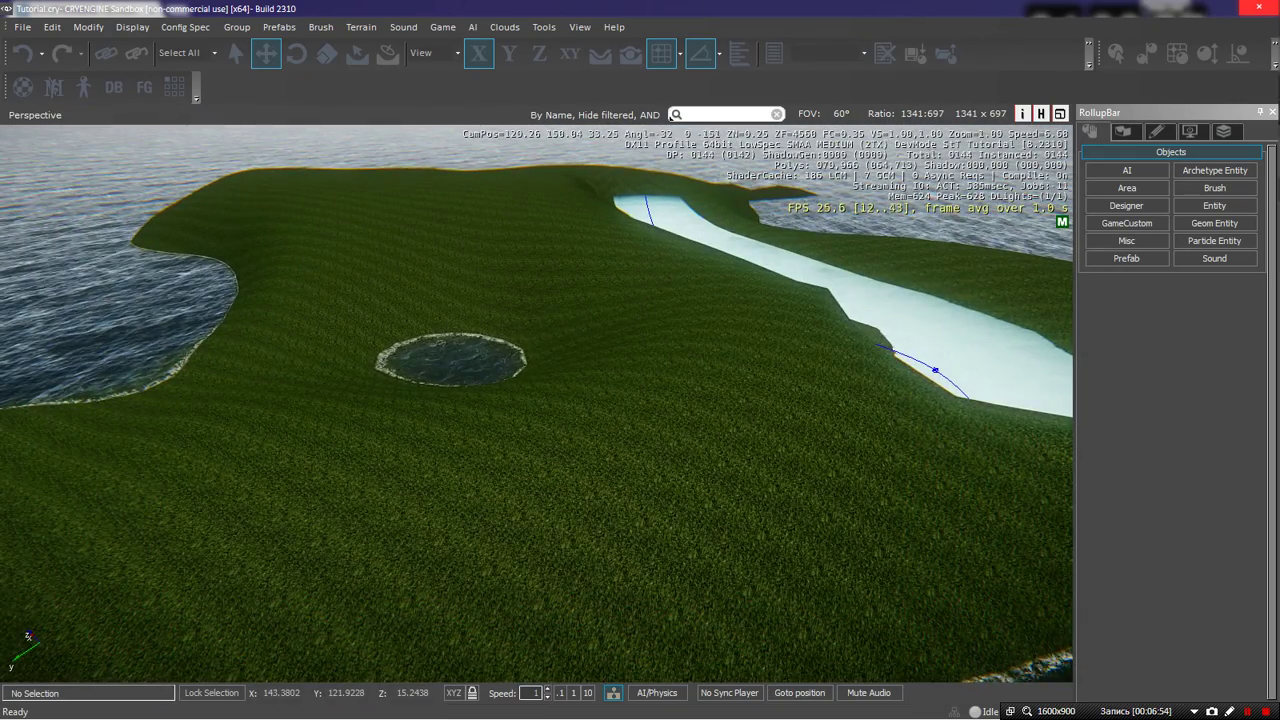
pyautogui.press('w')
pyautogui.moveTo(644, 408)
pyautogui.mouseDown(button='right')
pyautogui.moveTo(718, 352)
pyautogui.moveTo(644, 408)
pyautogui.mouseUp(button='right')
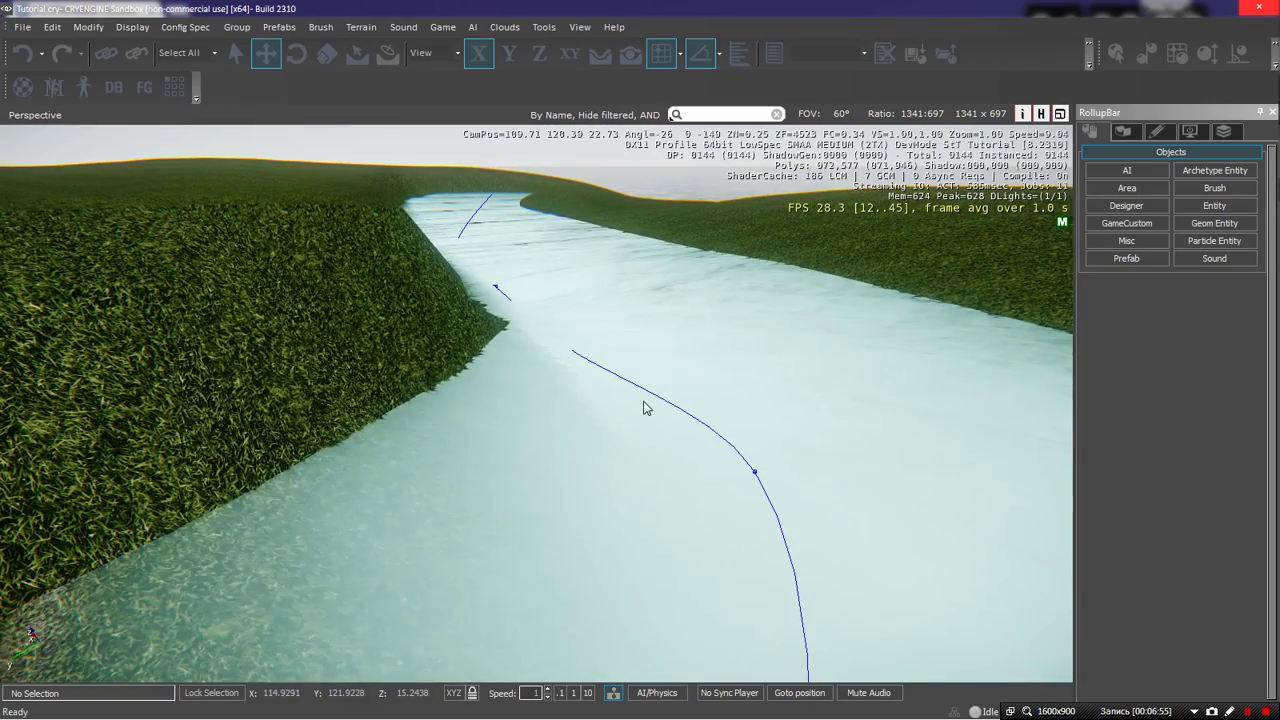
# Select the river and try different fog color shades, arriving at a dark desaturated teal of 24,41,43
pyautogui.click(753, 476)
pyautogui.press('a')
pyautogui.moveTo(694, 371); pyautogui.dragTo(830, 445, button='right')
pyautogui.press('d')
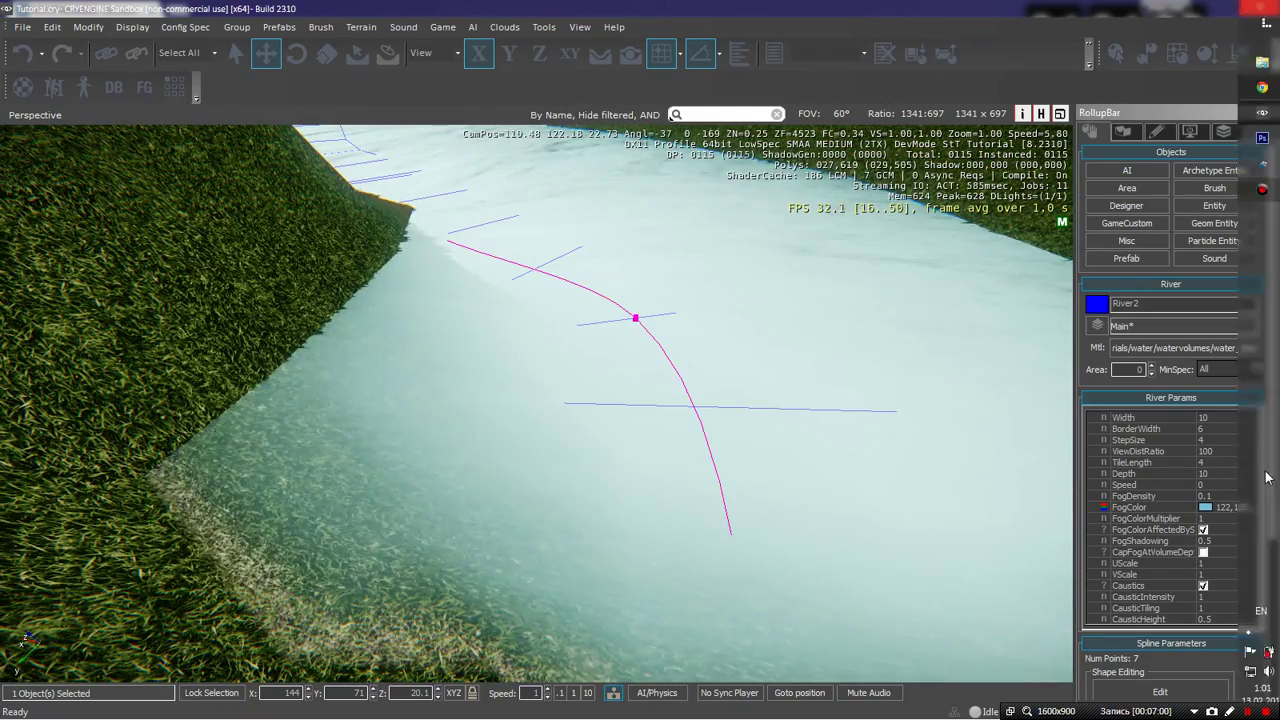
pyautogui.click(1206, 508)
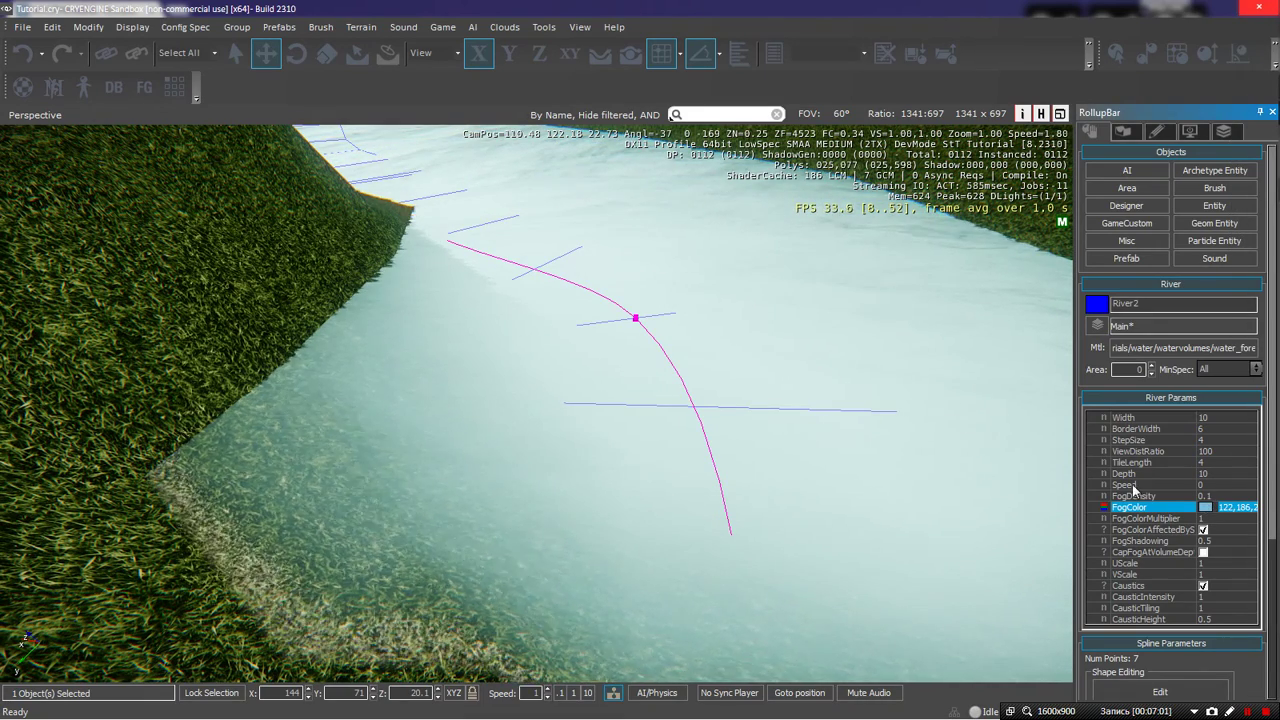
pyautogui.click(1202, 508)
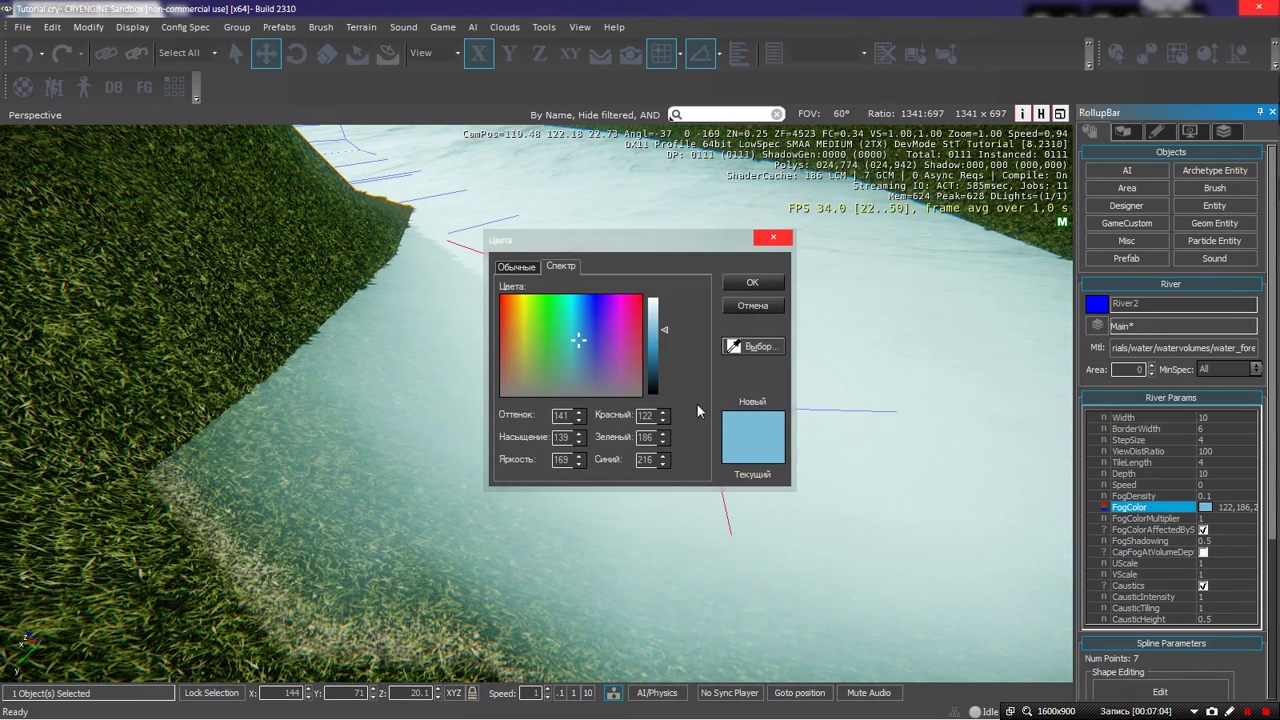
pyautogui.moveTo(658, 349); pyautogui.dragTo(684, 289)
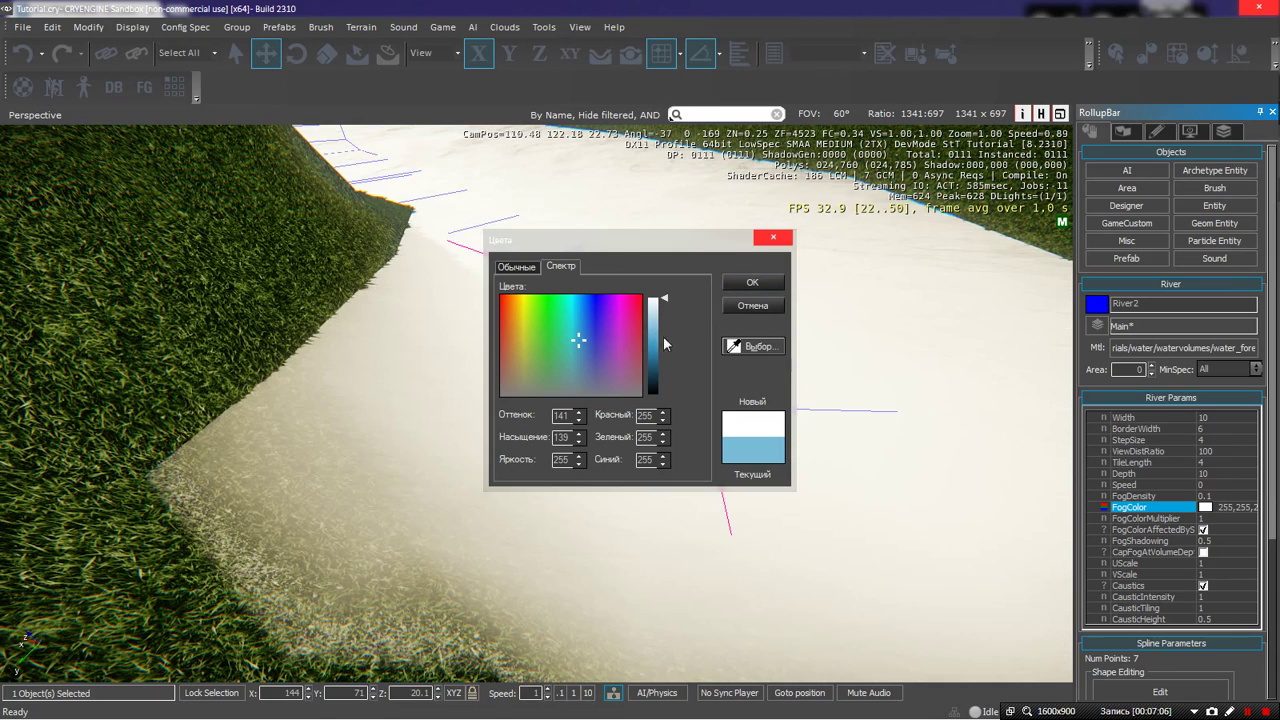
pyautogui.moveTo(663, 336); pyautogui.dragTo(660, 425)
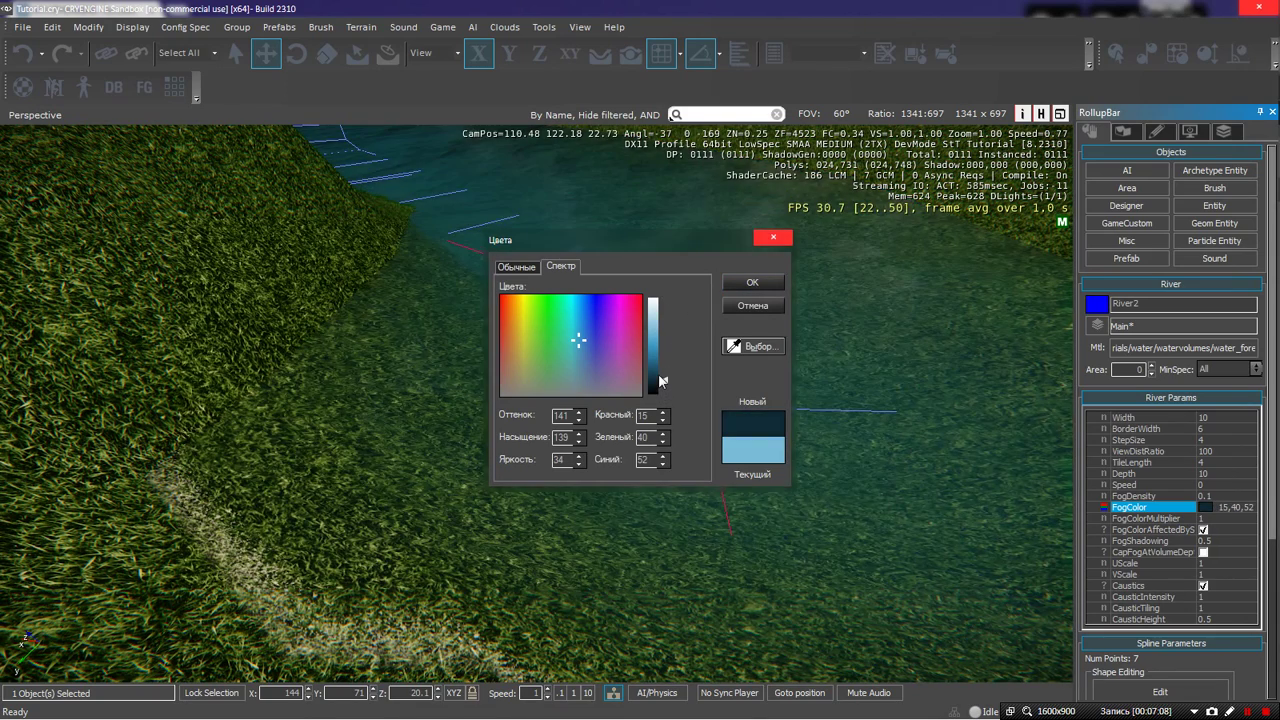
pyautogui.moveTo(659, 375); pyautogui.dragTo(659, 381)
pyautogui.moveTo(595, 334); pyautogui.dragTo(490, 404)
pyautogui.moveTo(589, 367)
pyautogui.mouseDown()
pyautogui.moveTo(591, 355)
pyautogui.moveTo(573, 364)
pyautogui.mouseUp()
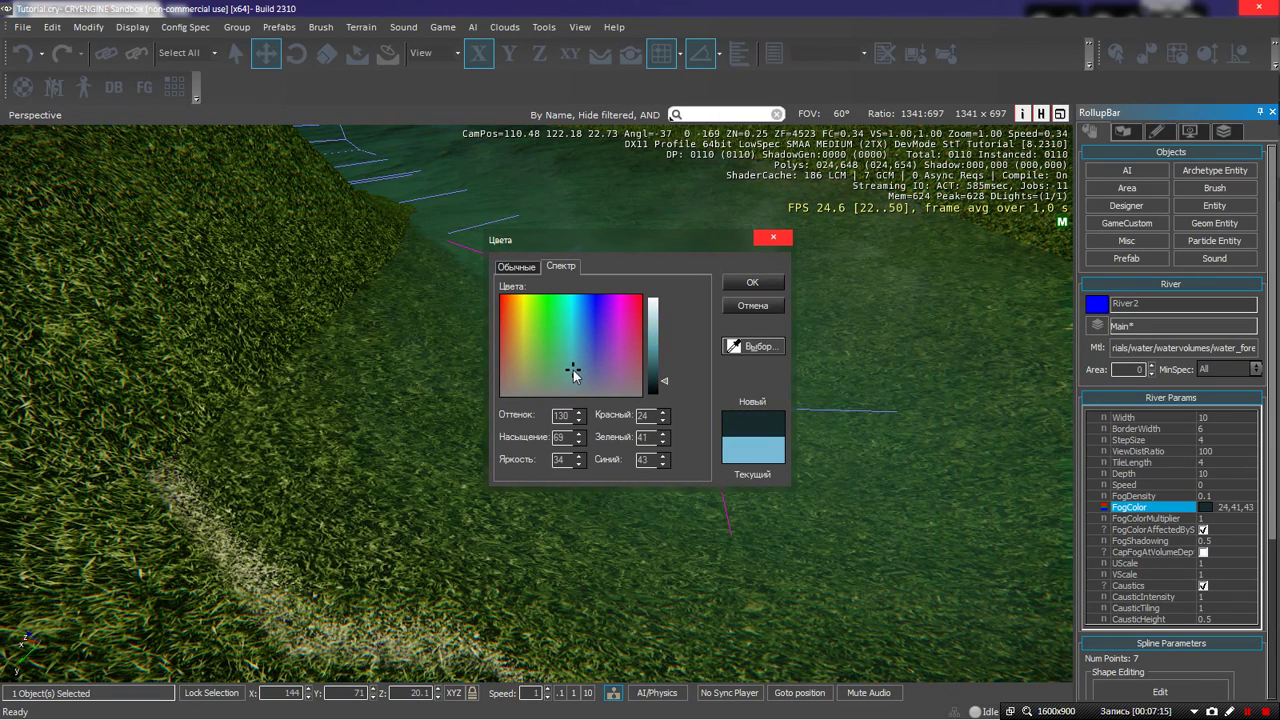
# Try sampling a fog color from the screen, and set the river's FogColor to 35,60,62
pyautogui.click(739, 349)
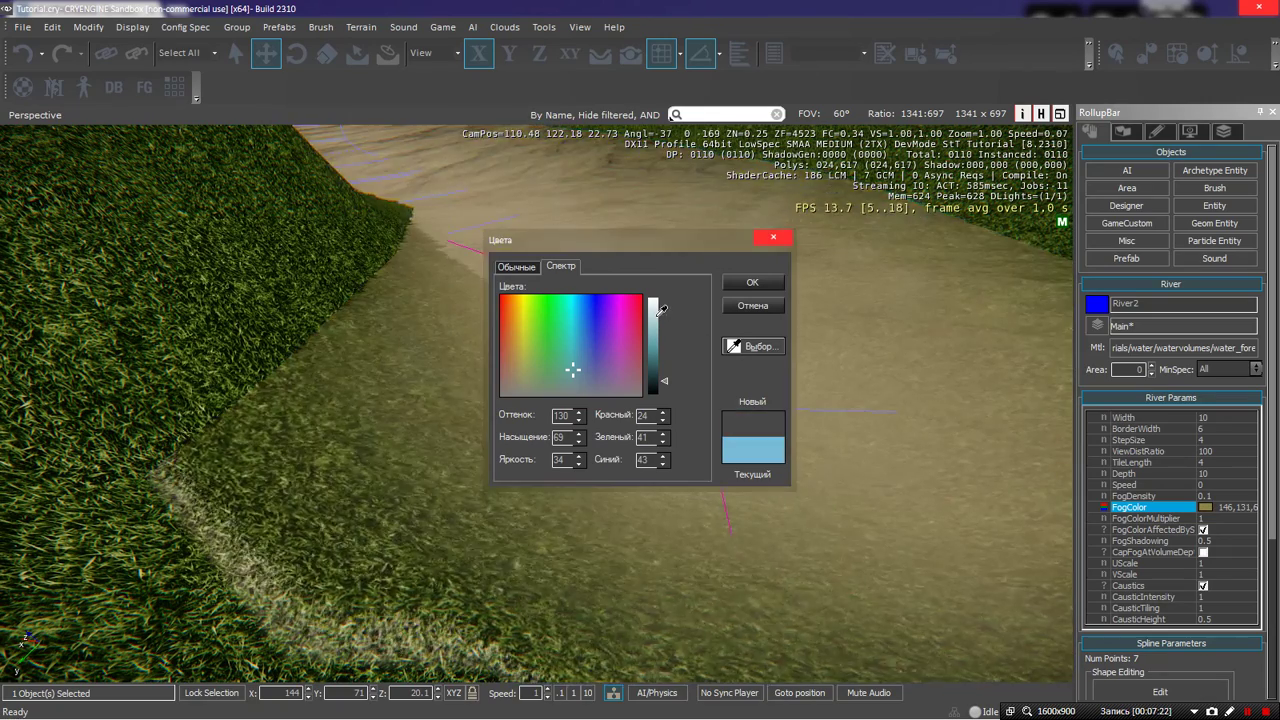
pyautogui.click(657, 321)
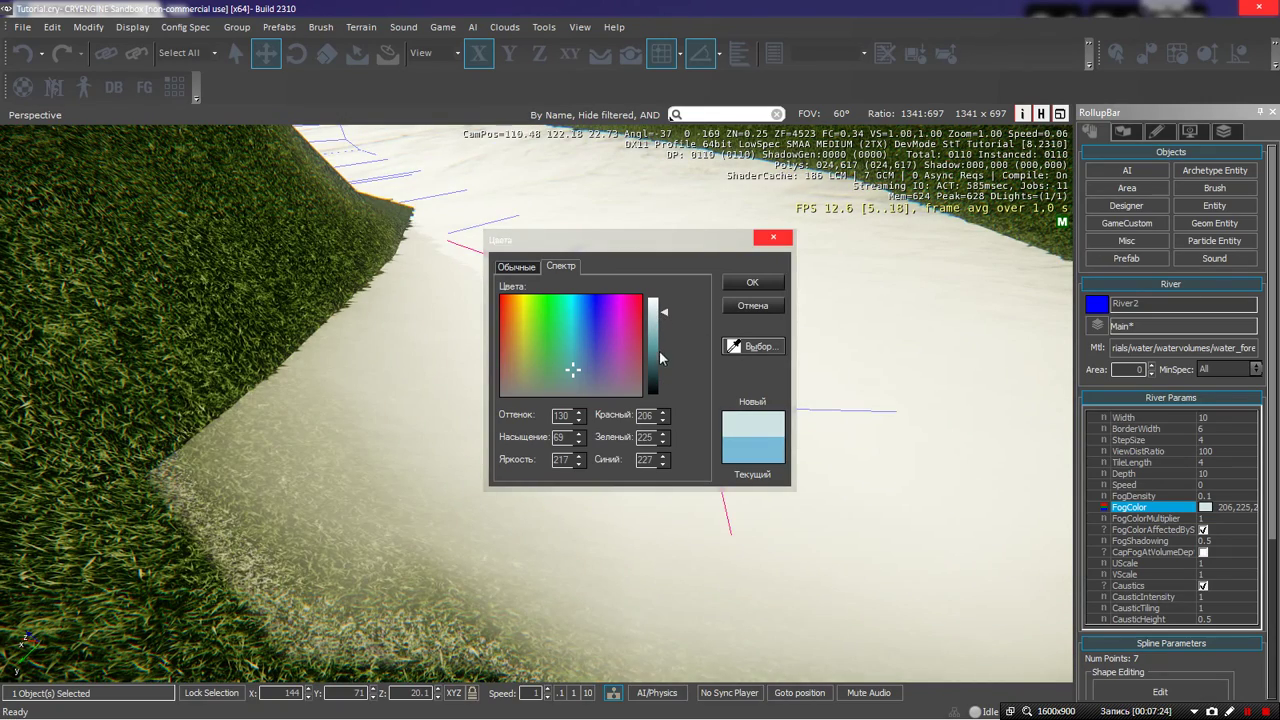
pyautogui.moveTo(655, 342); pyautogui.dragTo(658, 388)
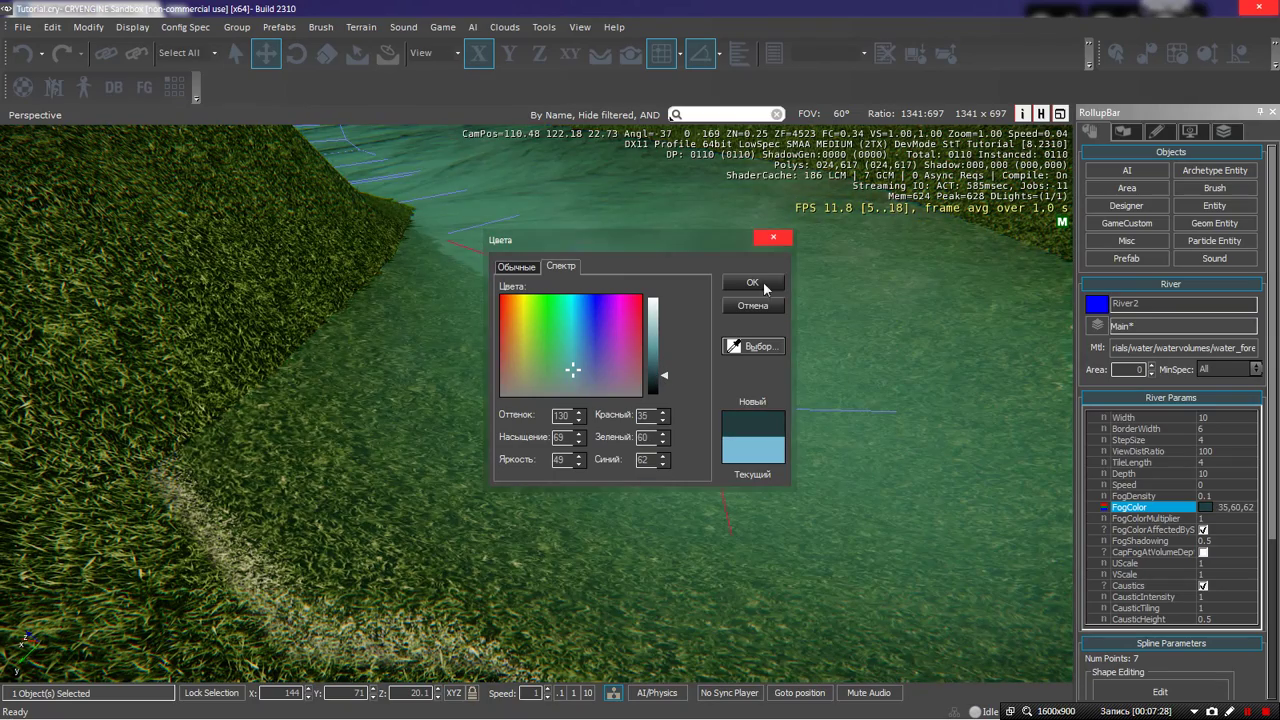
pyautogui.click(754, 284)
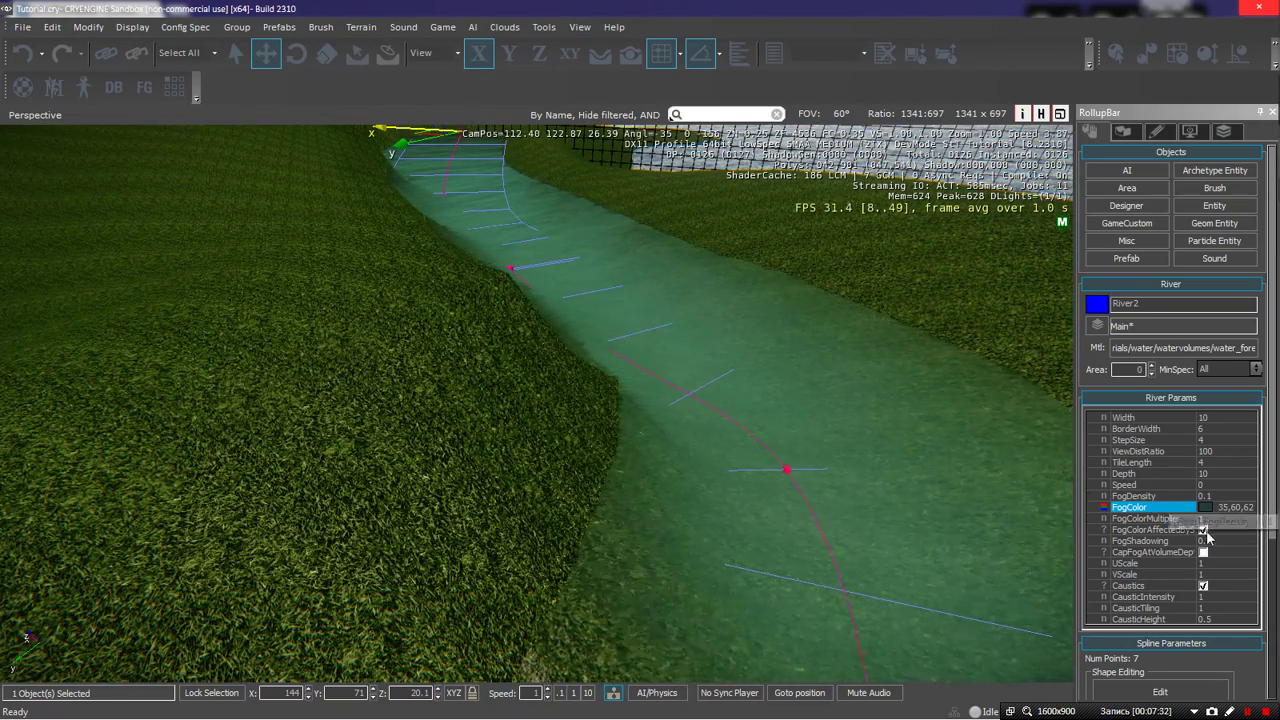
# Stop the river's fog color from being affected by the sun and check the water from a low view
pyautogui.click(1206, 531)
pyautogui.click(1206, 531)
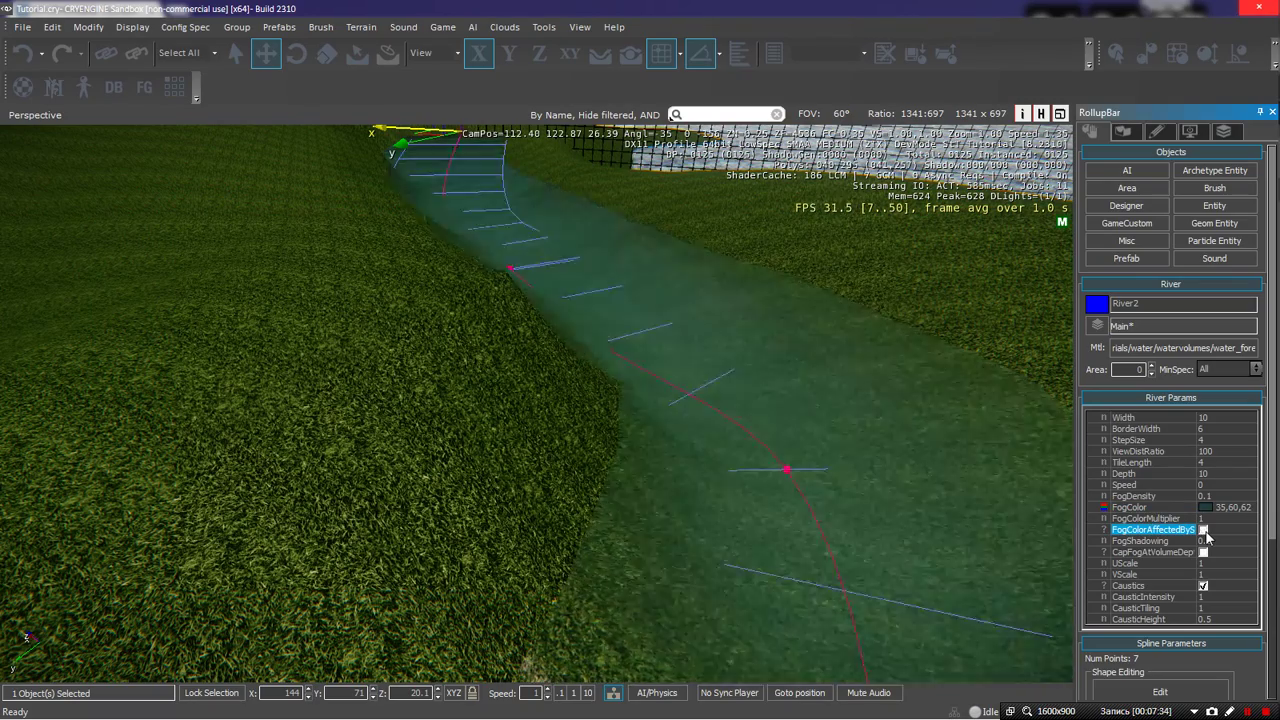
pyautogui.moveTo(848, 469)
pyautogui.mouseDown(button='right')
pyautogui.moveTo(836, 415)
pyautogui.moveTo(842, 432)
pyautogui.moveTo(822, 434)
pyautogui.moveTo(824, 490)
pyautogui.moveTo(820, 426)
pyautogui.moveTo(836, 462)
pyautogui.moveTo(862, 476)
pyautogui.moveTo(853, 467)
pyautogui.mouseUp(button='right')
pyautogui.press('w')
pyautogui.press('s')
pyautogui.press('w')
pyautogui.press('s')
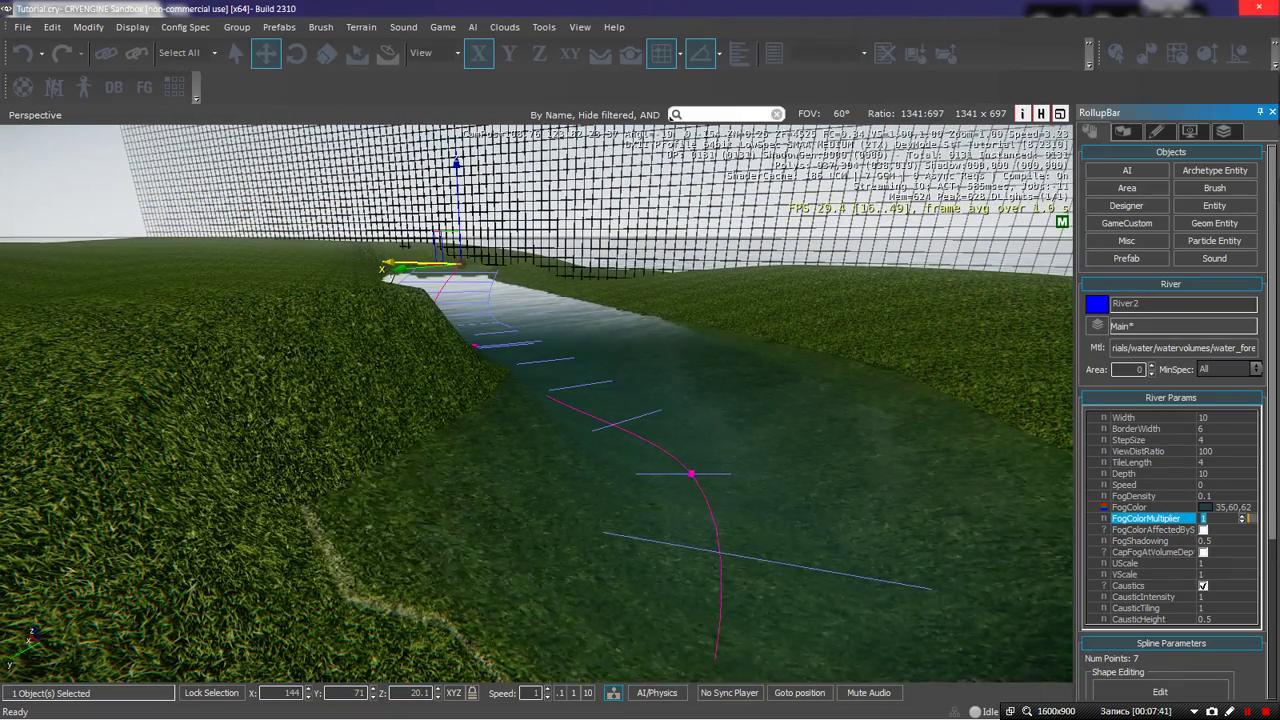
# Try FogColorMultiplier values of 0, 10 and 100 on the river, and leave it at 0
pyautogui.write('0')
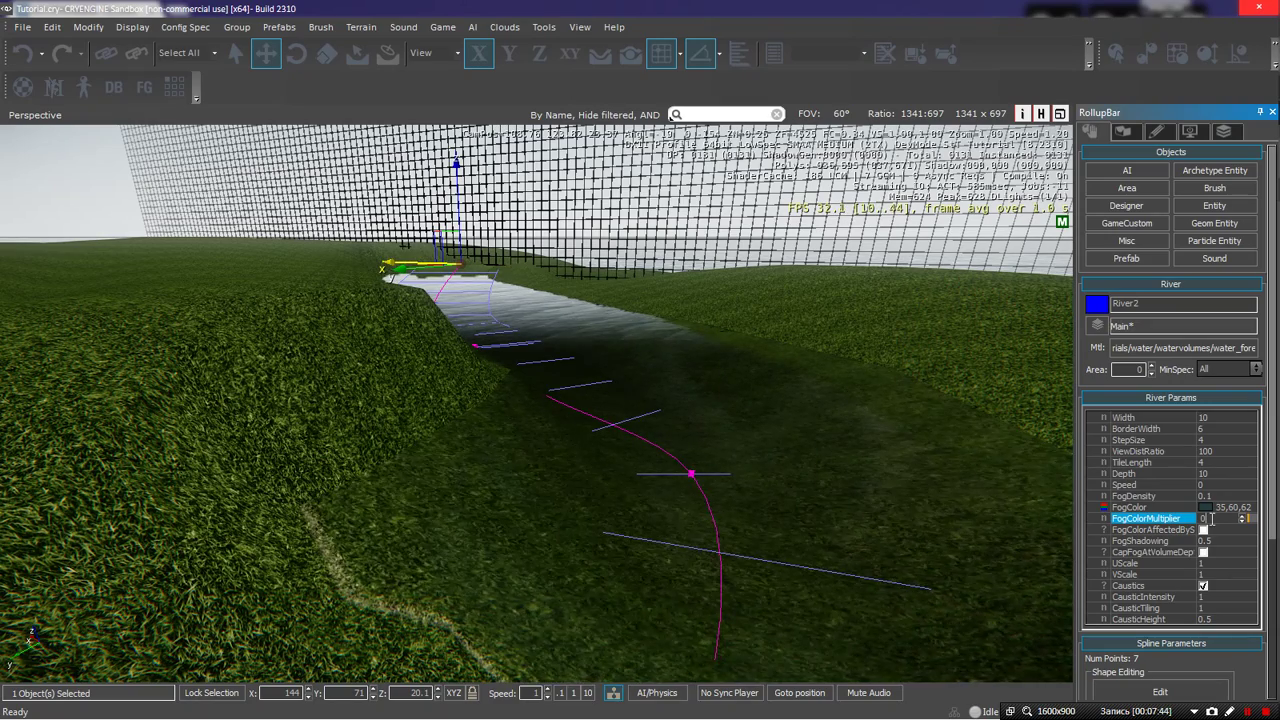
pyautogui.press('Return')
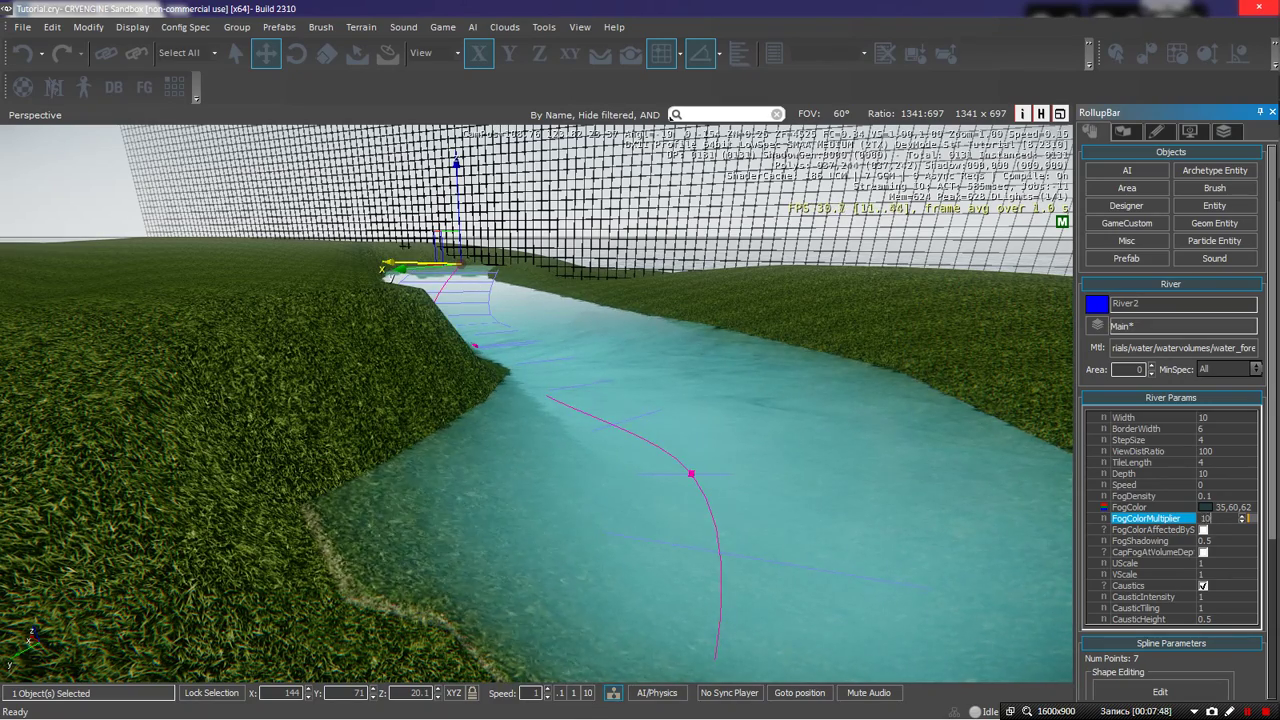
pyautogui.write('0')
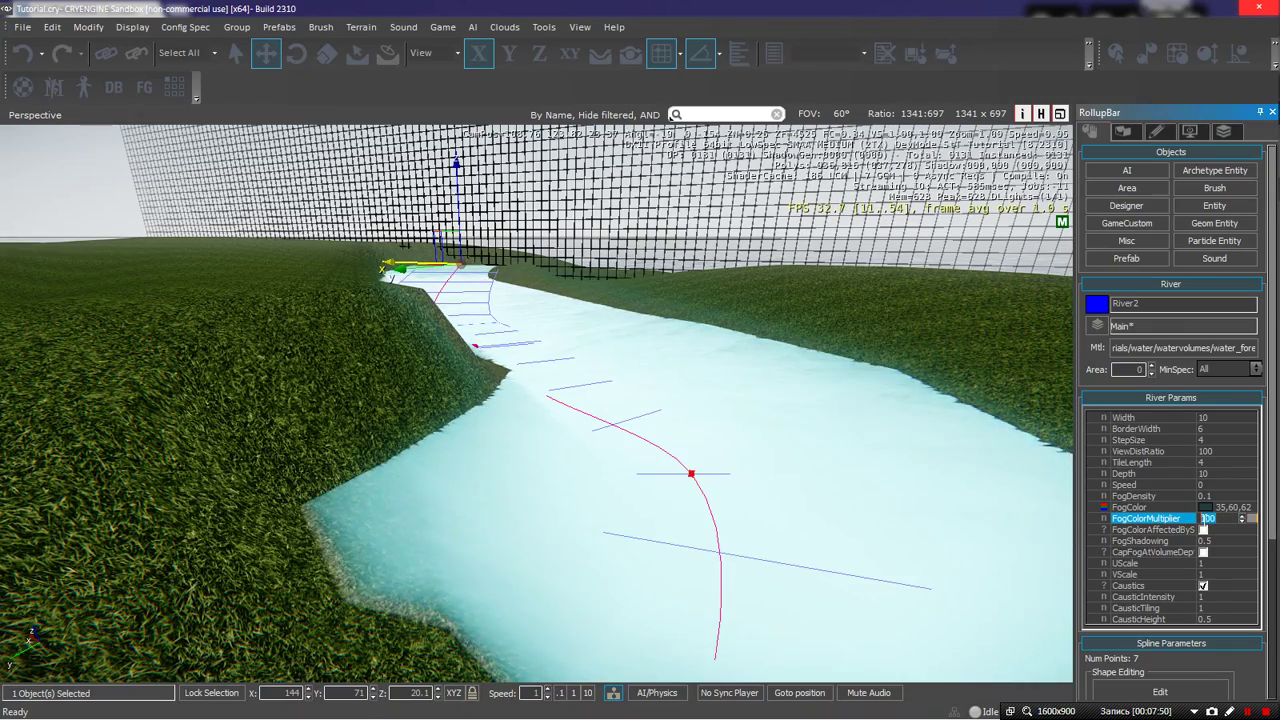
pyautogui.write('0')
pyautogui.moveTo(640, 434); pyautogui.dragTo(695, 587, button='right')
pyautogui.press('w')
pyautogui.press('s')
pyautogui.press('a')
pyautogui.press('d')
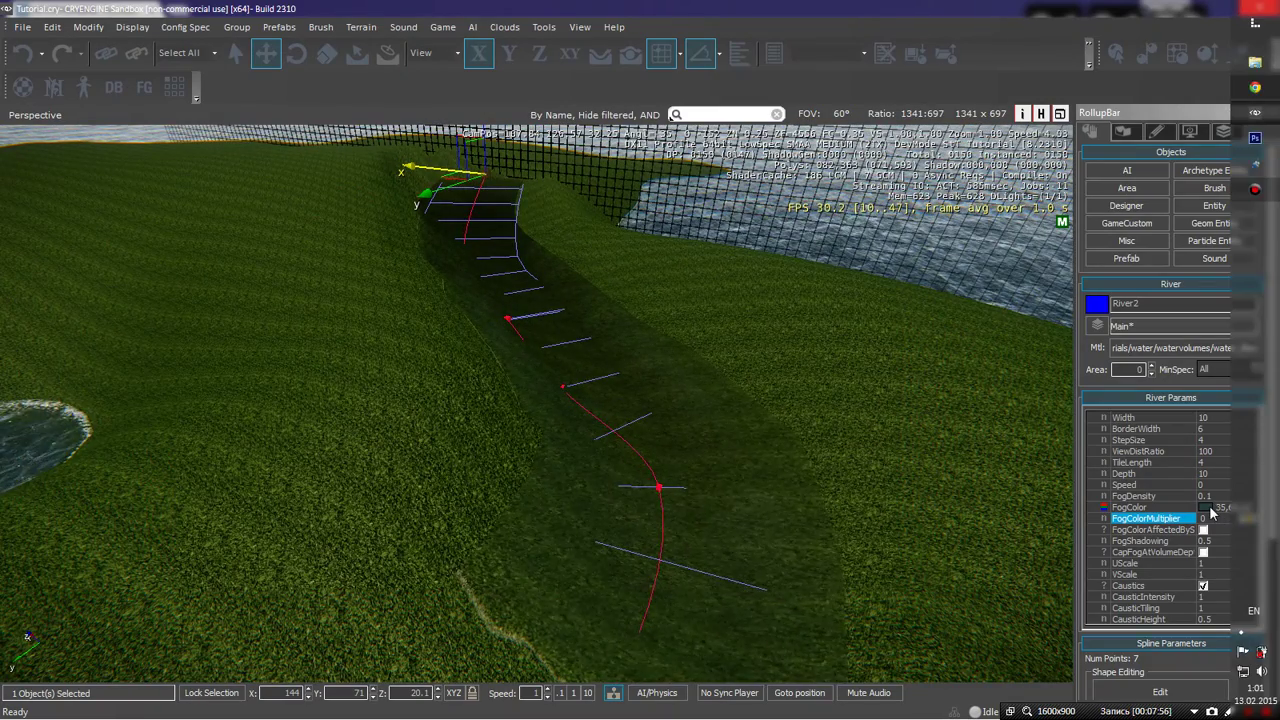
# Brighten the river's fog color to a medium teal with red 59 and green 102
pyautogui.click(1212, 508)
pyautogui.click(1205, 508)
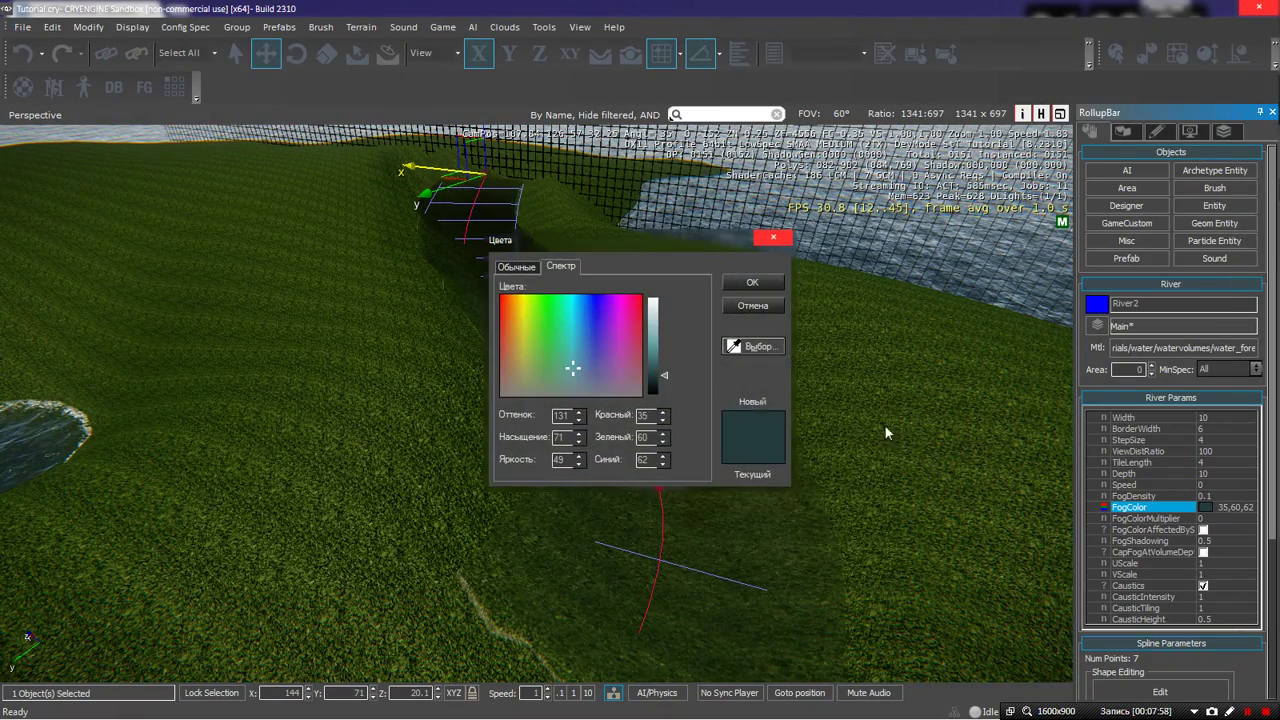
pyautogui.click(752, 285)
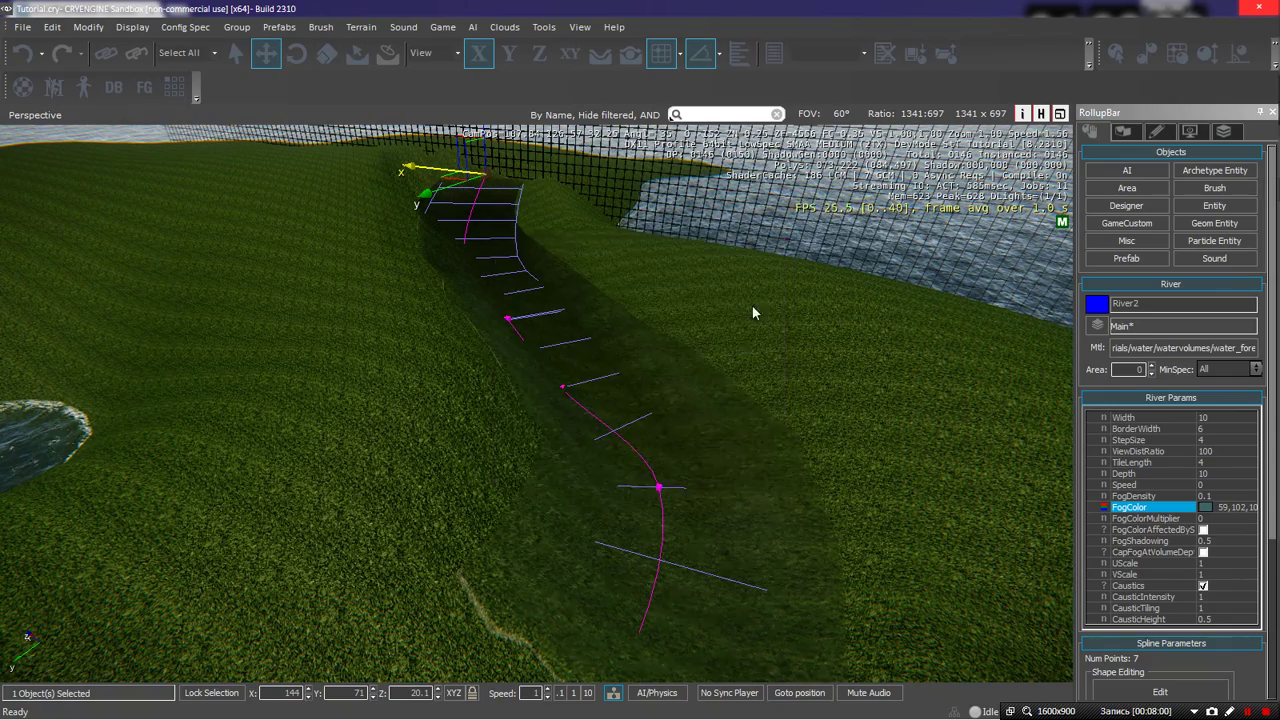
# Try FogColorMultiplier values of 0.1 and 0.2 on the river, and return it to 0
pyautogui.moveTo(754, 311); pyautogui.dragTo(813, 453, button='right')
pyautogui.scroll(5, 764, 352)
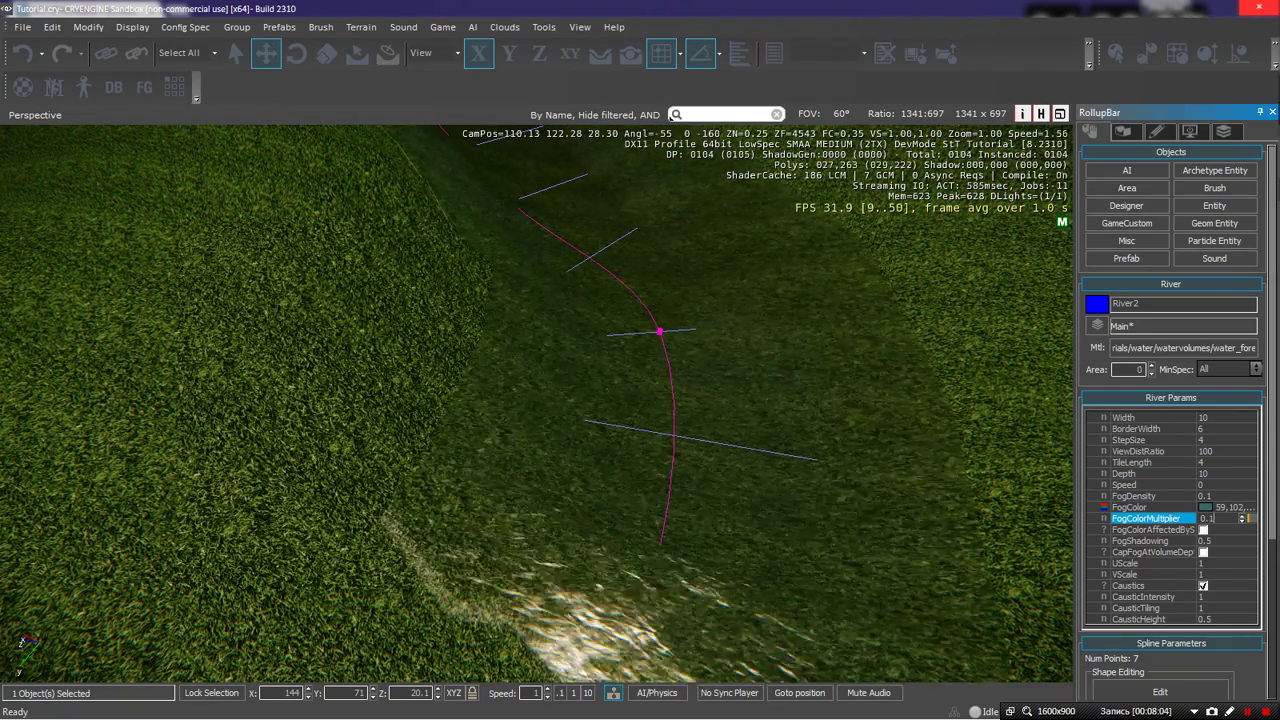
pyautogui.press('Return')
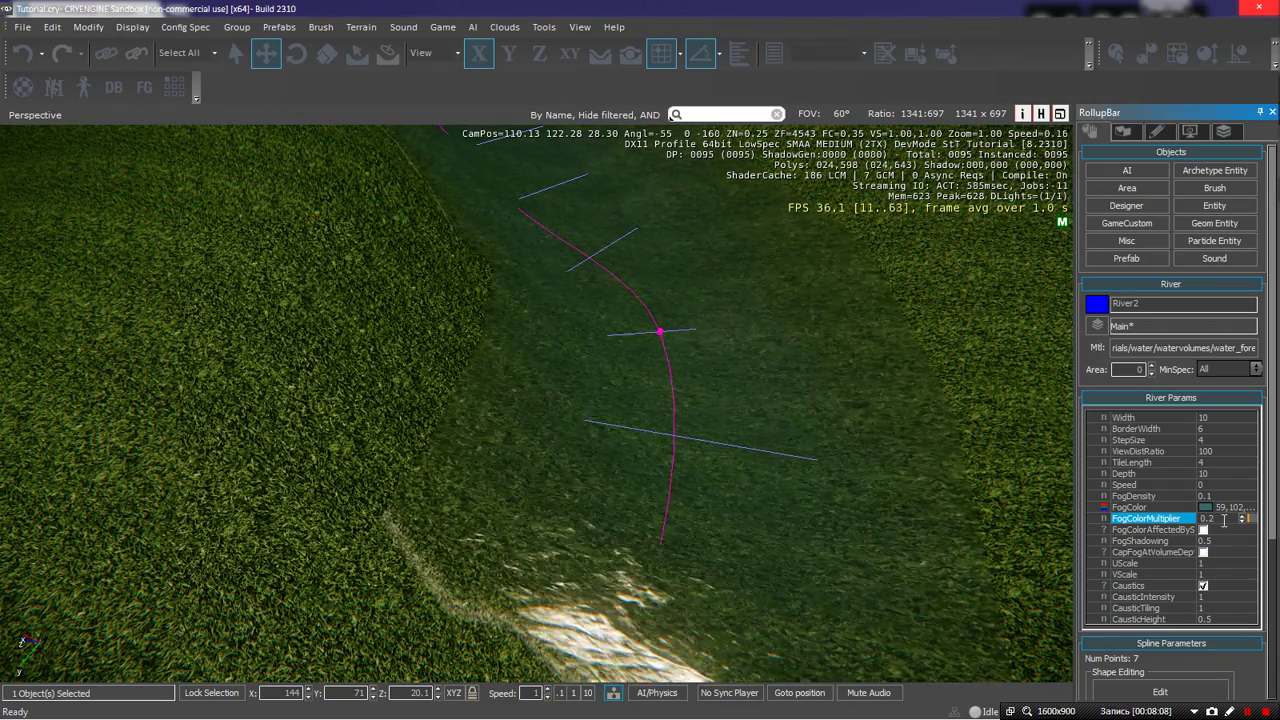
pyautogui.moveTo(805, 452); pyautogui.dragTo(758, 378, button='right')
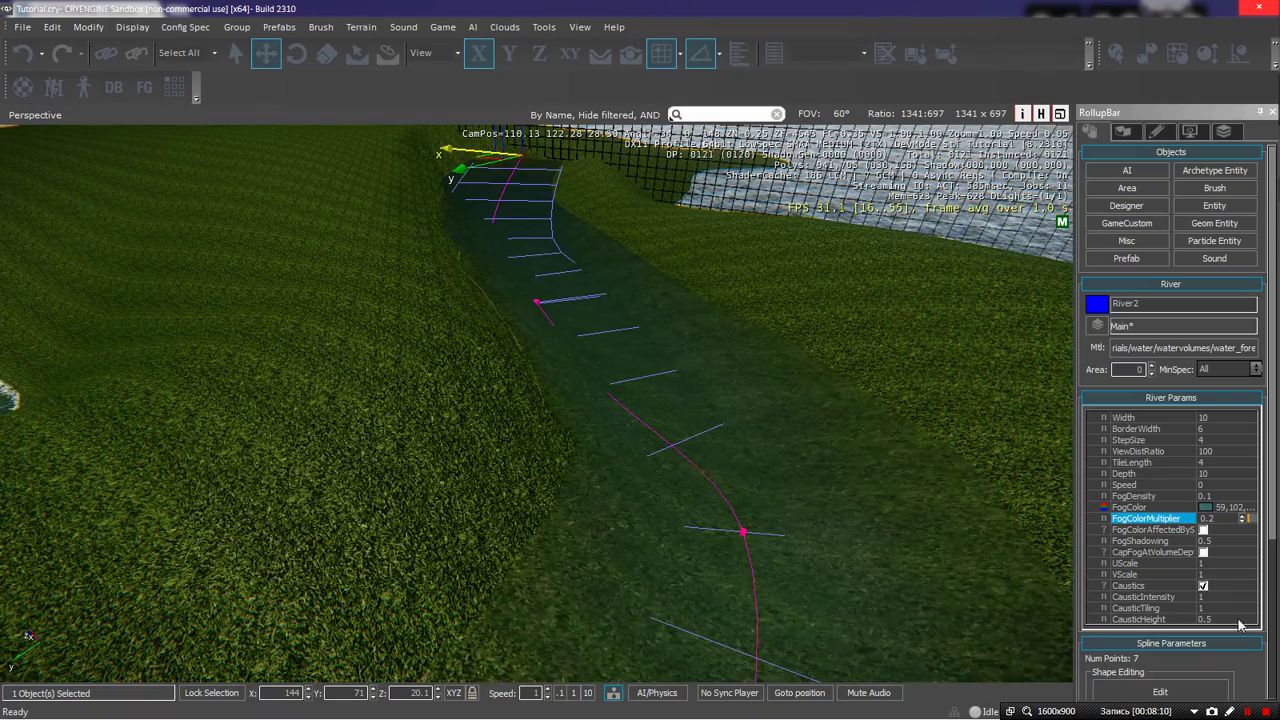
pyautogui.press('Return')
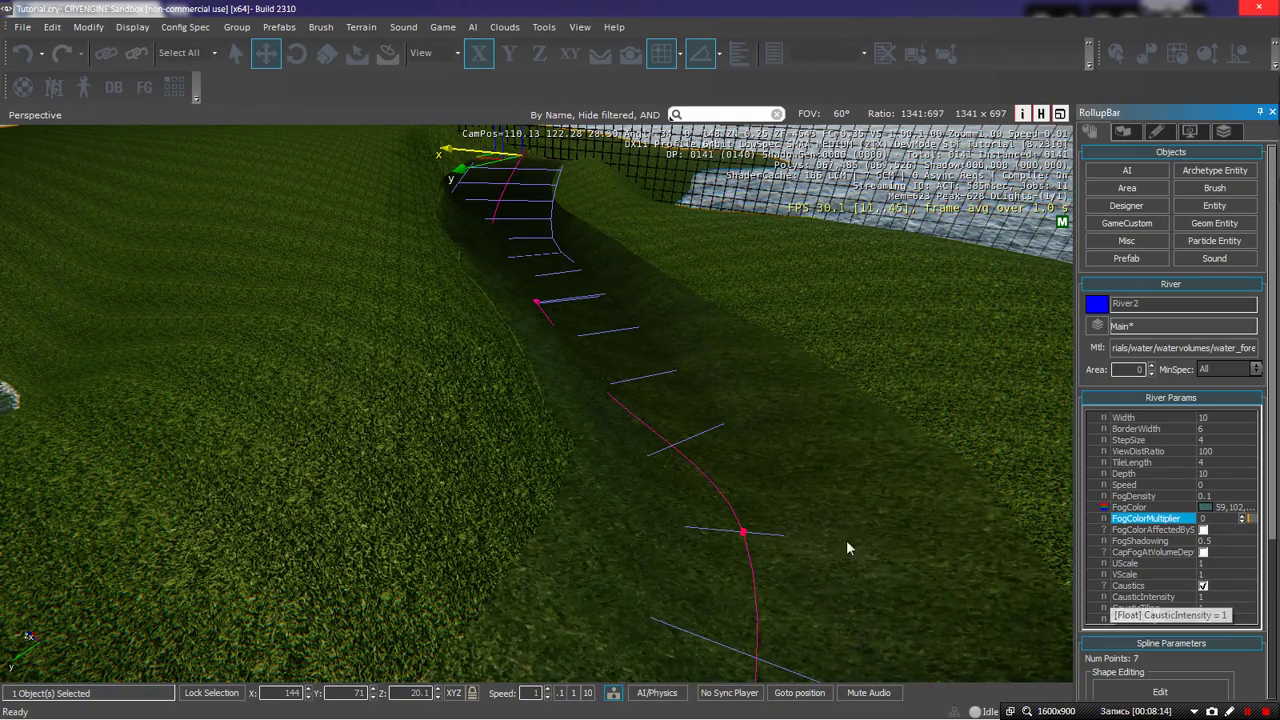
# Try other caustic heights for the river and set CausticHeight to 0.2
pyautogui.moveTo(847, 543); pyautogui.dragTo(857, 560, button='right')
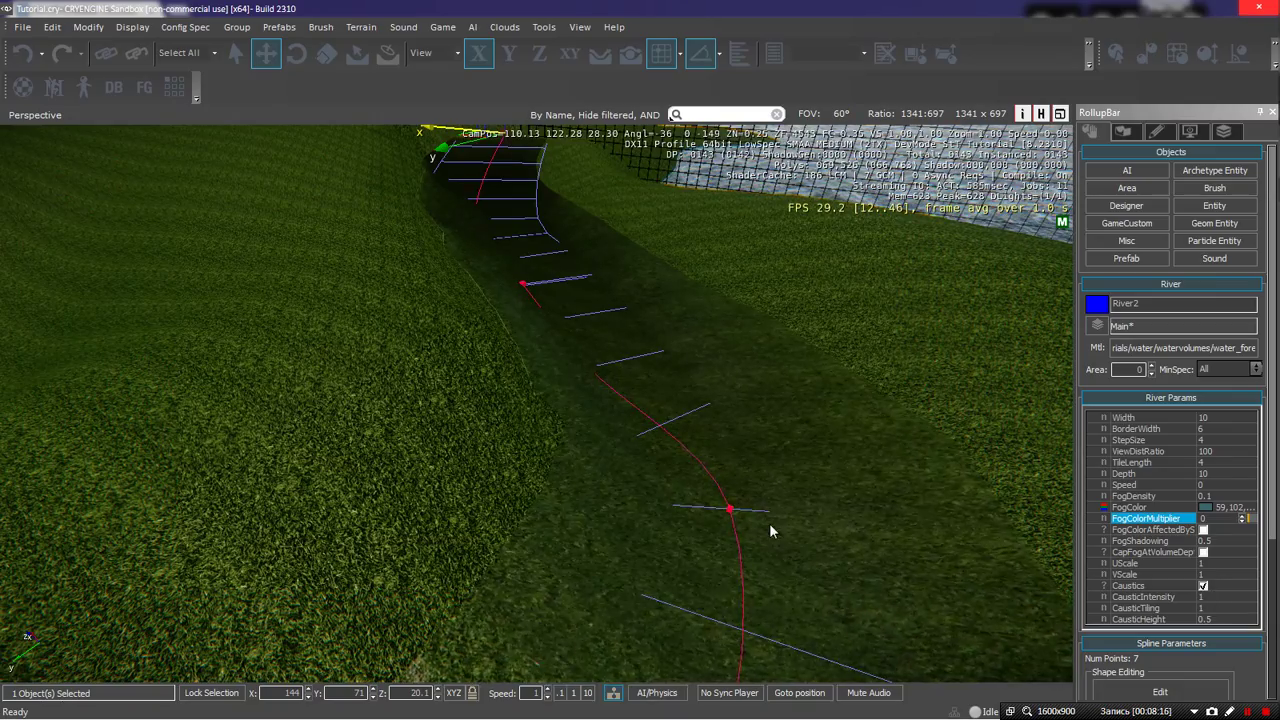
pyautogui.press('w')
pyautogui.moveTo(780, 470); pyautogui.dragTo(721, 406, button='right')
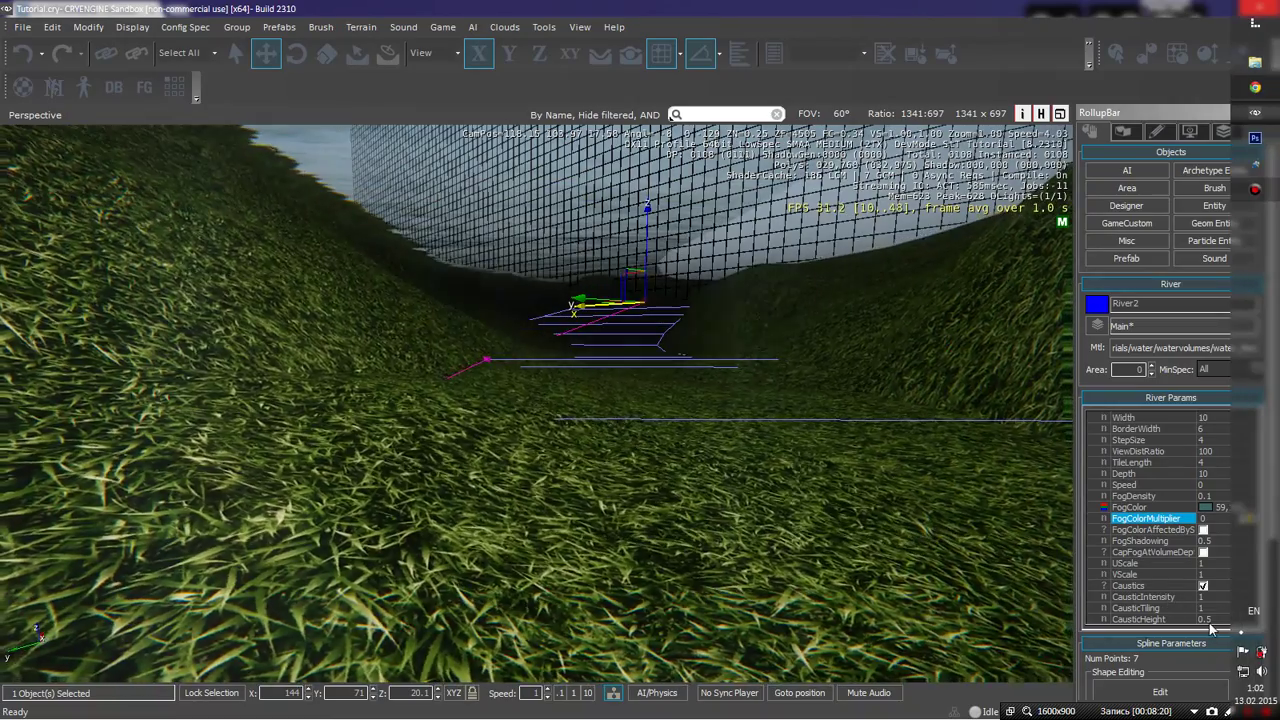
pyautogui.click(1214, 620)
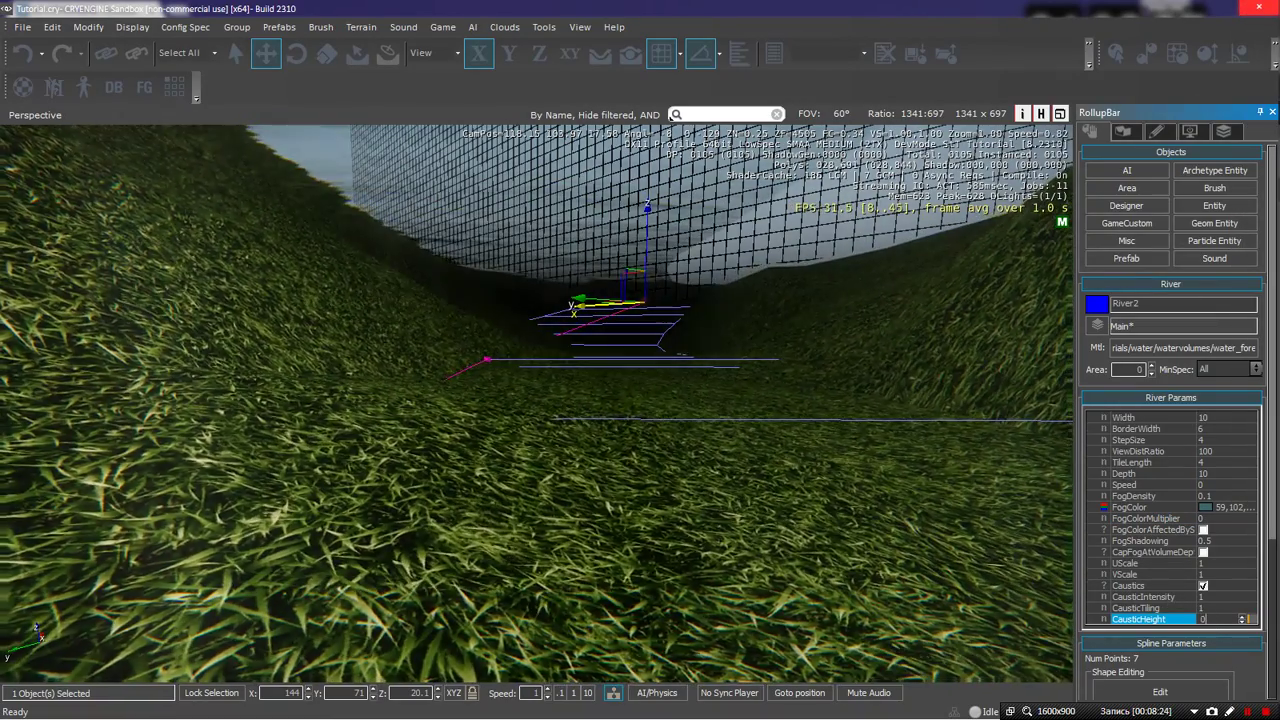
pyautogui.press('BackSpace')
pyautogui.write('1')
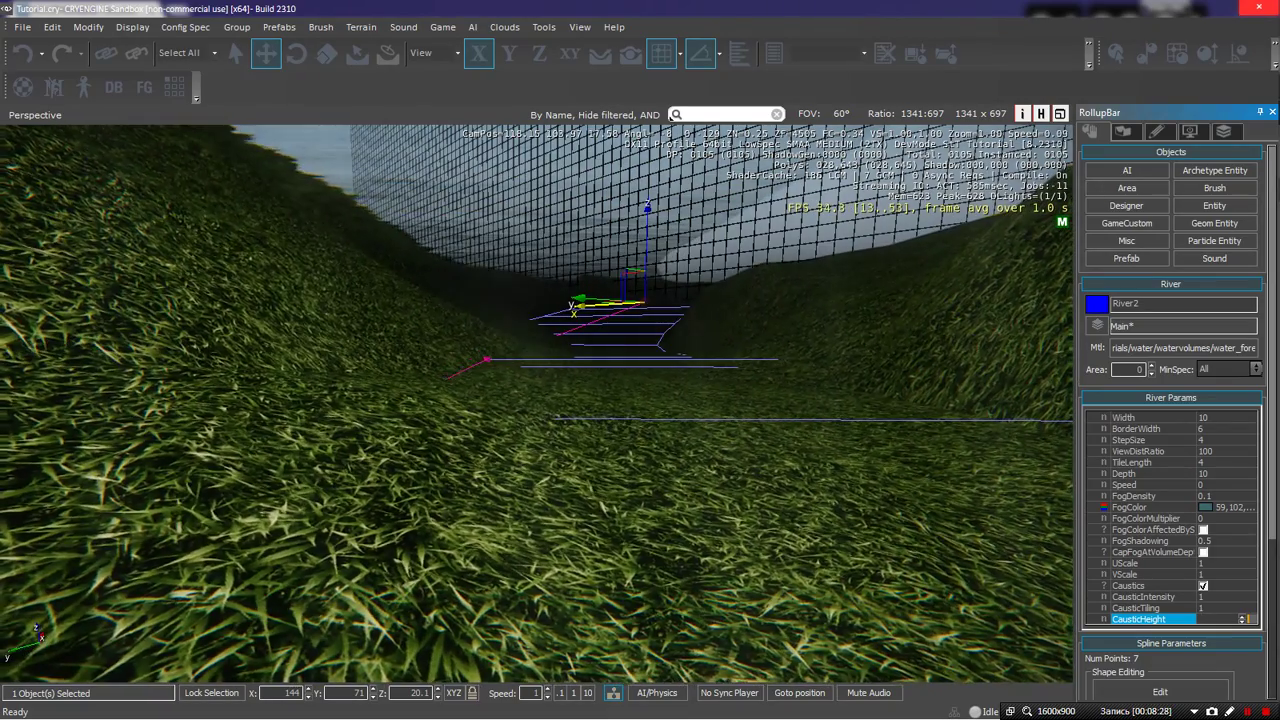
pyautogui.press('BackSpace')
pyautogui.write('0')
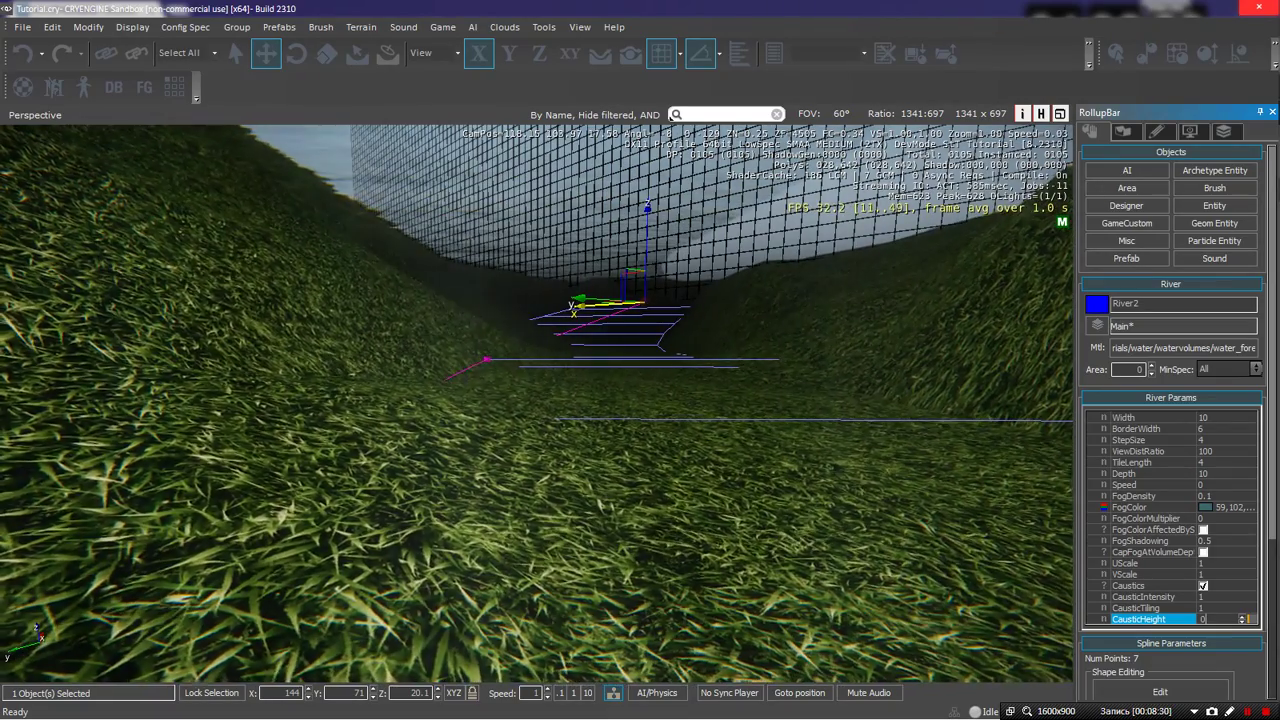
pyautogui.write('.2')
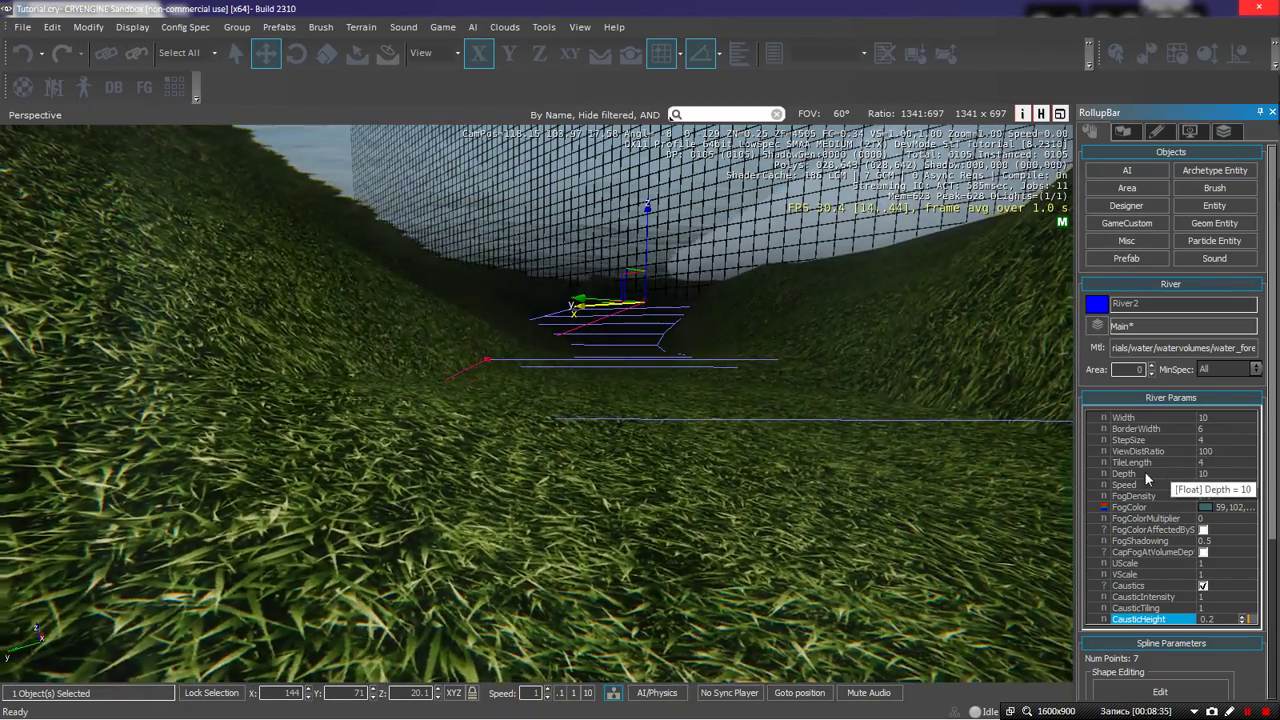
# Try a smaller TileLength for the river and restore it to 4
pyautogui.click(1223, 465)
pyautogui.write('1')
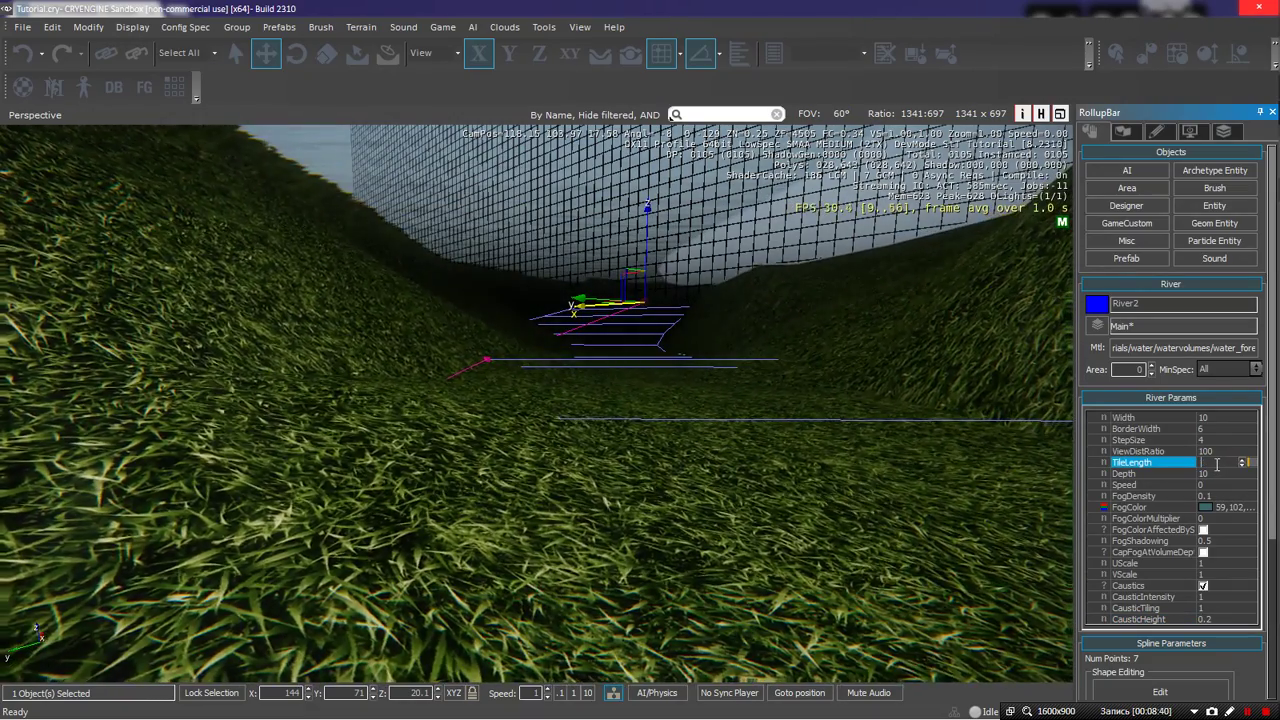
pyautogui.press('BackSpace')
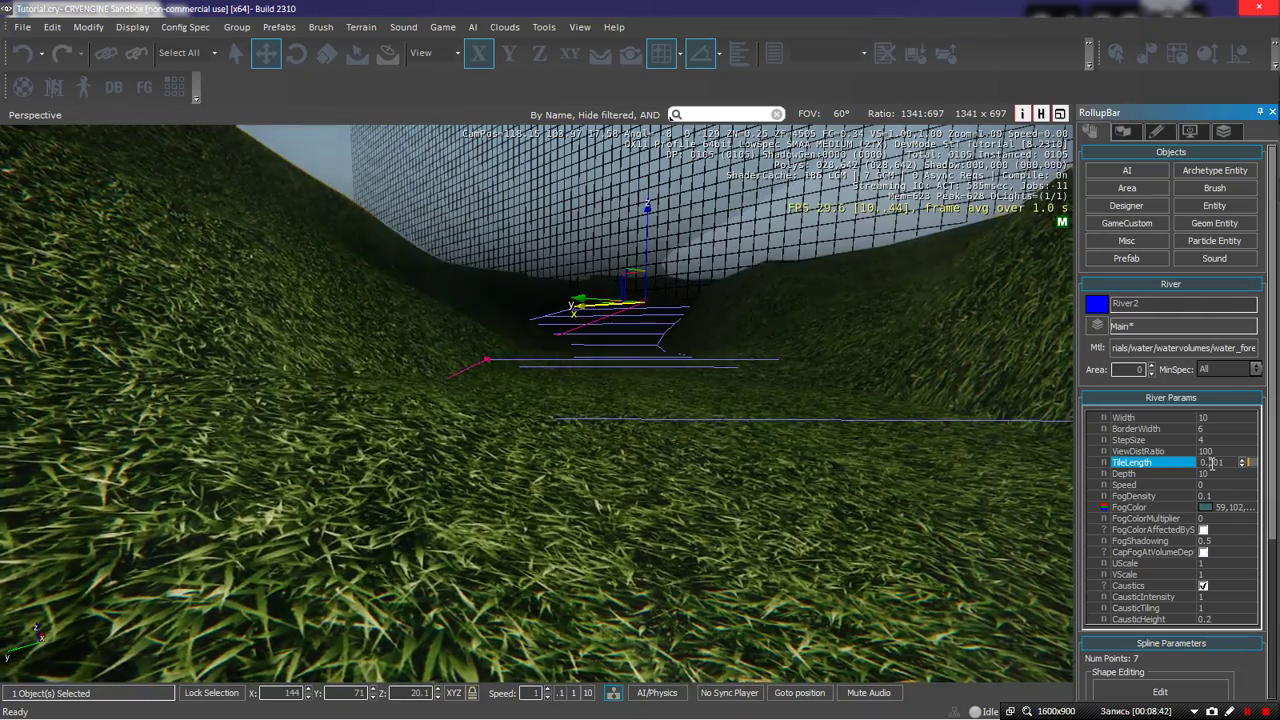
pyautogui.moveTo(1229, 463); pyautogui.dragTo(1187, 467)
pyautogui.write('4')
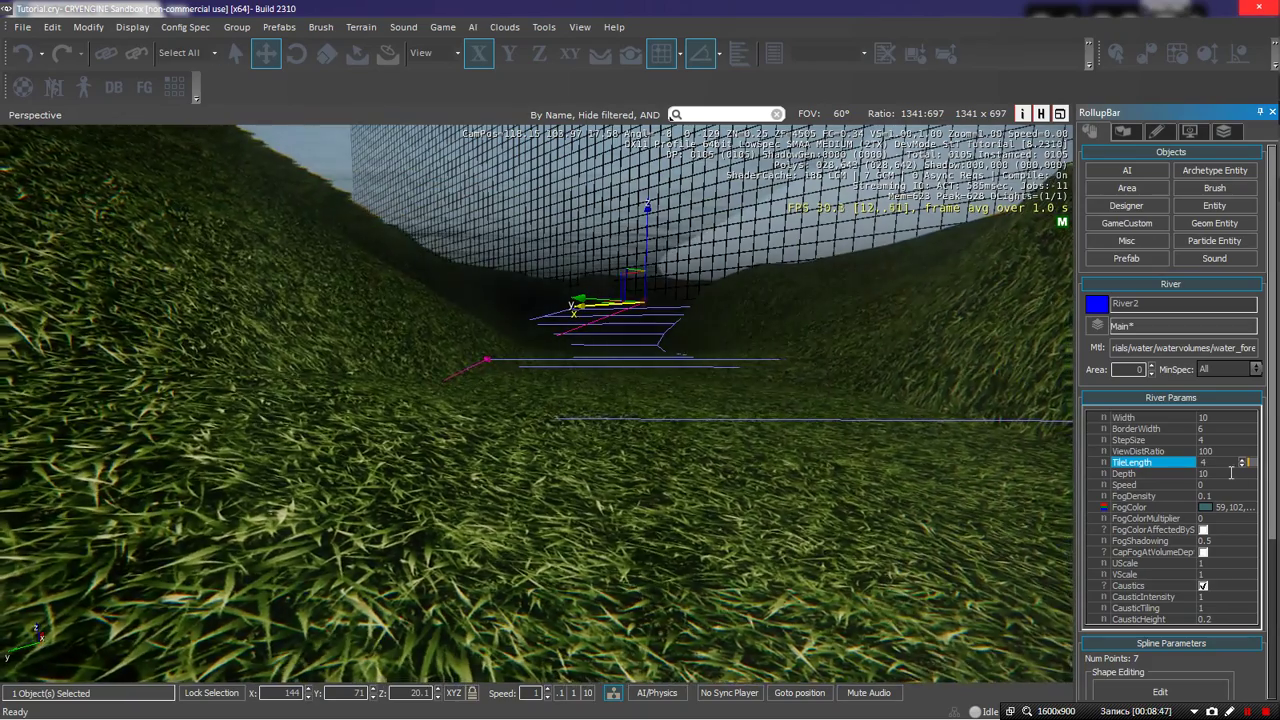
# Try a river Depth of 1, restore it to 10, and check the water along the trench
pyautogui.moveTo(1230, 474); pyautogui.dragTo(1202, 474)
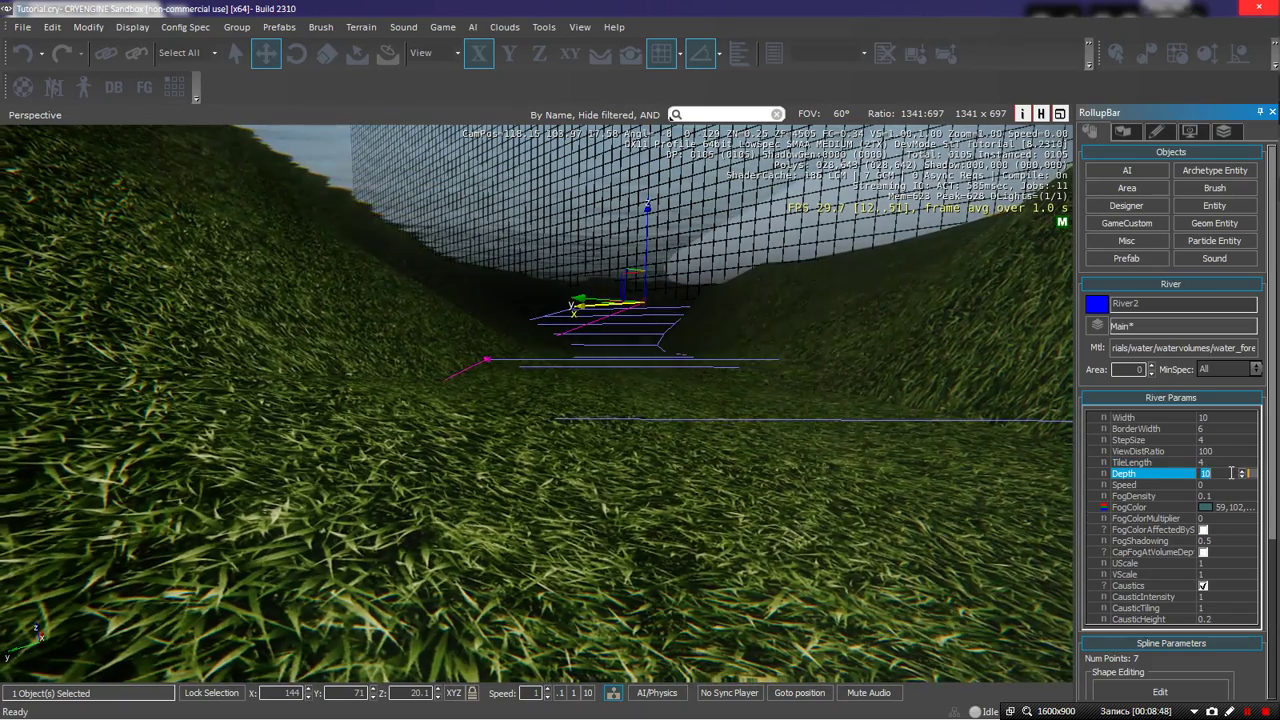
pyautogui.write('0')
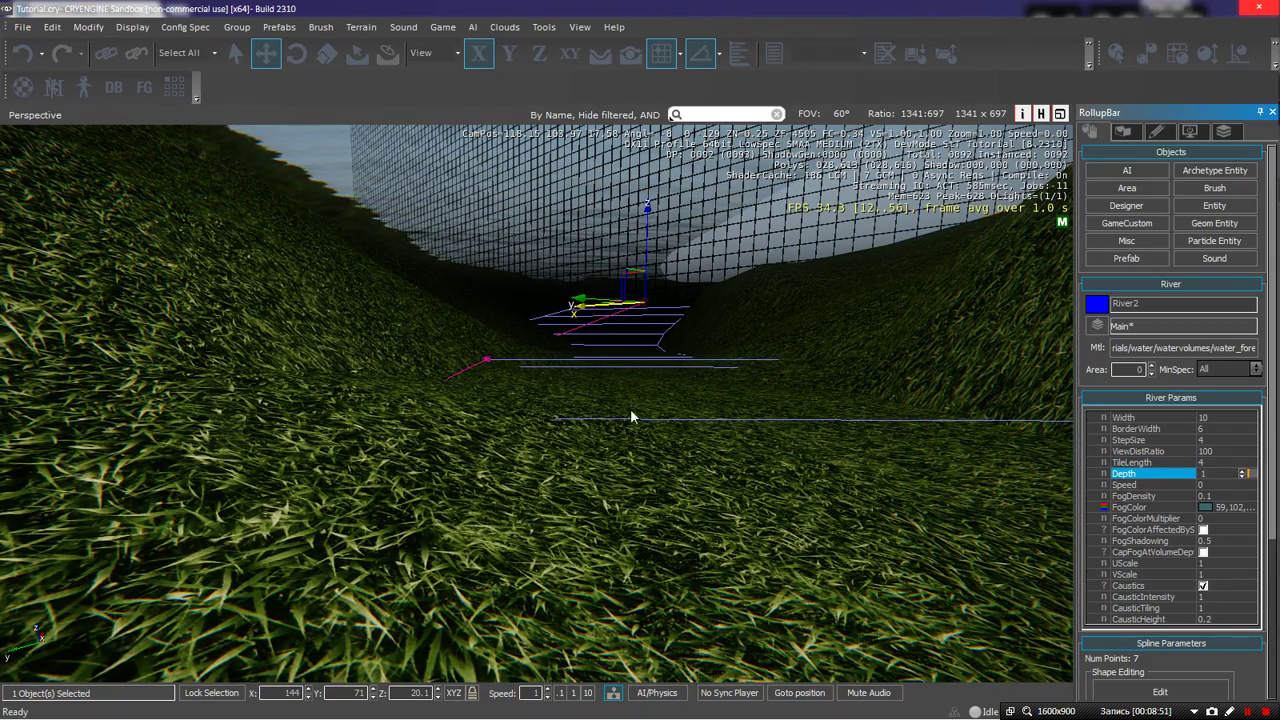
pyautogui.press('s')
pyautogui.moveTo(631, 412); pyautogui.dragTo(631, 450, button='right')
pyautogui.press('w')
pyautogui.press('s')
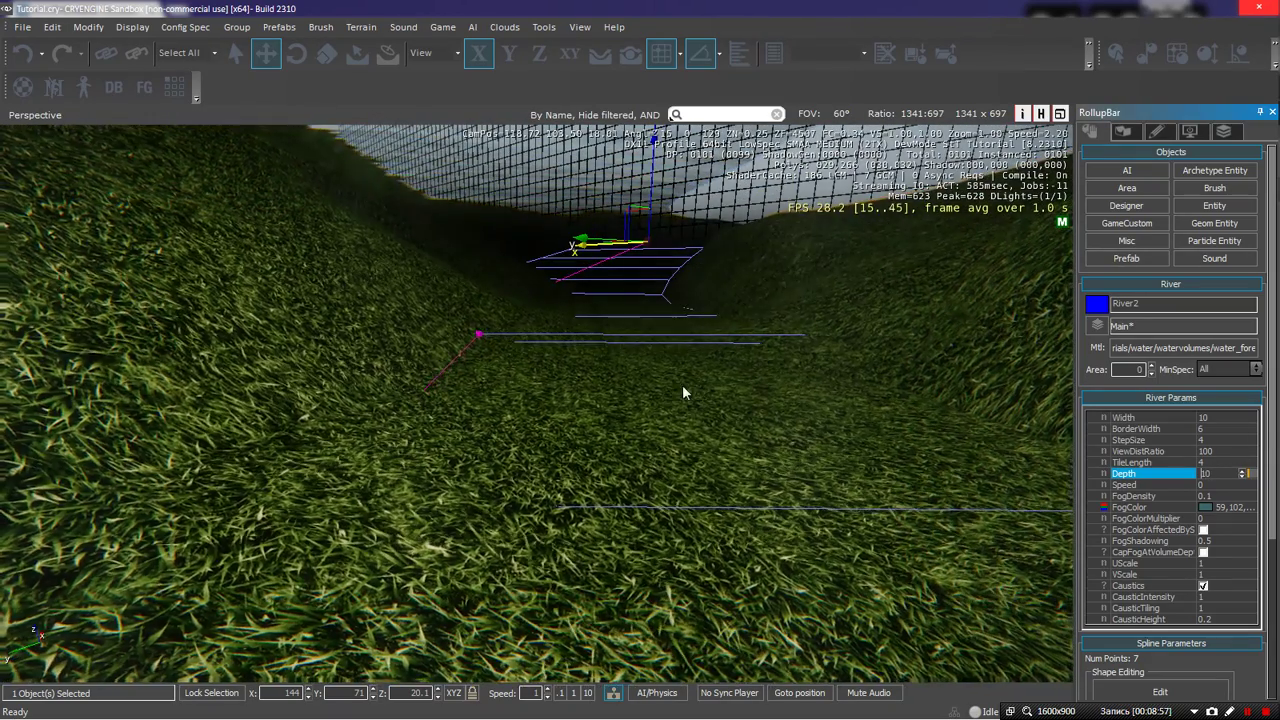
pyautogui.moveTo(683, 391)
pyautogui.mouseDown(button='right')
pyautogui.moveTo(695, 385)
pyautogui.moveTo(702, 408)
pyautogui.moveTo(690, 392)
pyautogui.moveTo(689, 404)
pyautogui.mouseUp(button='right')
pyautogui.press('s')
pyautogui.press('w')
pyautogui.press('w')
pyautogui.press('s')
pyautogui.press('s')
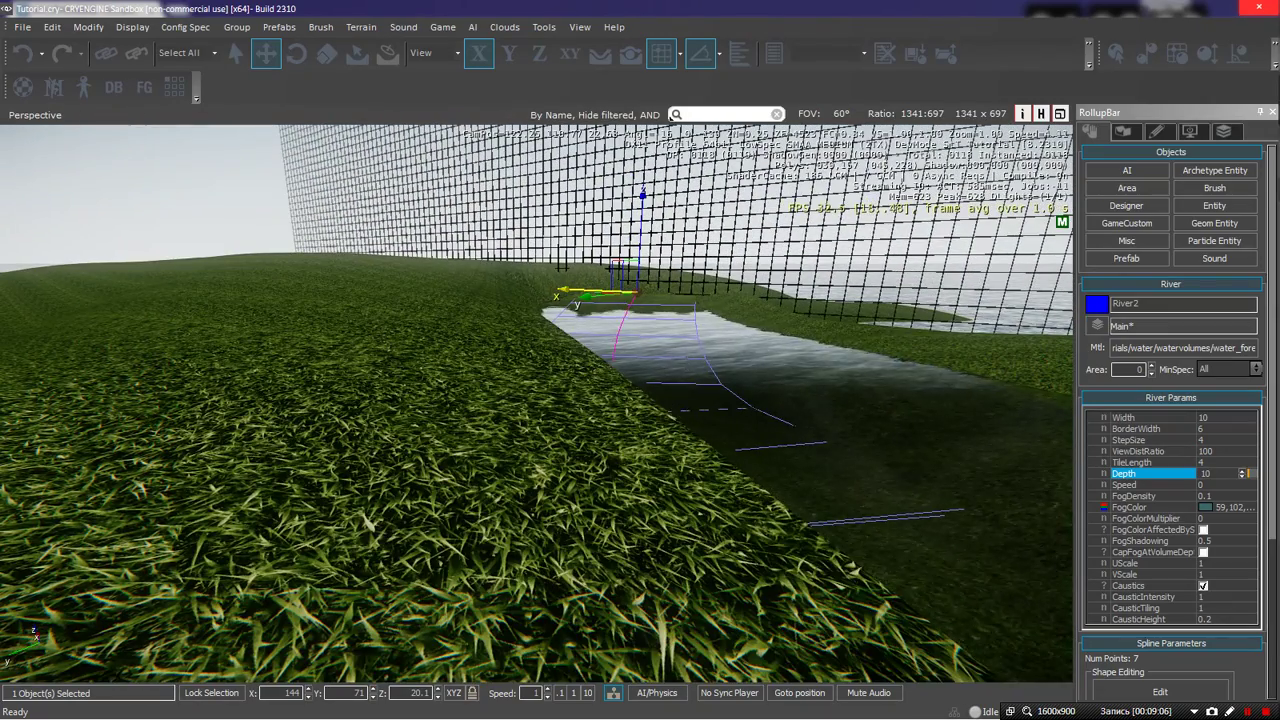
# Enter game mode, walk and swim through the river trench to inspect the water, and return to editing
pyautogui.hotkey('ctrl', 'g')
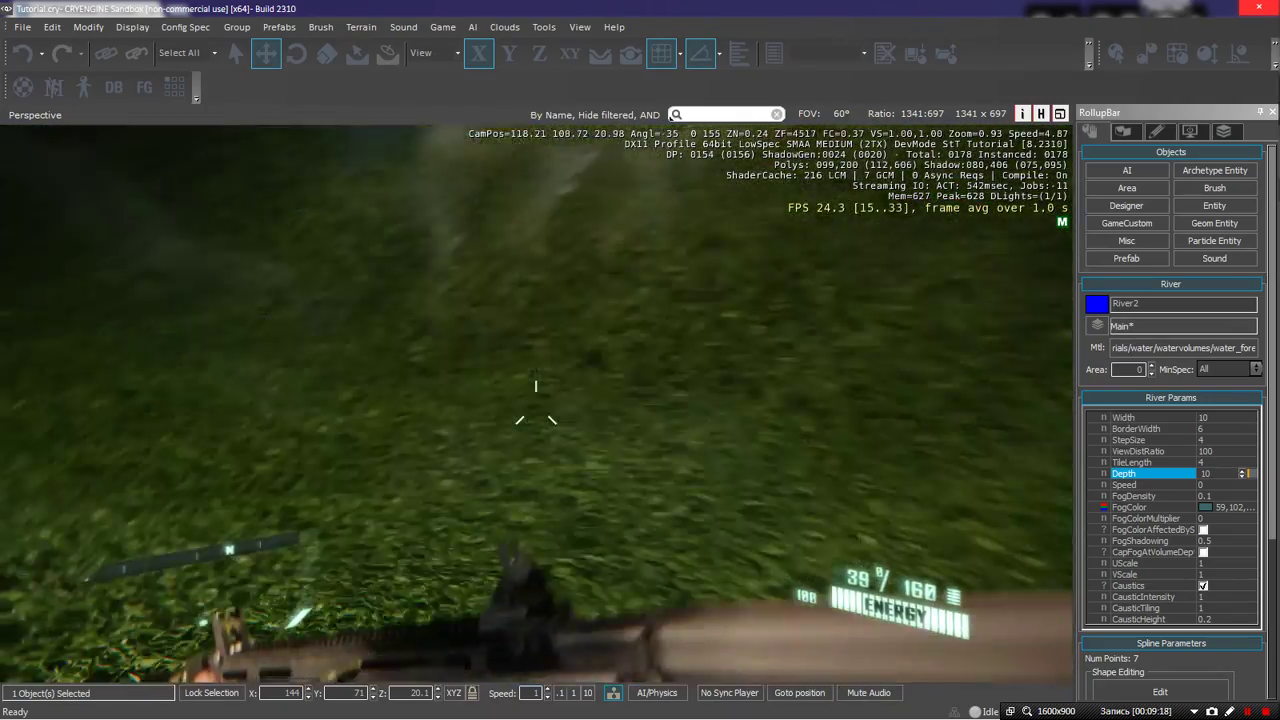
pyautogui.press('w')
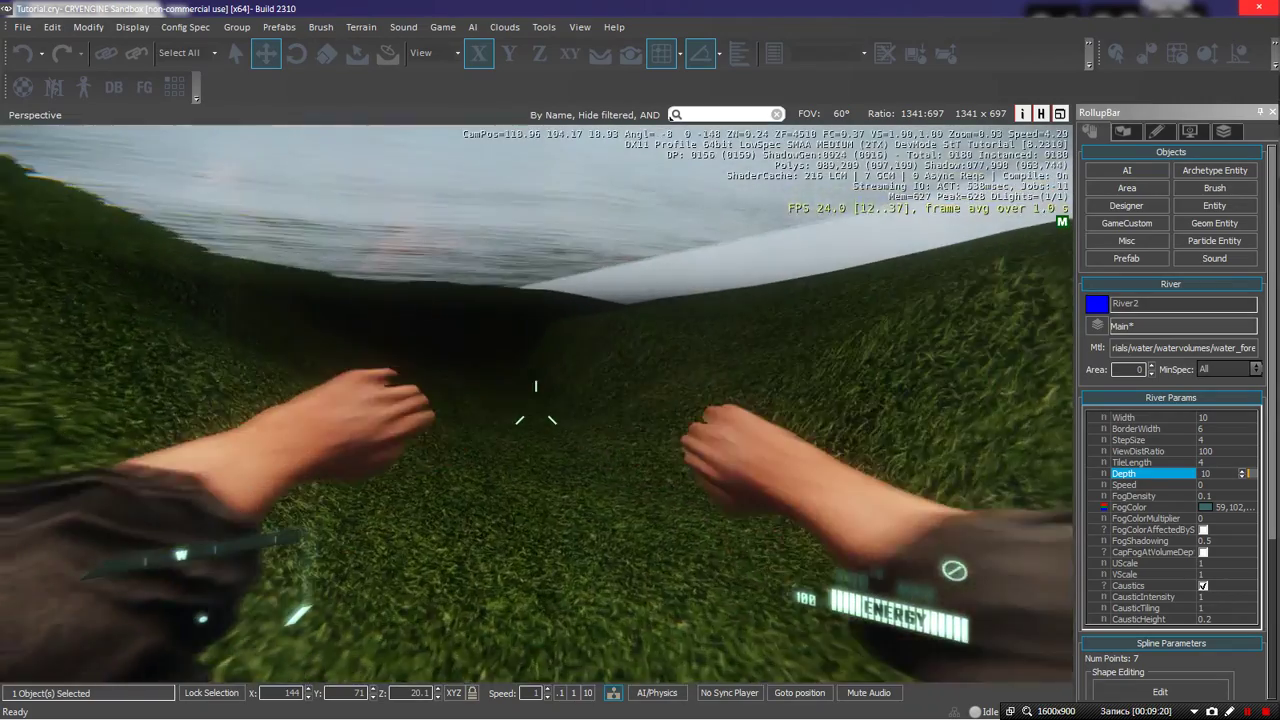
pyautogui.press('w')
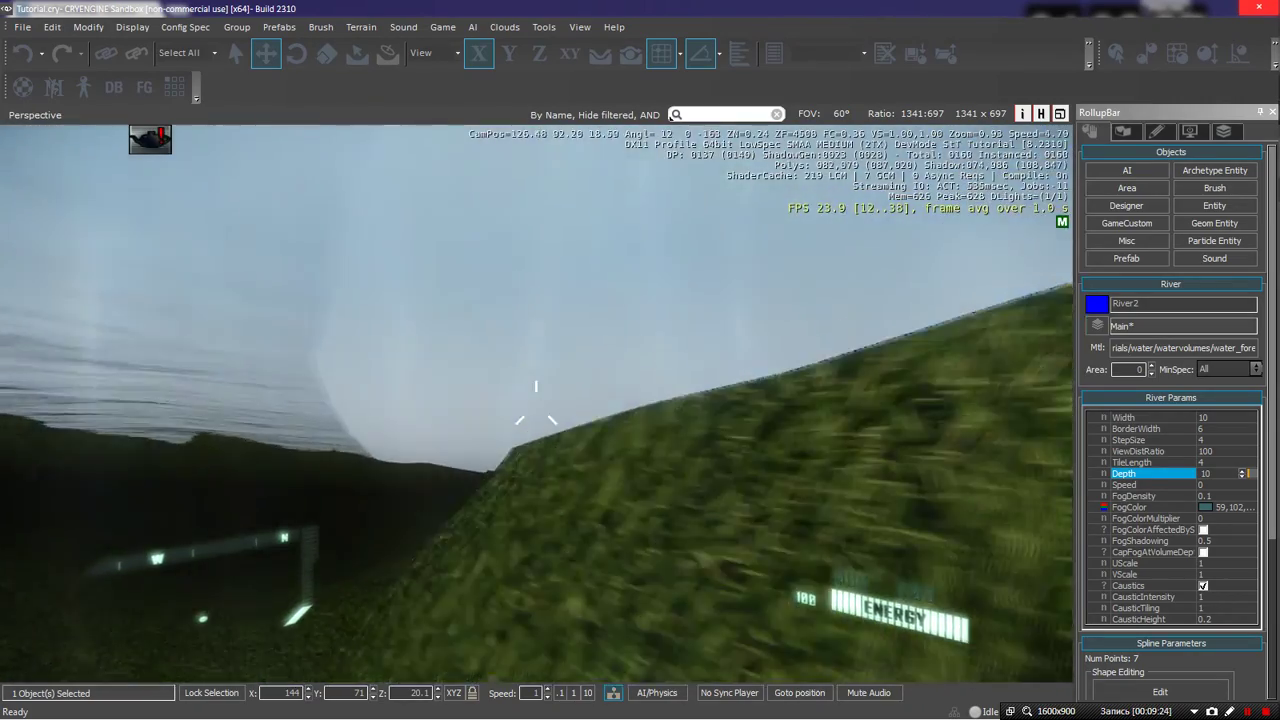
pyautogui.press('w')
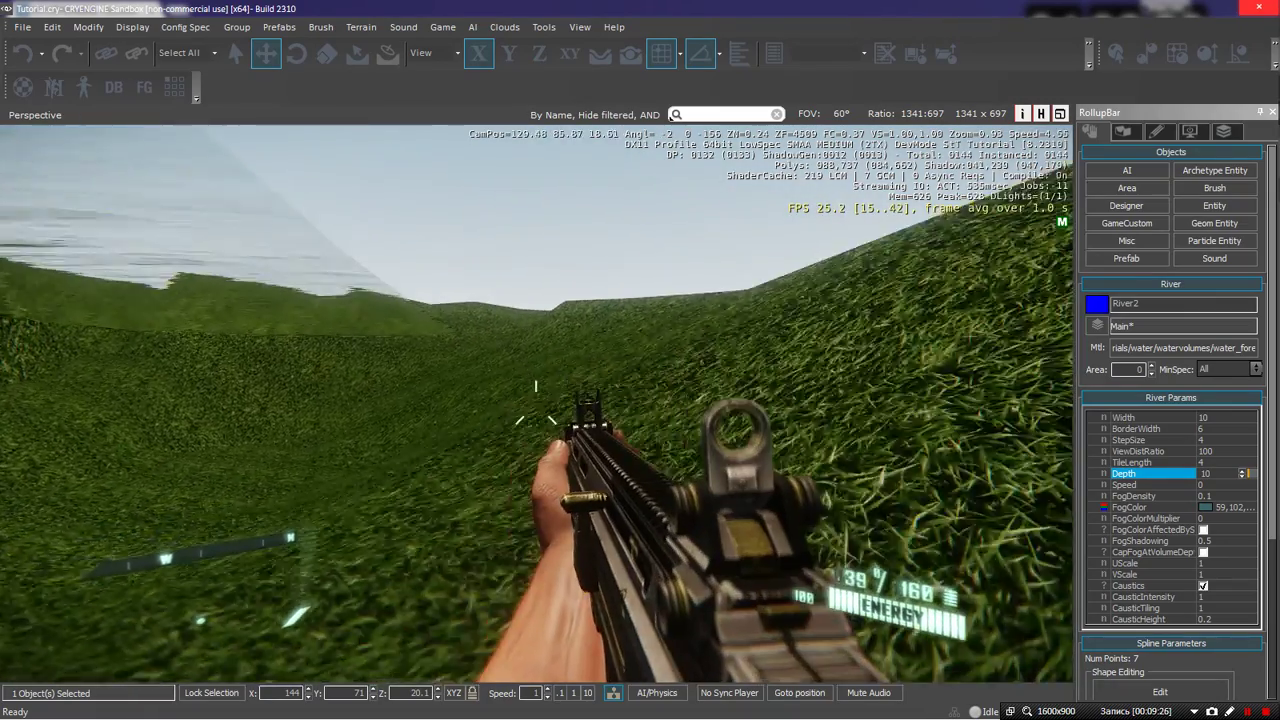
pyautogui.press('w')
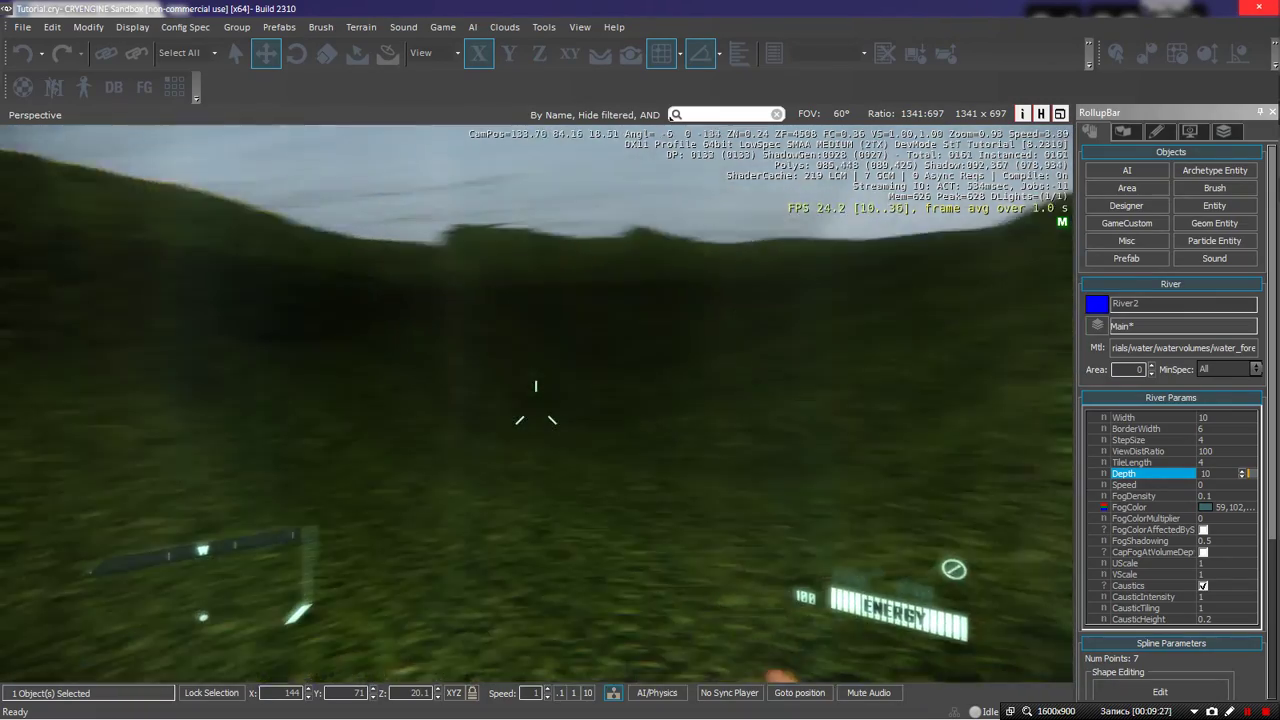
pyautogui.press('w')
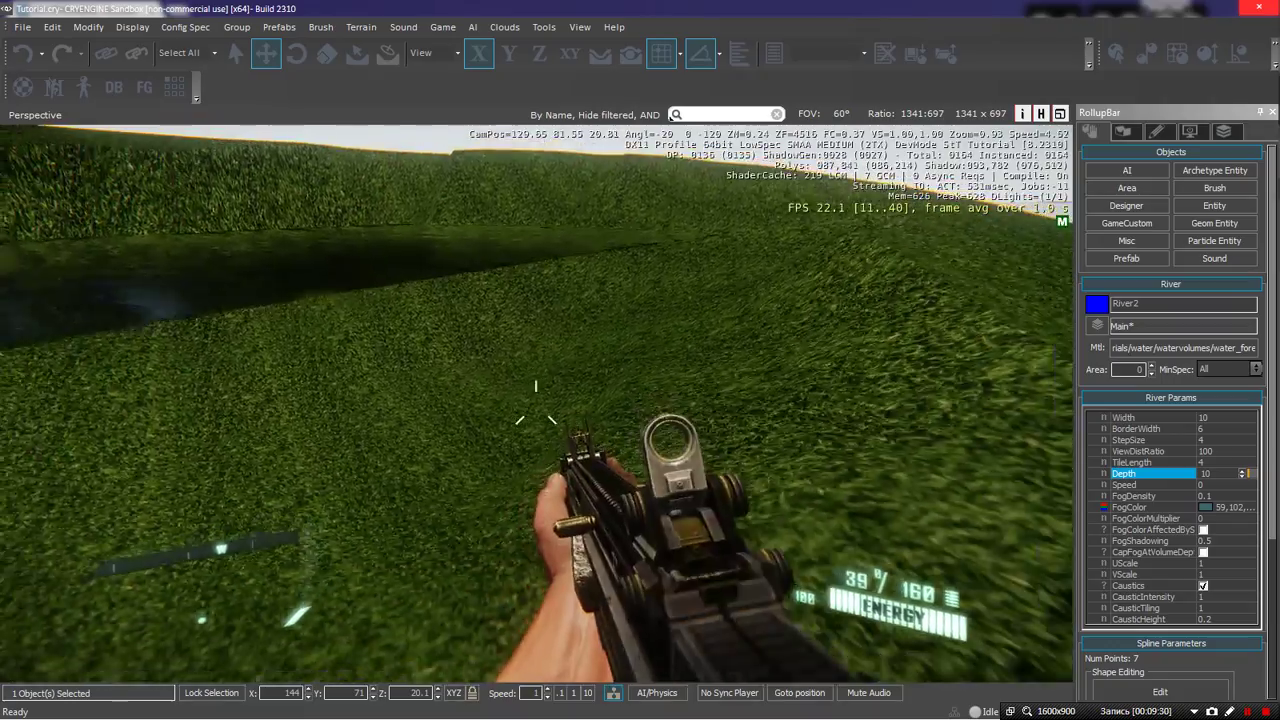
pyautogui.press('a')
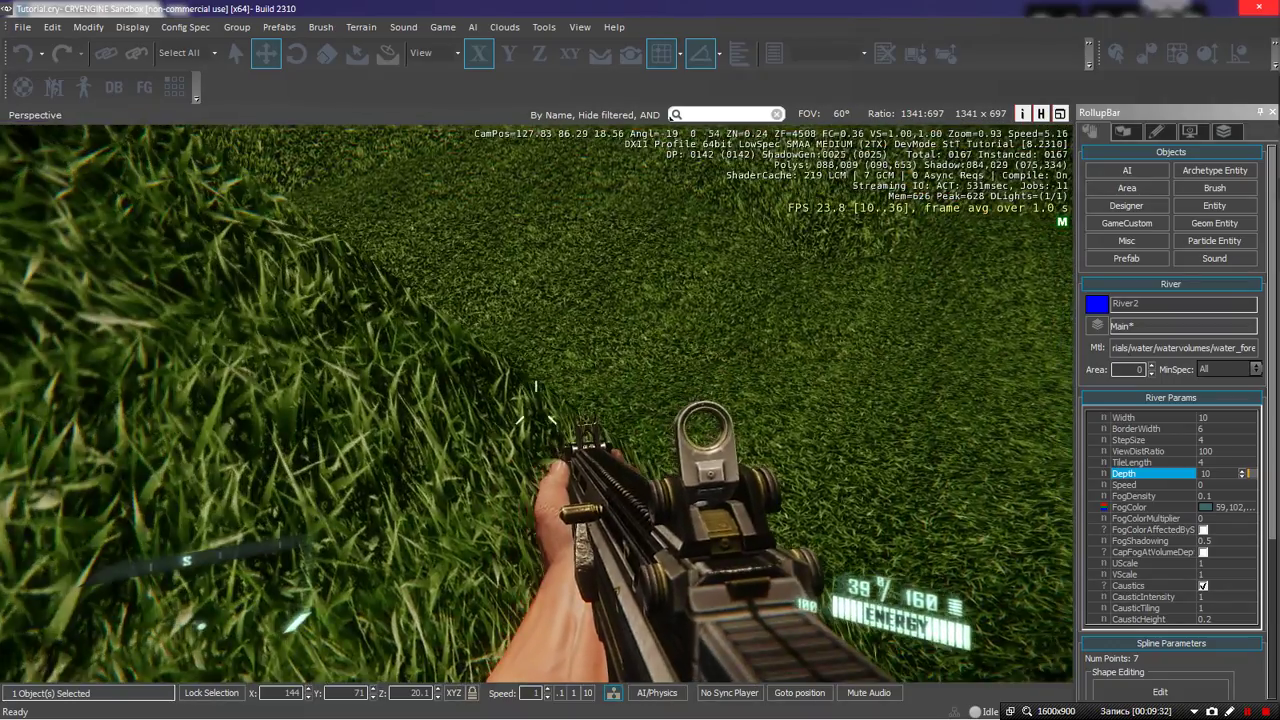
pyautogui.press('Escape')
# Try a river Width of 20 and inspect its edges against the trench banks
pyautogui.press('s')
pyautogui.moveTo(690, 377); pyautogui.dragTo(910, 380, button='right')
pyautogui.moveTo(530, 300); pyautogui.dragTo(507, 325, button='right')
pyautogui.press('s')
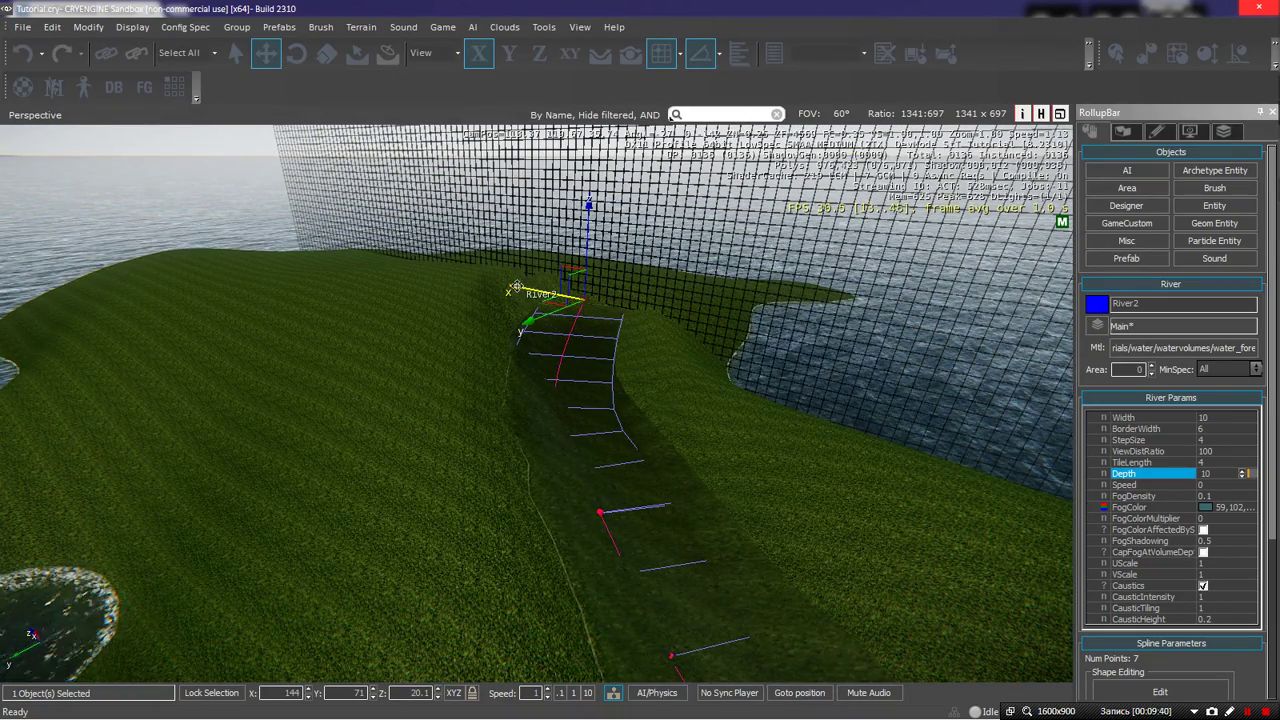
pyautogui.press('s')
pyautogui.moveTo(1025, 392); pyautogui.dragTo(1039, 400, button='right')
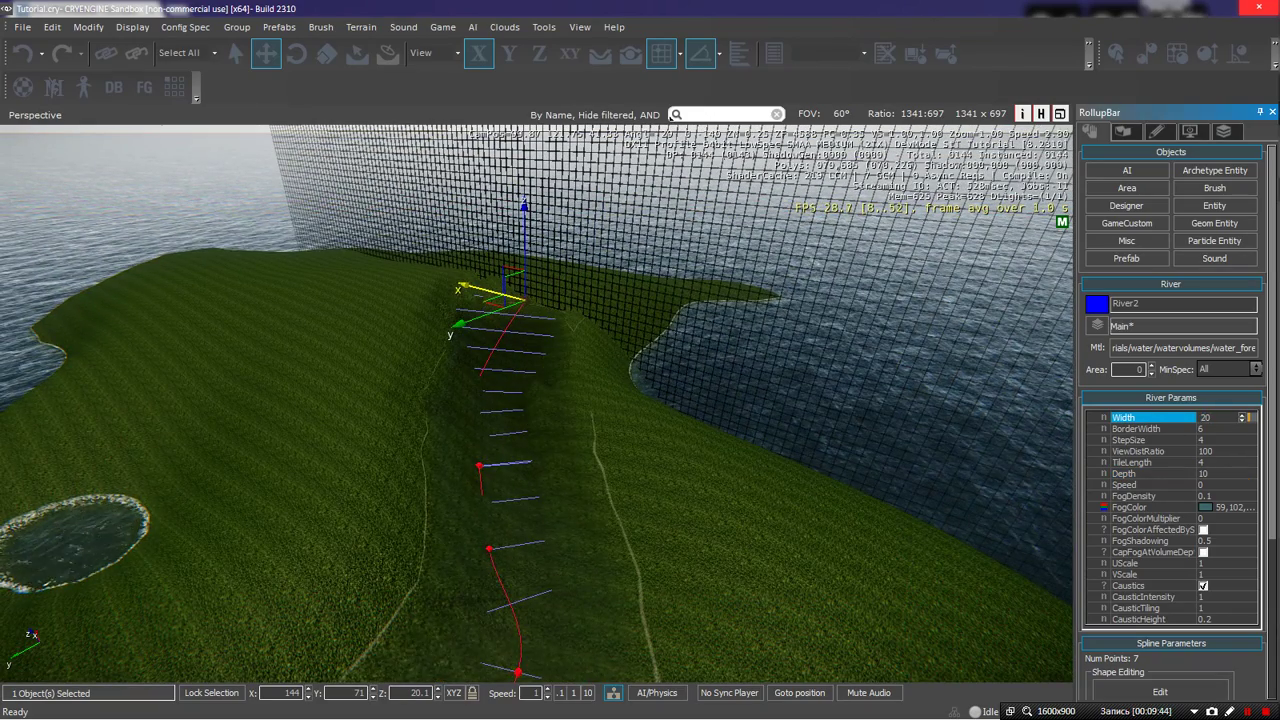
pyautogui.press('w')
pyautogui.moveTo(1050, 358); pyautogui.dragTo(1072, 410, button='right')
pyautogui.press('s')
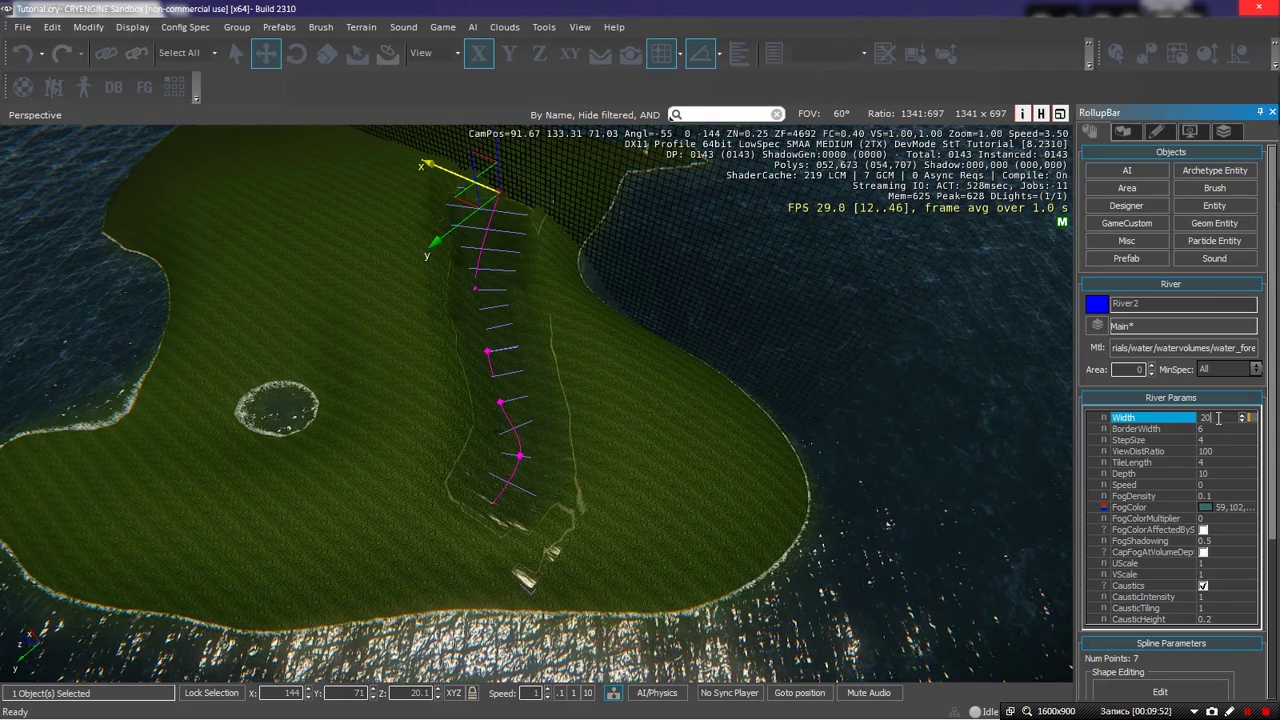
# Try a river Width of 14, set it to 12, and inspect the water's edge up close with the river deselected
pyautogui.rightClick(1218, 418)
pyautogui.click(1225, 415)
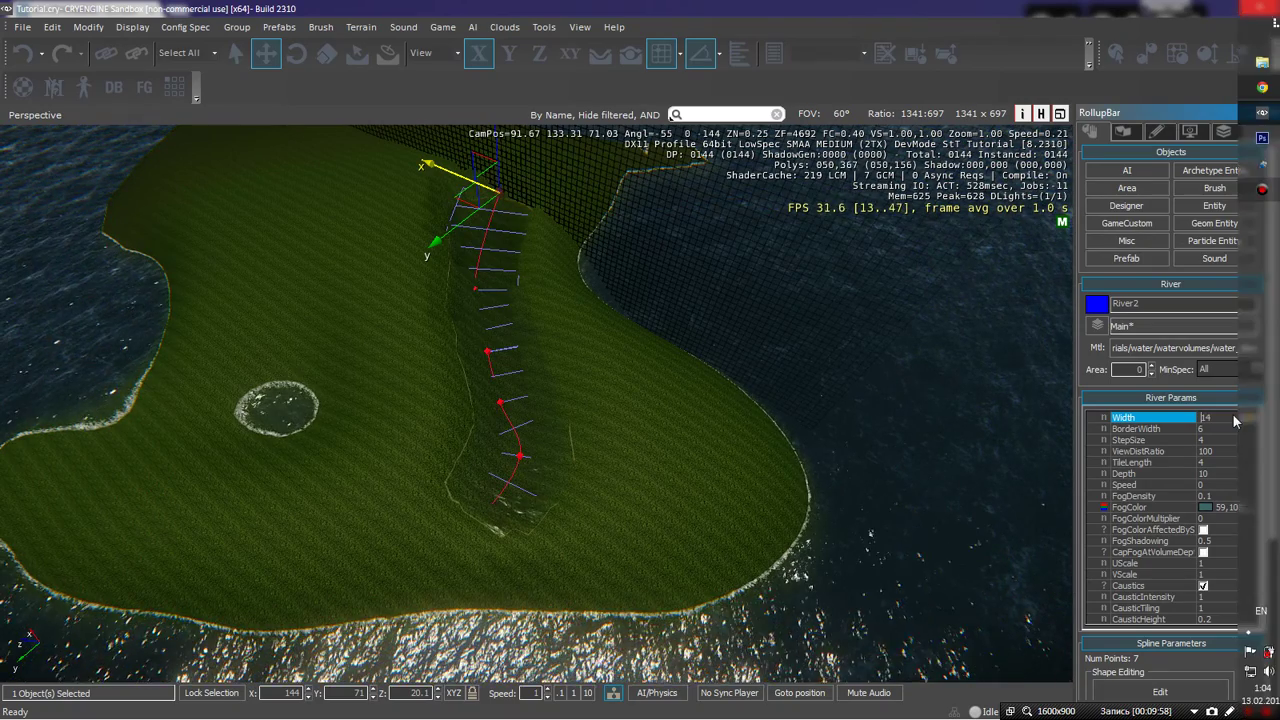
pyautogui.press('BackSpace')
pyautogui.write('2')
pyautogui.moveTo(526, 411); pyautogui.dragTo(532, 372, button='right')
pyautogui.press('w')
pyautogui.moveTo(610, 386); pyautogui.dragTo(611, 381, button='right')
pyautogui.click(610, 382)
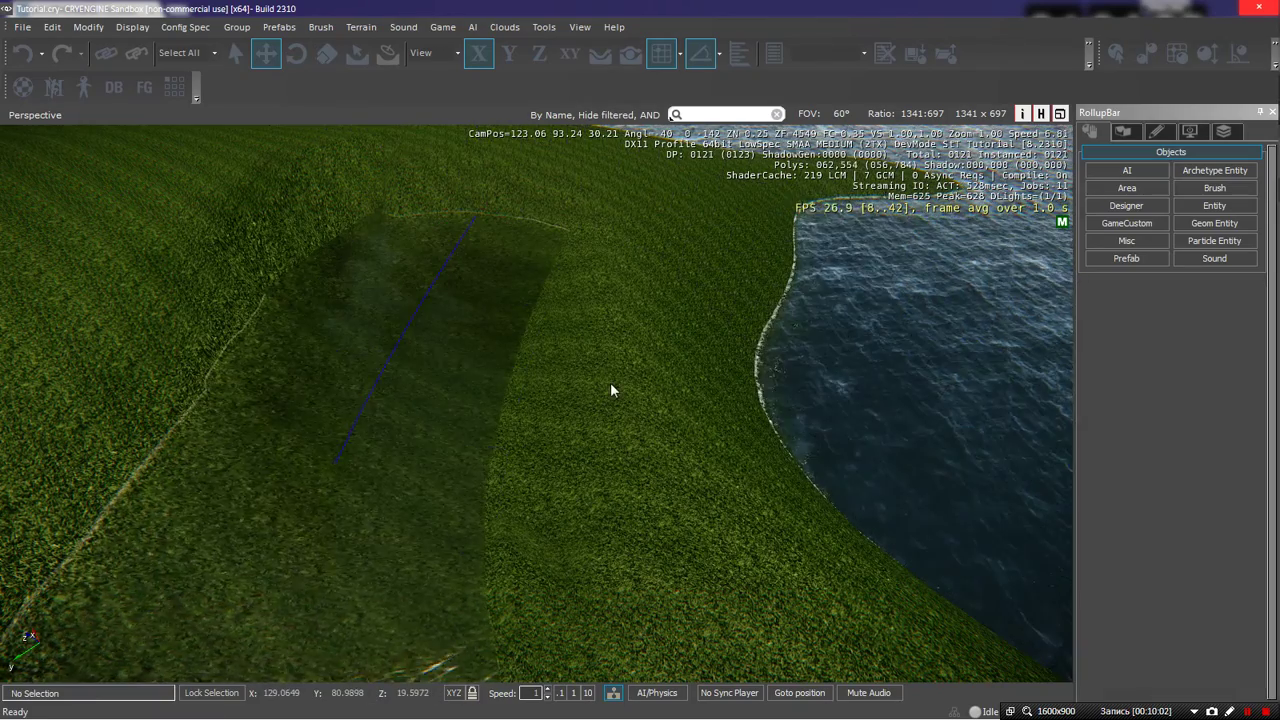
# Reselect the river in the trench and look through its river and spline parameters
pyautogui.click(362, 29)
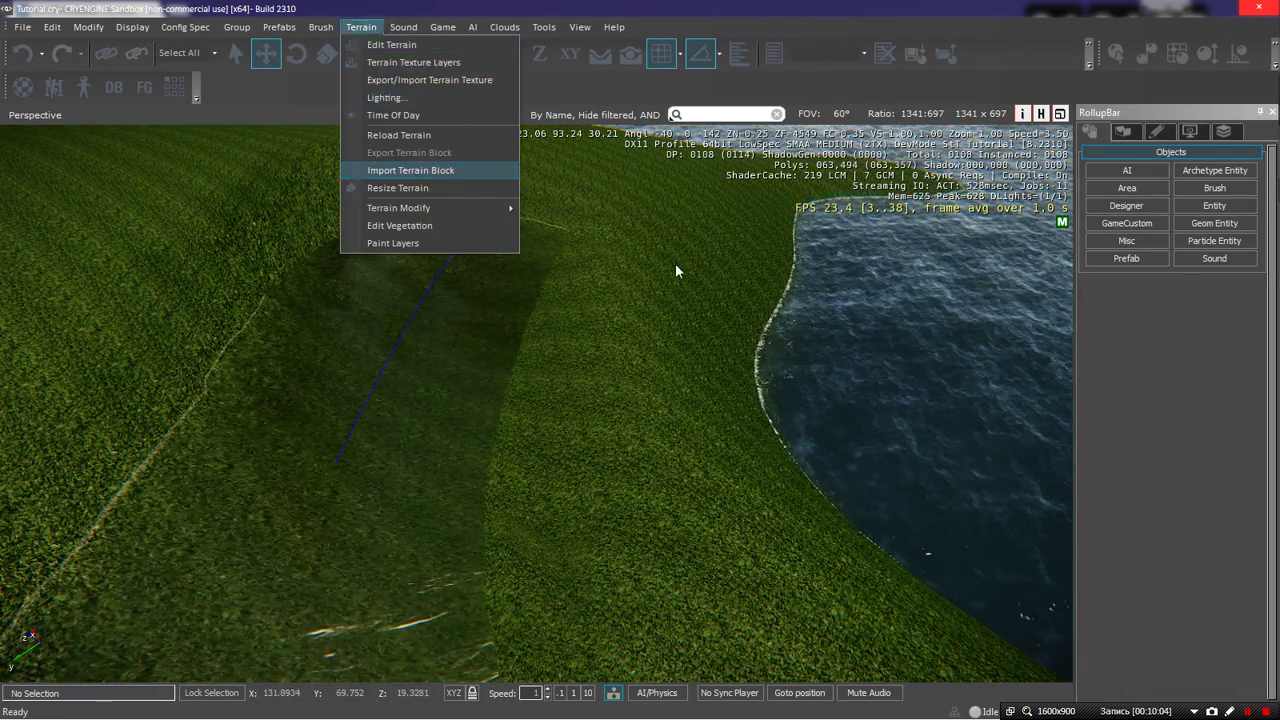
pyautogui.press('s')
pyautogui.moveTo(677, 268); pyautogui.dragTo(590, 315, button='right')
pyautogui.moveTo(668, 463); pyautogui.dragTo(685, 469, button='right')
pyautogui.click(695, 463)
pyautogui.press('w')
pyautogui.press('d')
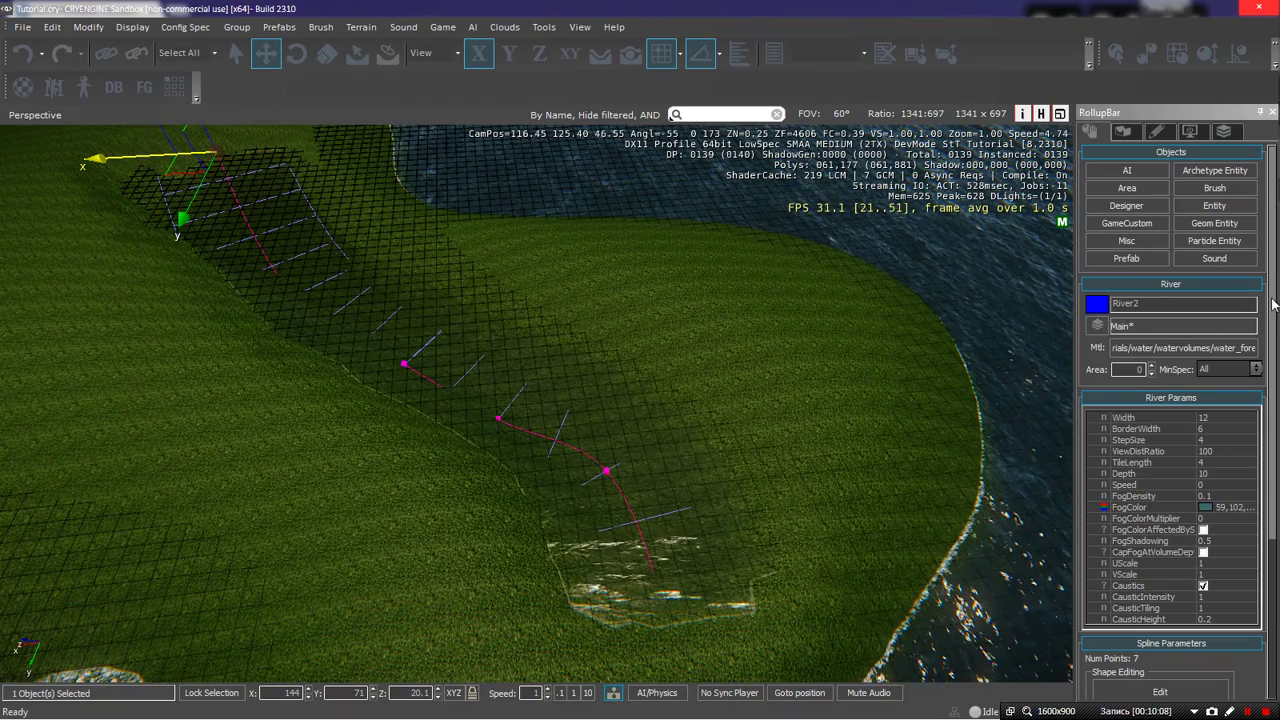
pyautogui.moveTo(1273, 304); pyautogui.dragTo(1272, 361)
pyautogui.moveTo(1274, 442); pyautogui.dragTo(1274, 463)
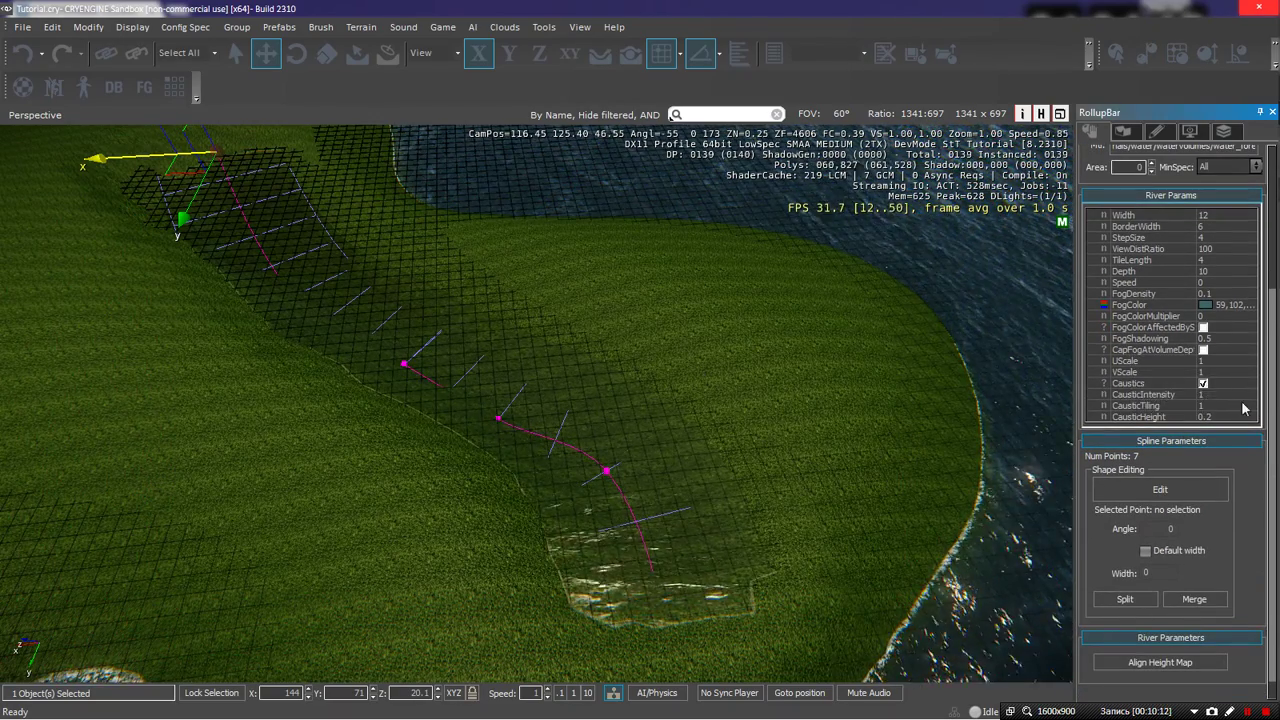
pyautogui.scroll(2, 1238, 383)
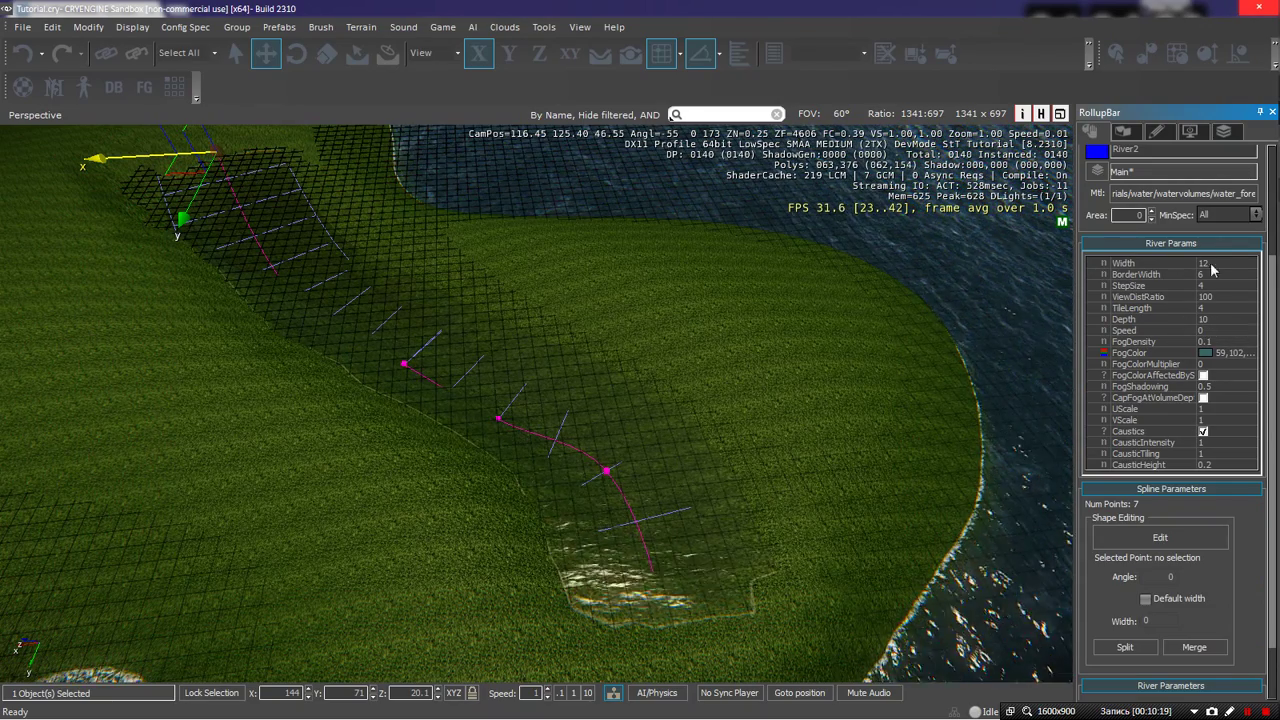
# Try a river StepSize of 1 and inspect the cross-section spacing along the spline
pyautogui.press('w')
pyautogui.moveTo(750, 378); pyautogui.dragTo(796, 374, button='right')
pyautogui.press('s')
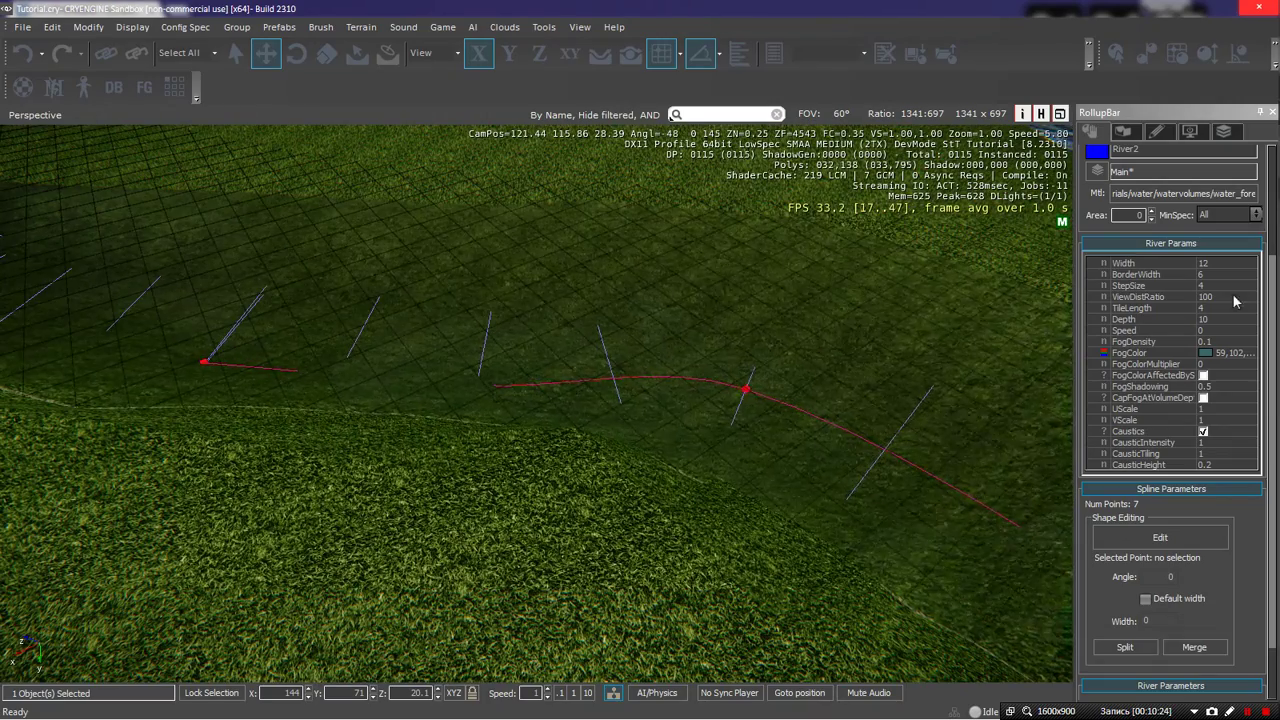
pyautogui.click(1214, 285)
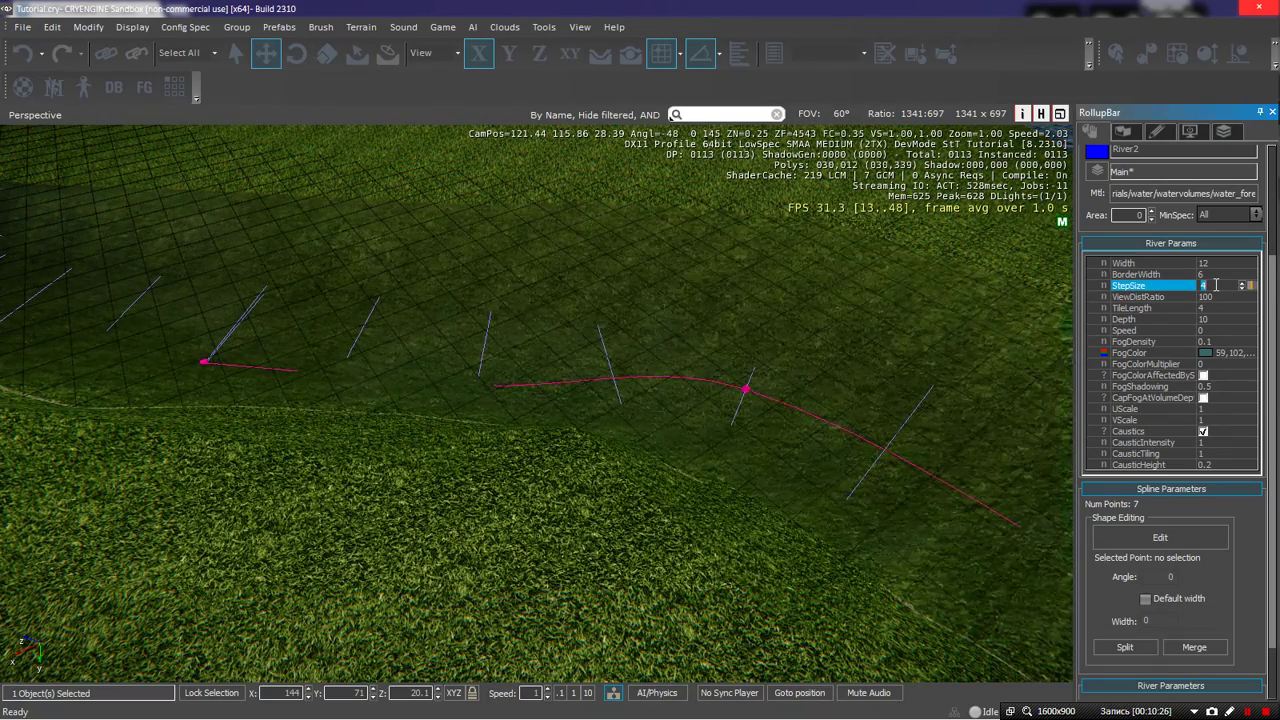
pyautogui.write('1')
pyautogui.press('Return')
pyautogui.moveTo(823, 380); pyautogui.dragTo(808, 342, button='right')
pyautogui.press('s')
pyautogui.press('w')
pyautogui.press('w')
pyautogui.press('w')
pyautogui.press('s')
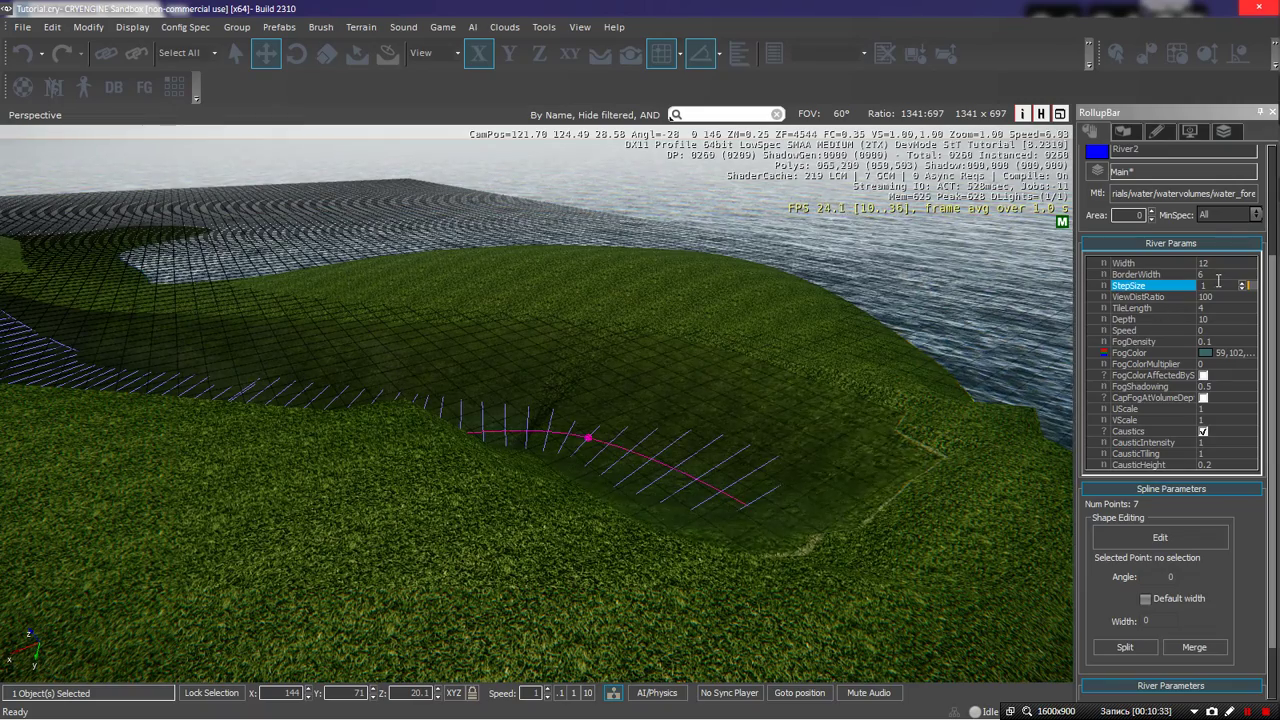
# Try a river StepSize of 10 and compare the cross-section spacing around the bend
pyautogui.click(1219, 283)
pyautogui.write('0')
pyautogui.press('Return')
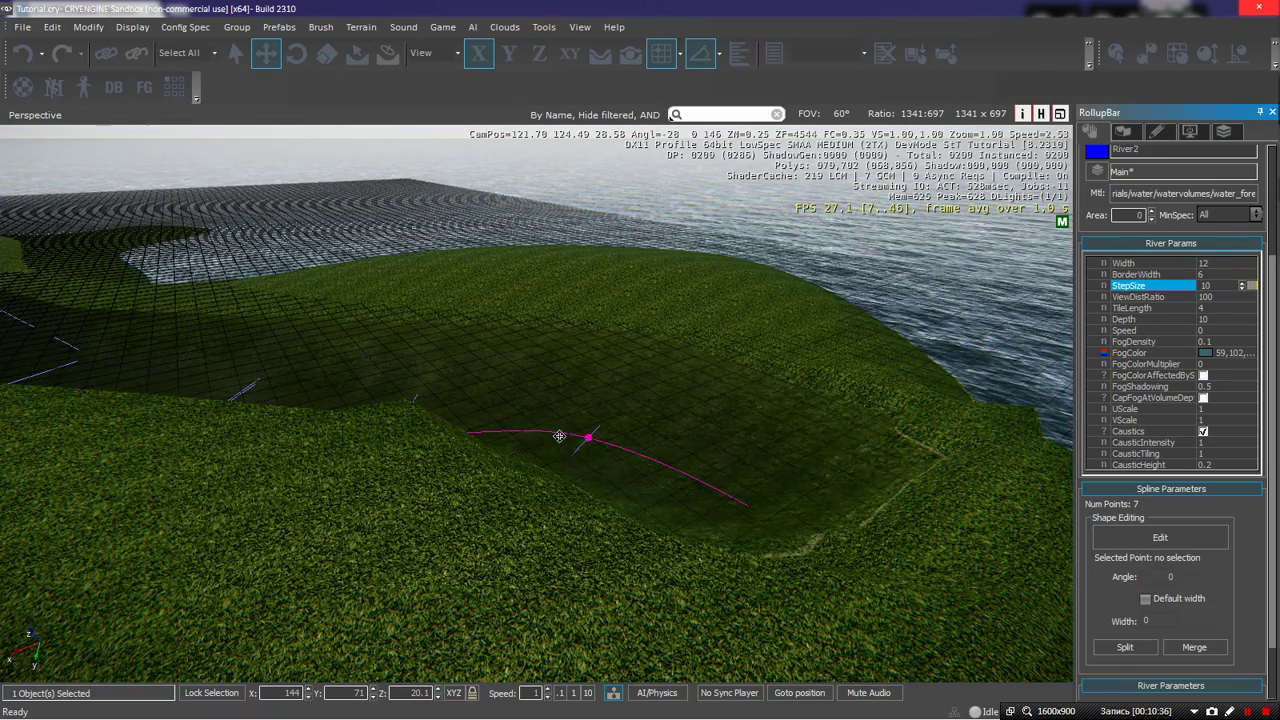
pyautogui.press('w')
pyautogui.moveTo(560, 436); pyautogui.dragTo(434, 416, button='right')
pyautogui.press('w')
pyautogui.press('w')
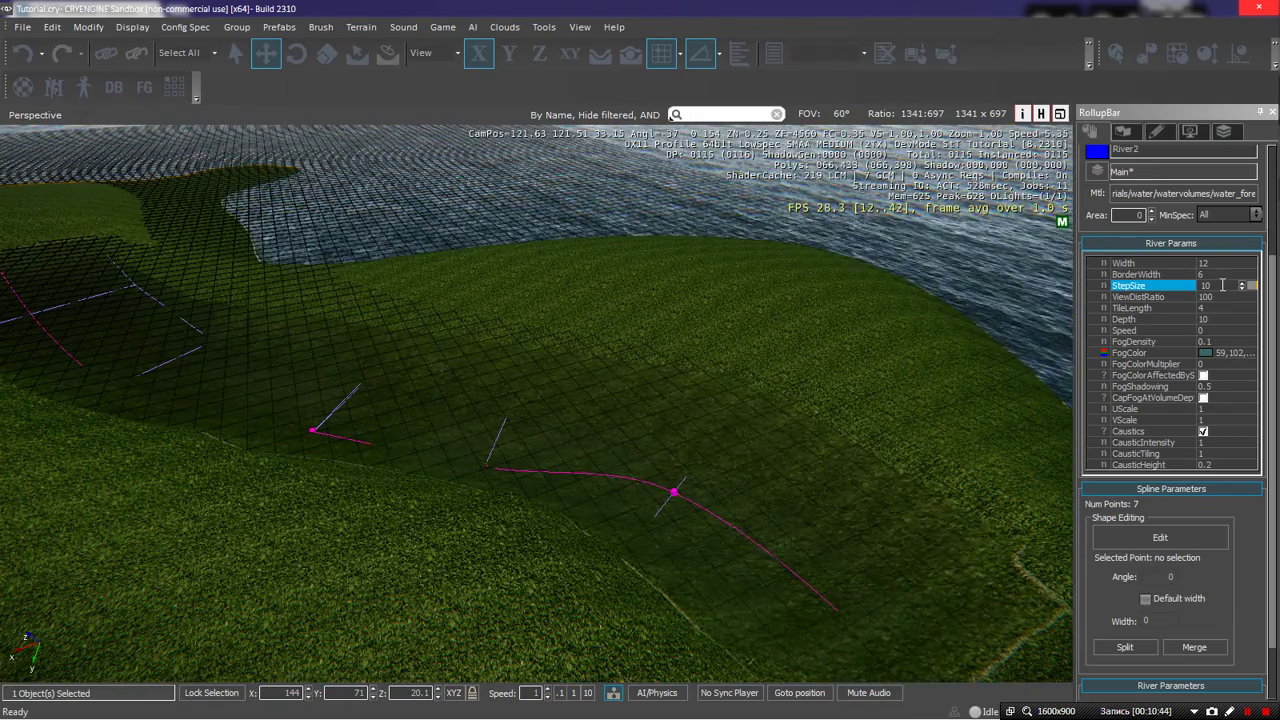
# Switch the river's StepSize back to 1 for an in-game comparison
pyautogui.click(1222, 285)
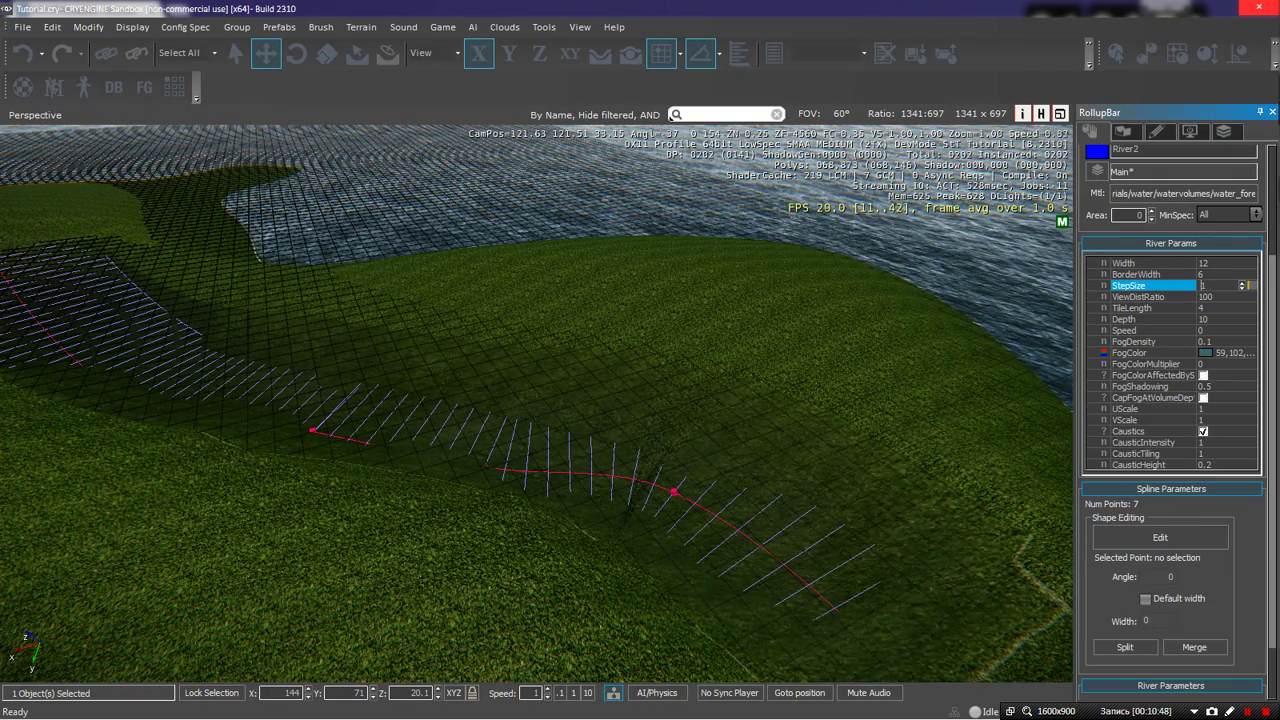
pyautogui.moveTo(679, 404); pyautogui.dragTo(700, 424, button='right')
pyautogui.press('w')
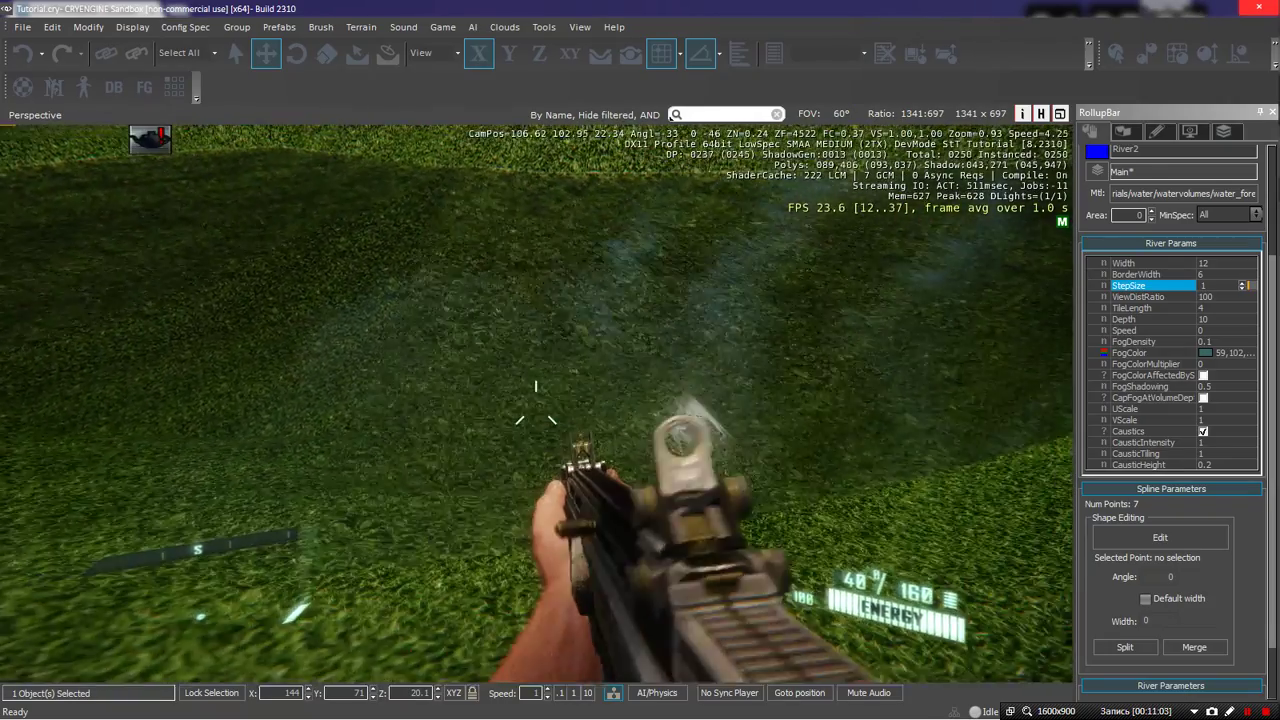
# Test the river in game mode by wading in and aiming at the water, and return to editing
pyautogui.press('w')
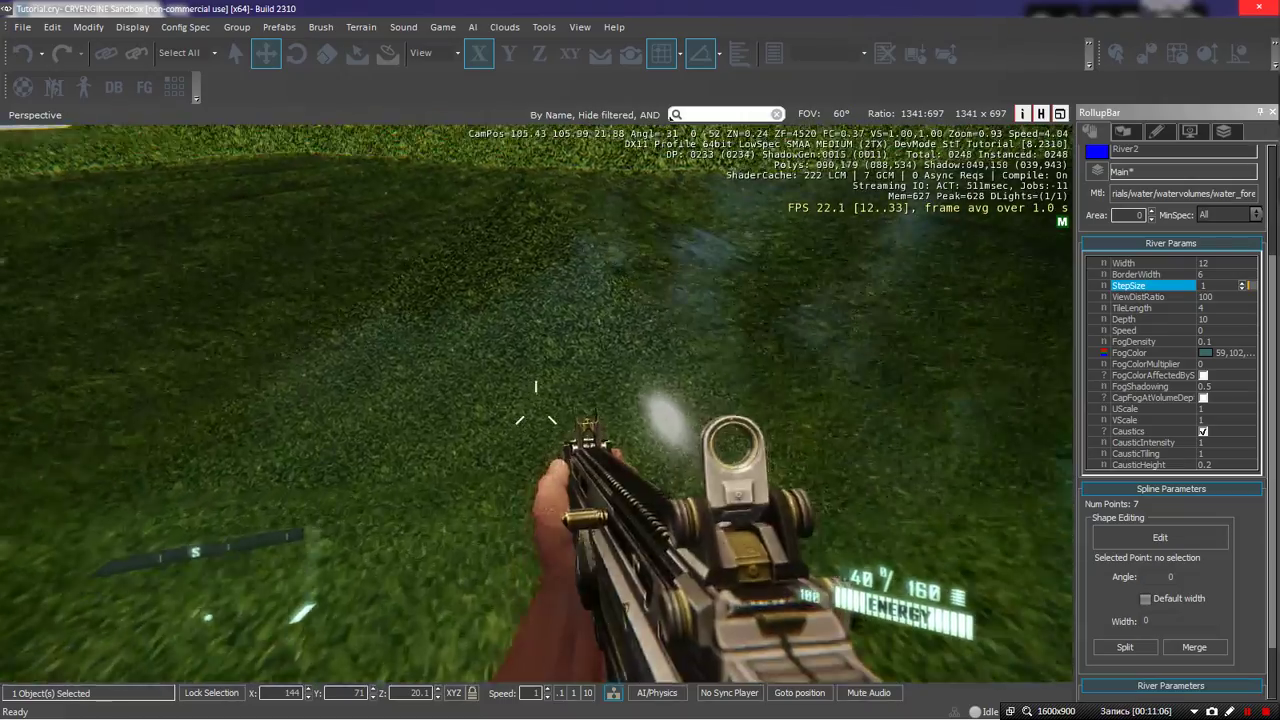
pyautogui.press('w')
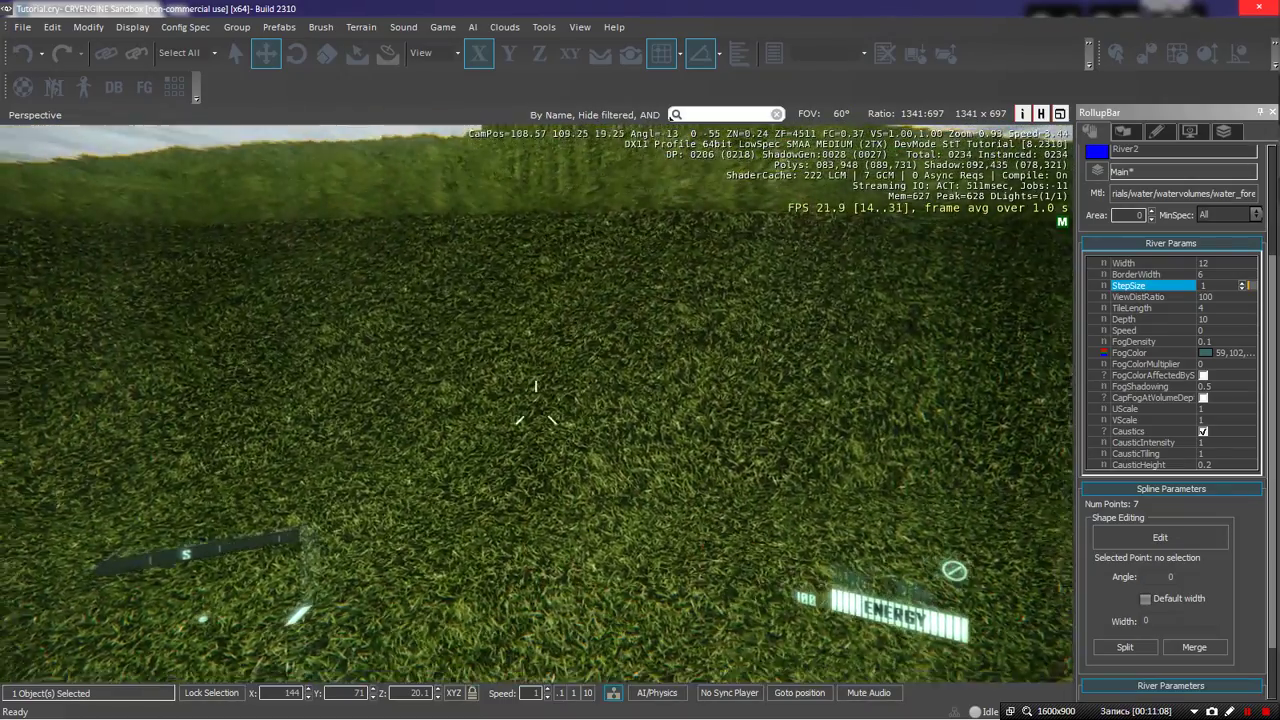
pyautogui.press('s')
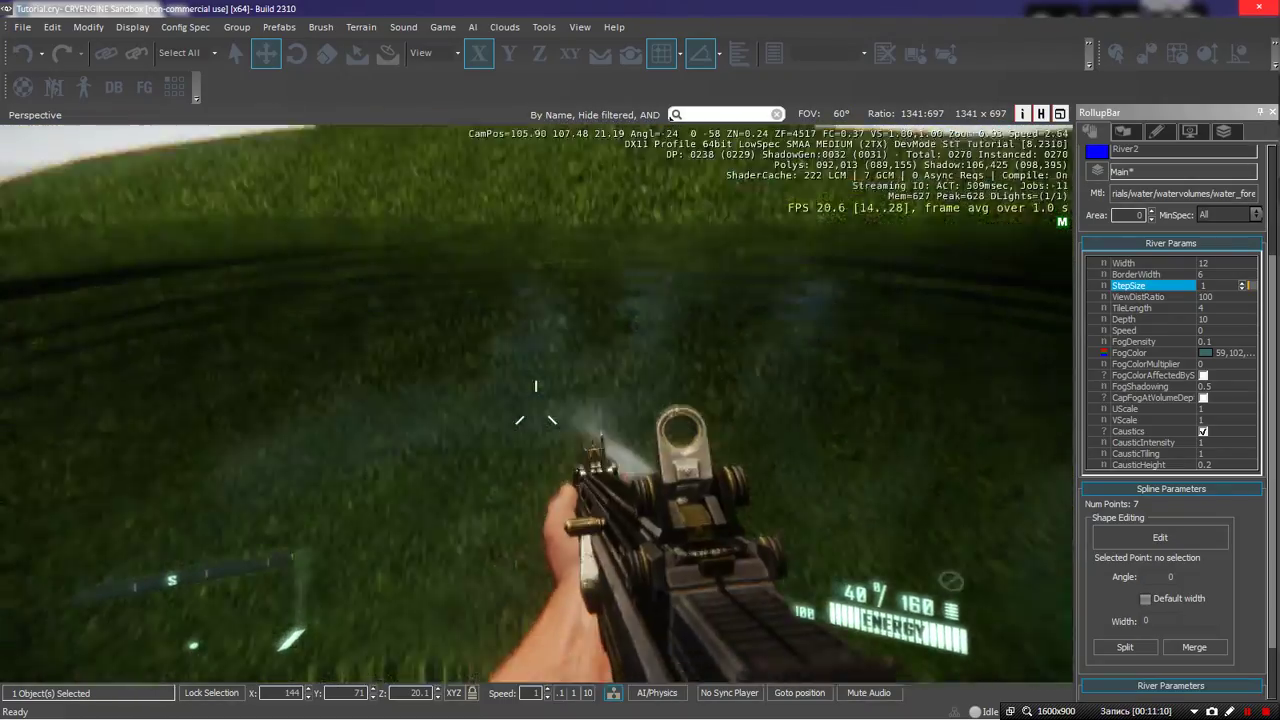
pyautogui.press('w')
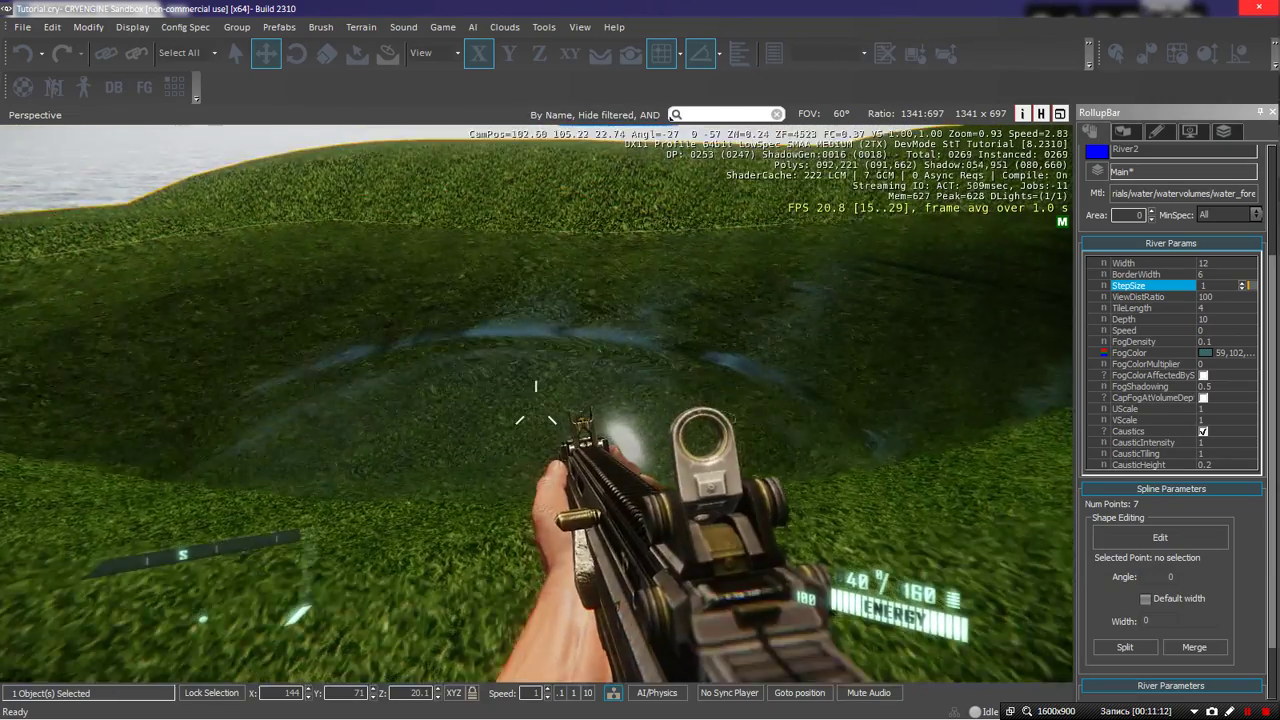
pyautogui.rightClick(536, 405)
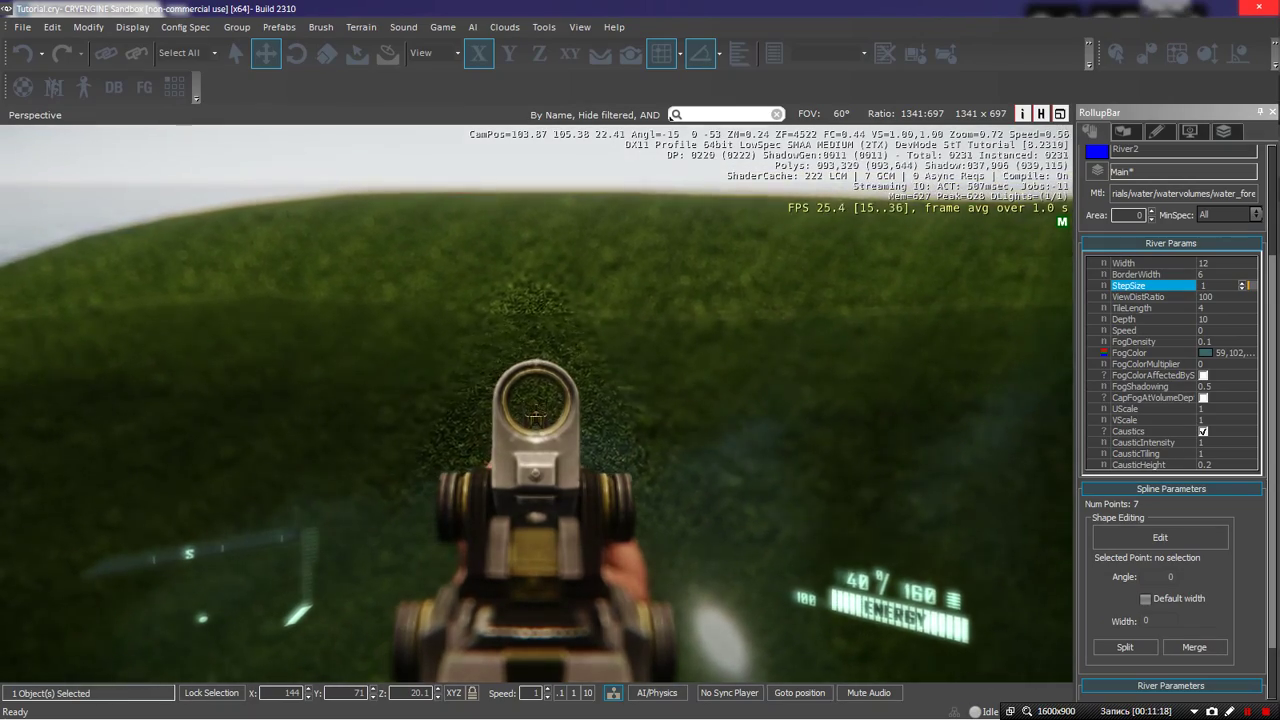
pyautogui.rightClick(536, 405)
pyautogui.press('Escape')
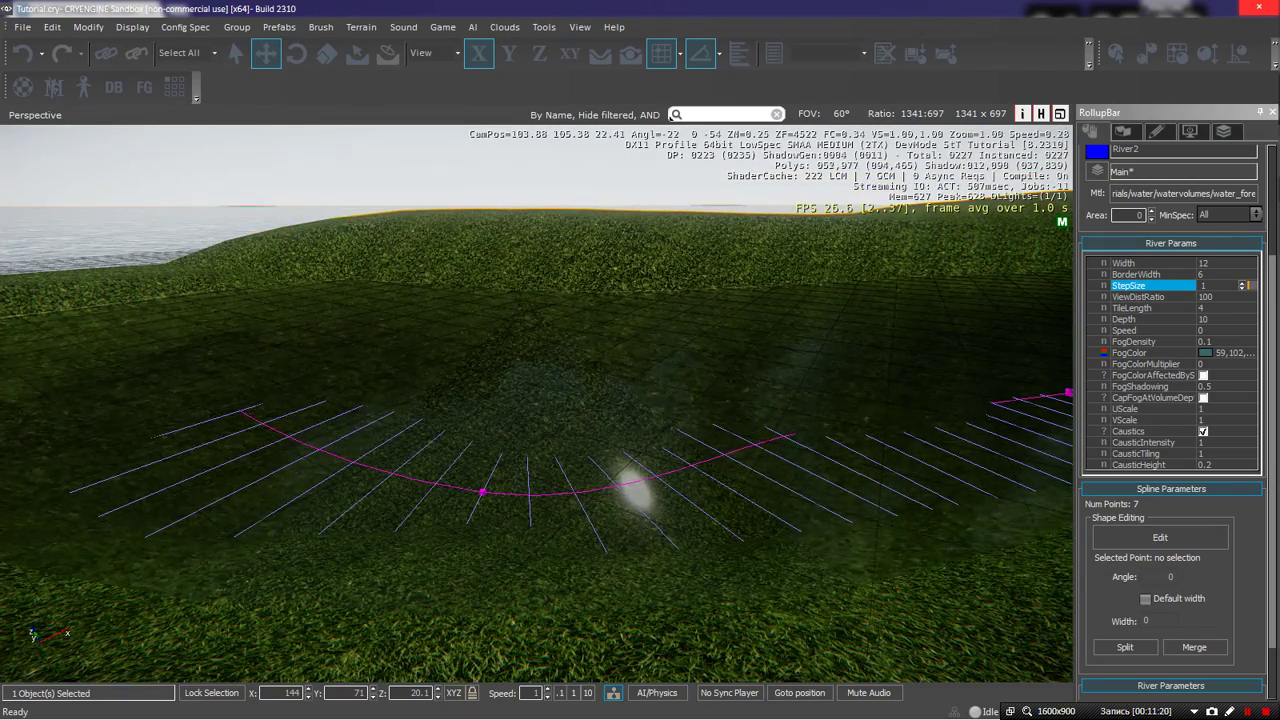
# Set the river's StepSize to 10
pyautogui.moveTo(694, 411); pyautogui.dragTo(563, 410, button='right')
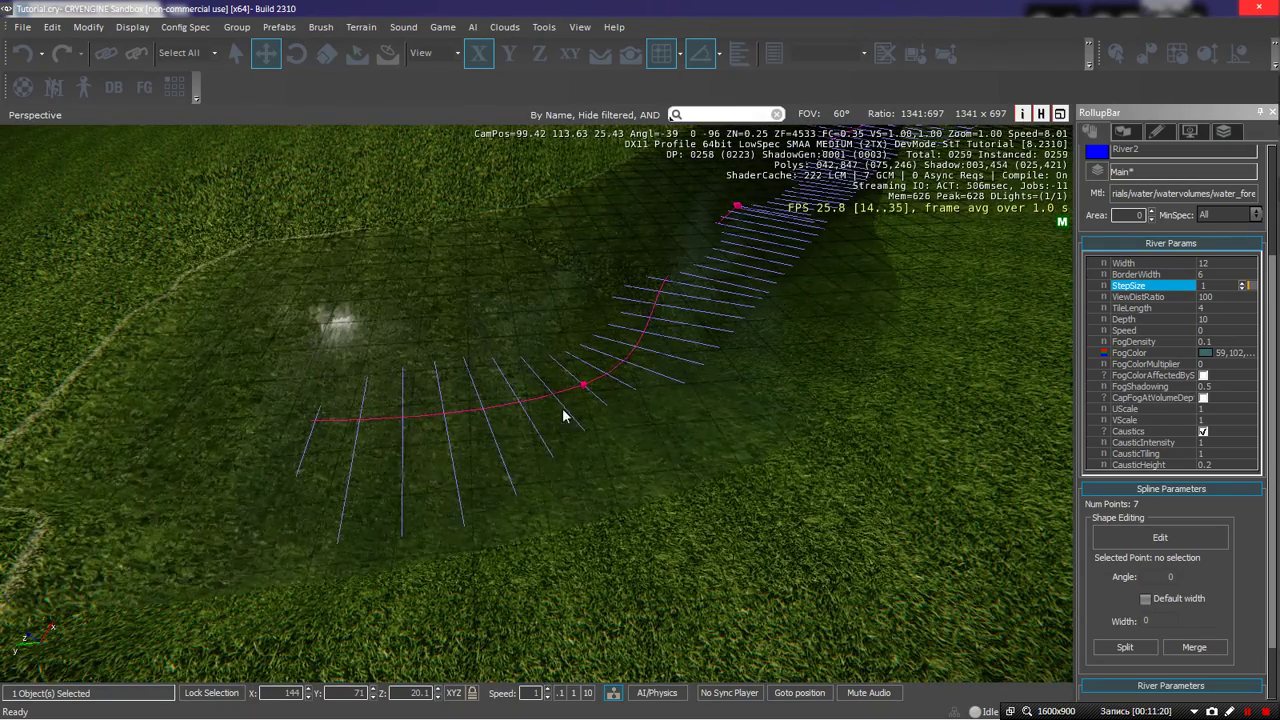
pyautogui.click(1226, 283)
pyautogui.write('0')
pyautogui.press('Return')
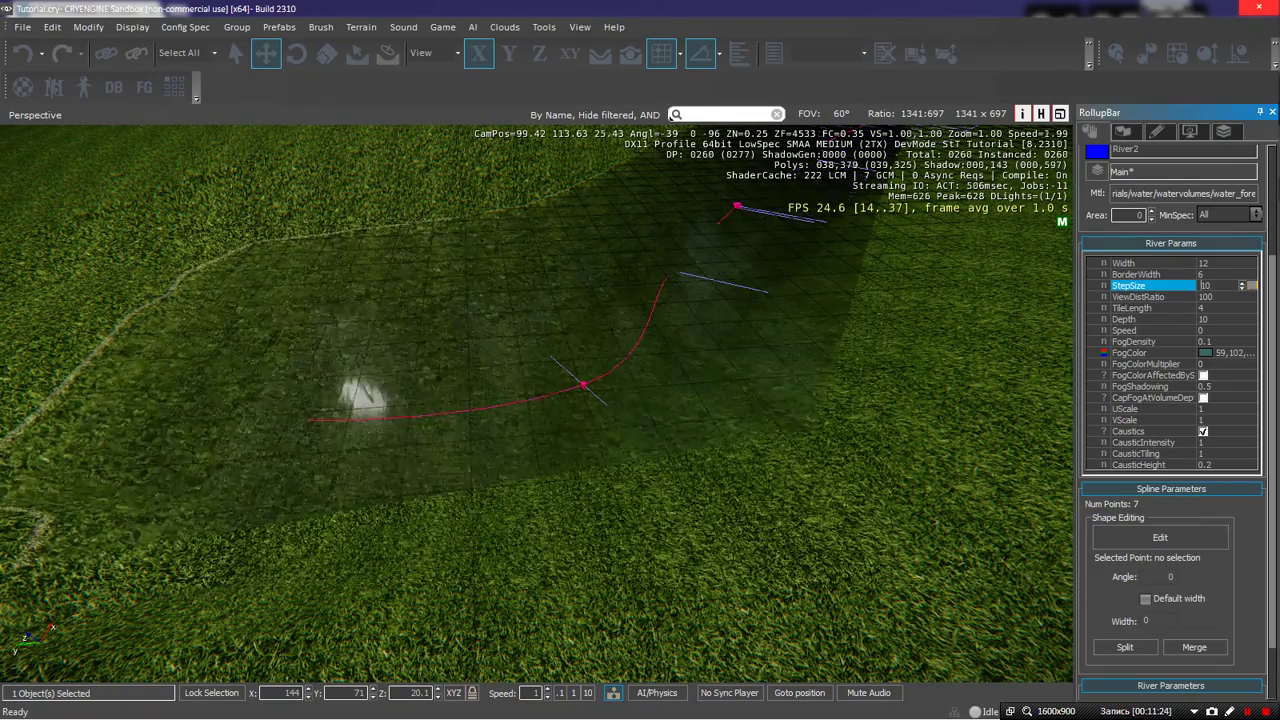
# Examine the river's surface, bends and banks along the whole trench
pyautogui.press('w')
pyautogui.moveTo(762, 316); pyautogui.dragTo(380, 420, button='right')
pyautogui.press('s')
pyautogui.press('w')
pyautogui.press('s')
pyautogui.press('w')
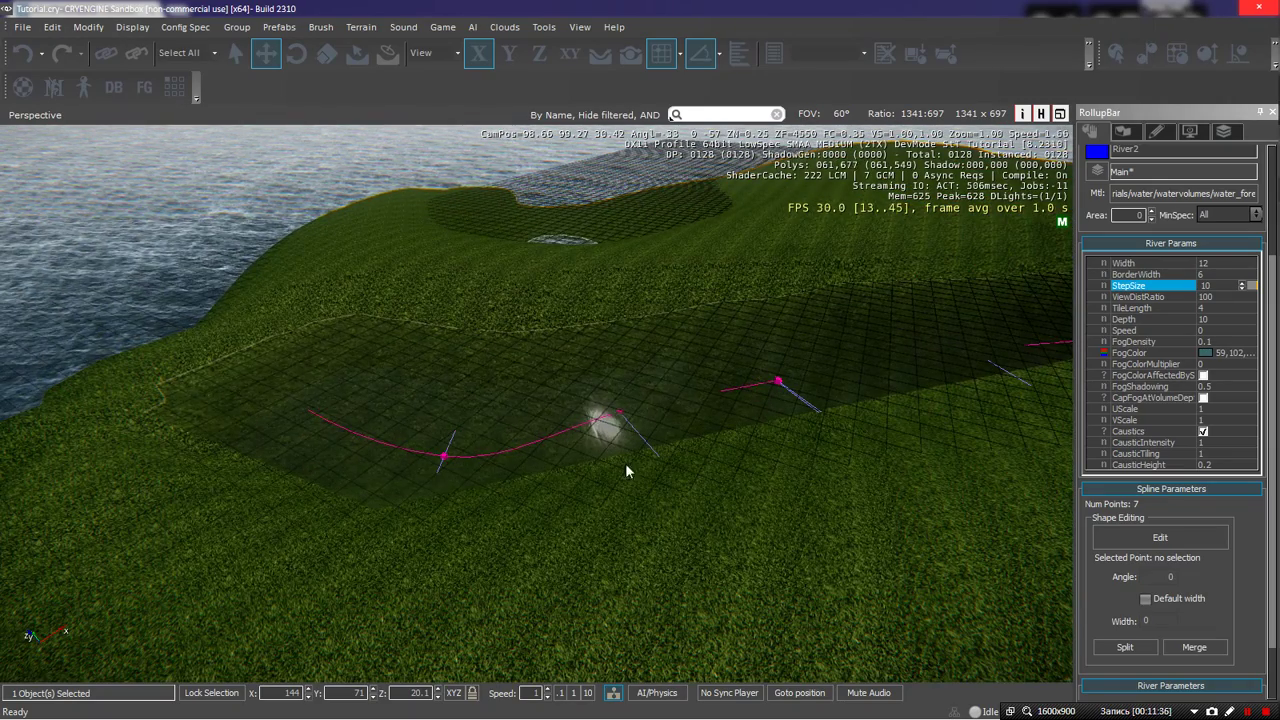
pyautogui.press('w')
pyautogui.moveTo(627, 465); pyautogui.dragTo(755, 434, button='right')
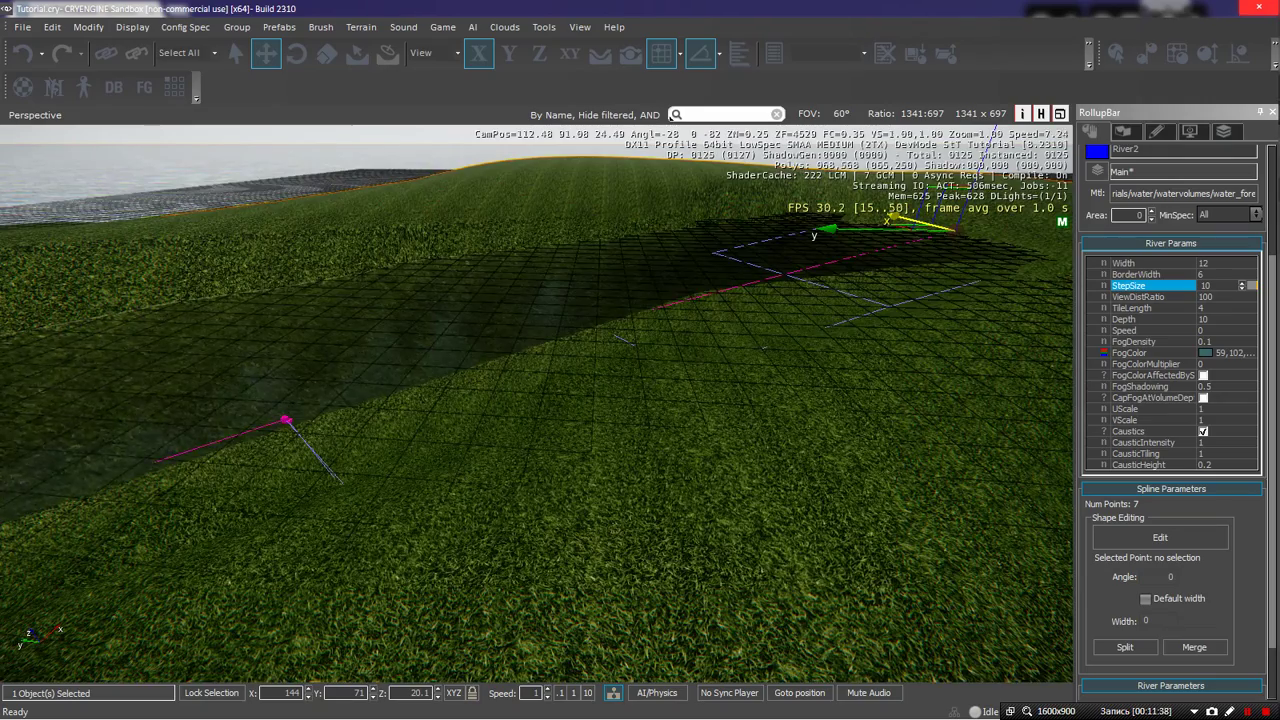
pyautogui.press('s')
pyautogui.press('a')
pyautogui.moveTo(640, 451); pyautogui.dragTo(724, 441, button='right')
pyautogui.press('a')
pyautogui.press('s')
pyautogui.press('w')
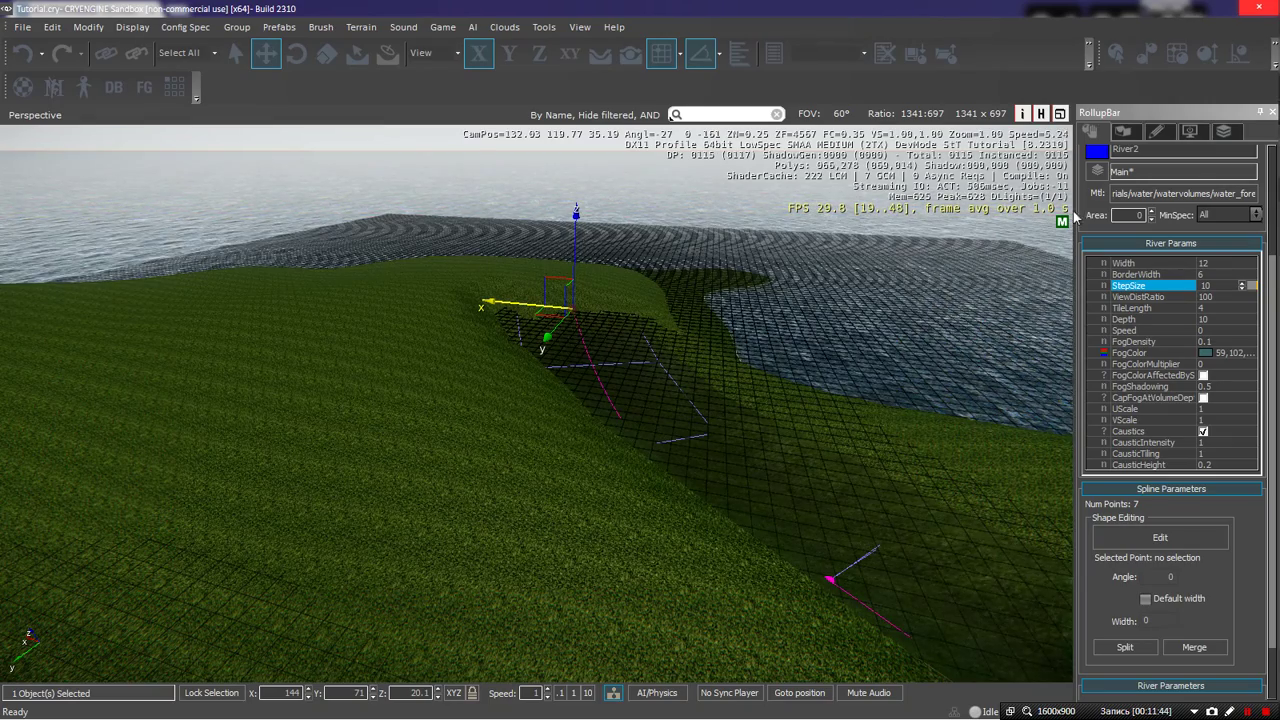
# Deselect the river, list the Misc object types, and view the river from its lower end
pyautogui.click(1125, 133)
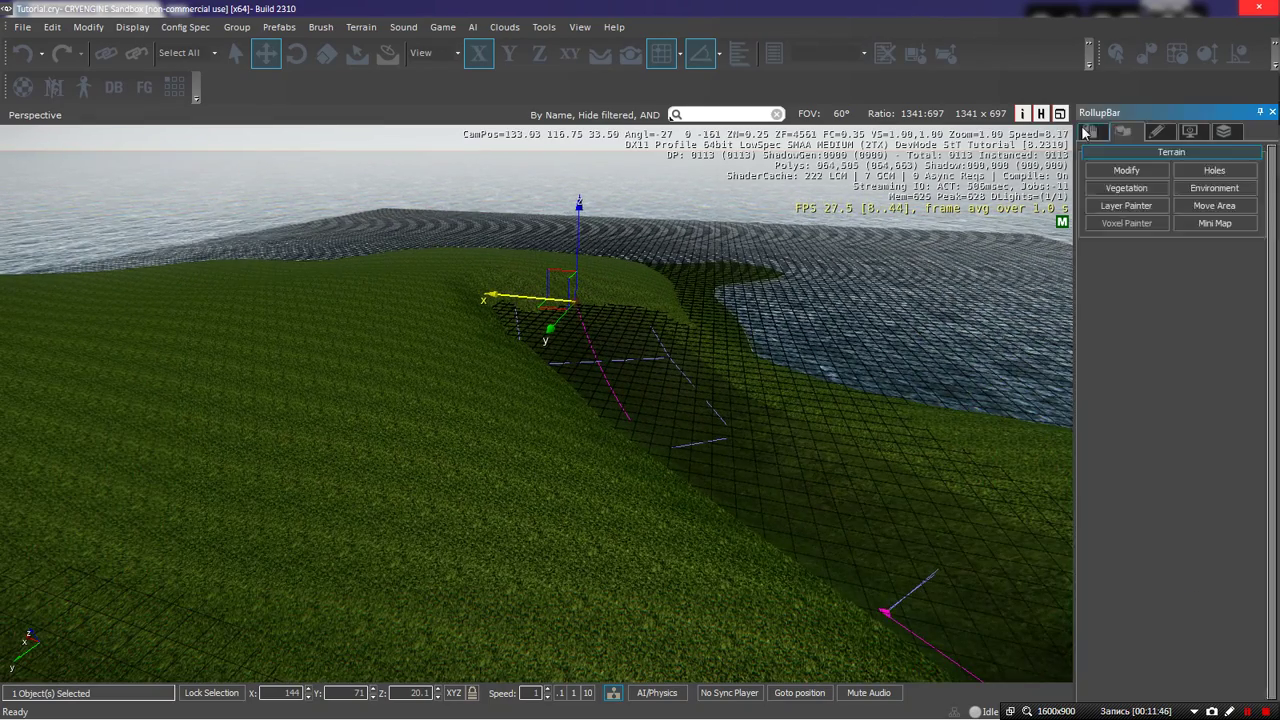
pyautogui.click(1091, 132)
pyautogui.click(254, 507)
pyautogui.click(1126, 241)
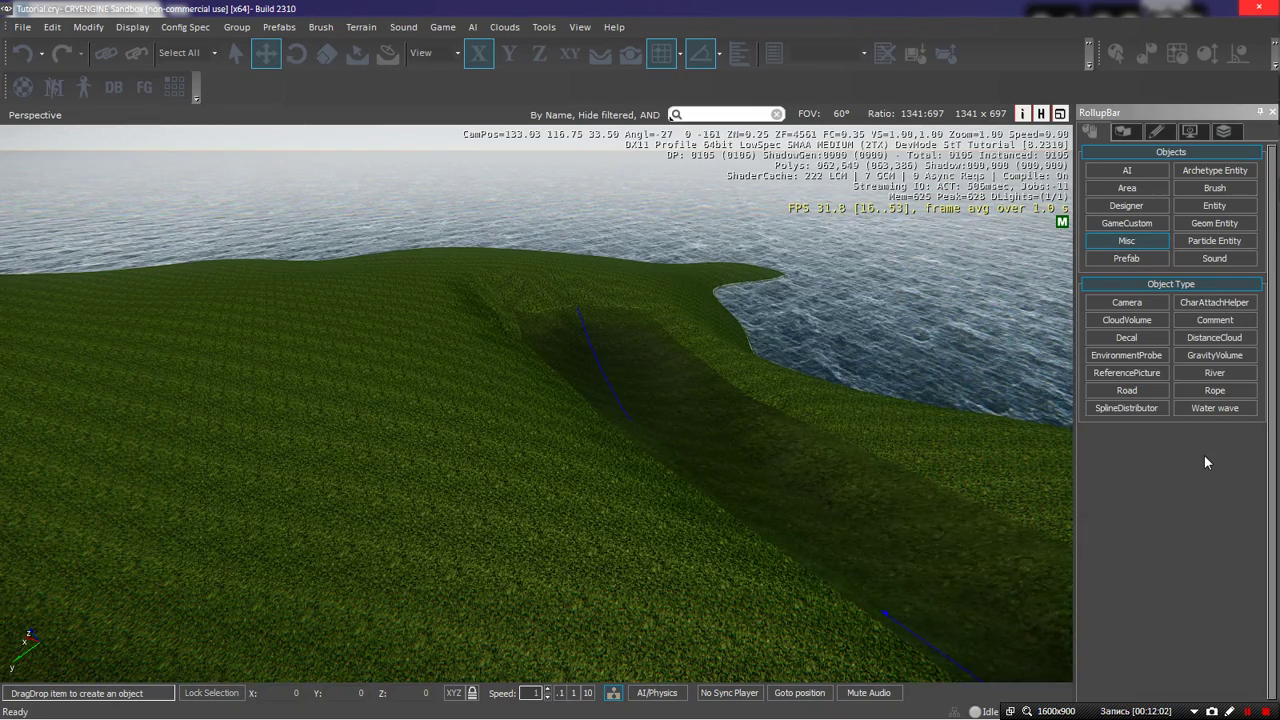
pyautogui.moveTo(744, 440); pyautogui.dragTo(697, 436, button='right')
pyautogui.press('d')
pyautogui.press('w')
pyautogui.press('s')
pyautogui.press('a')
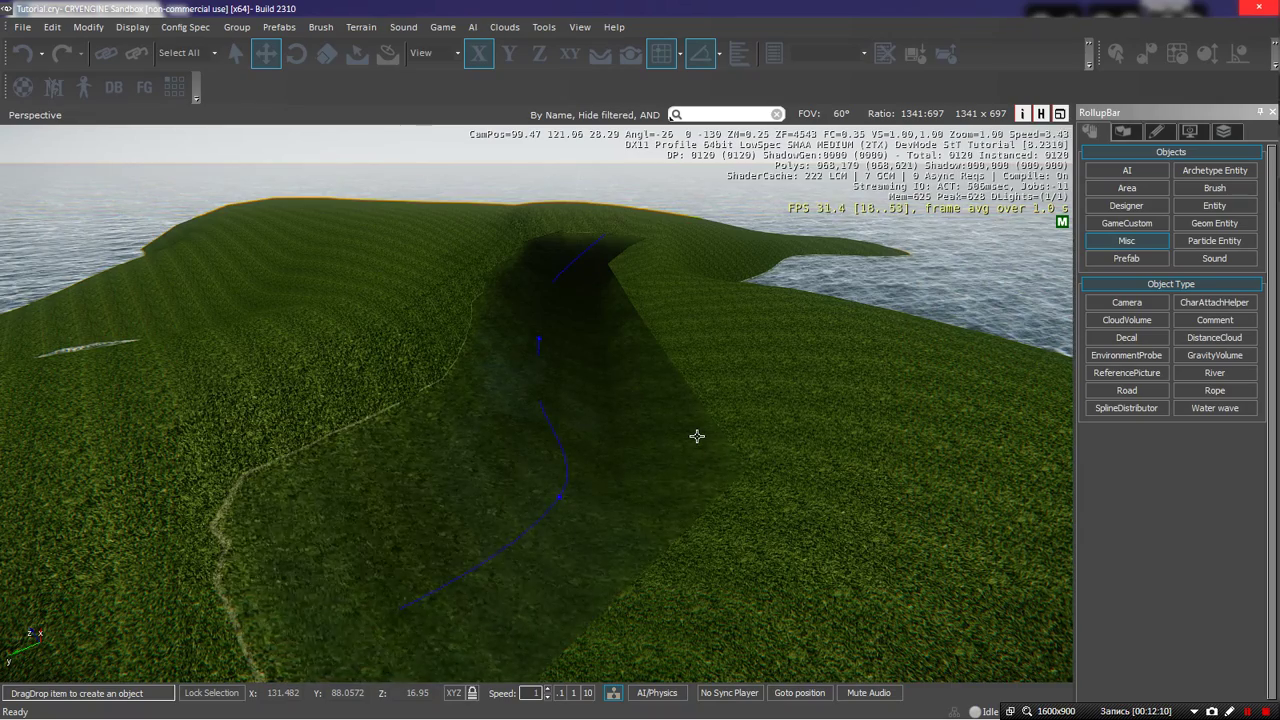